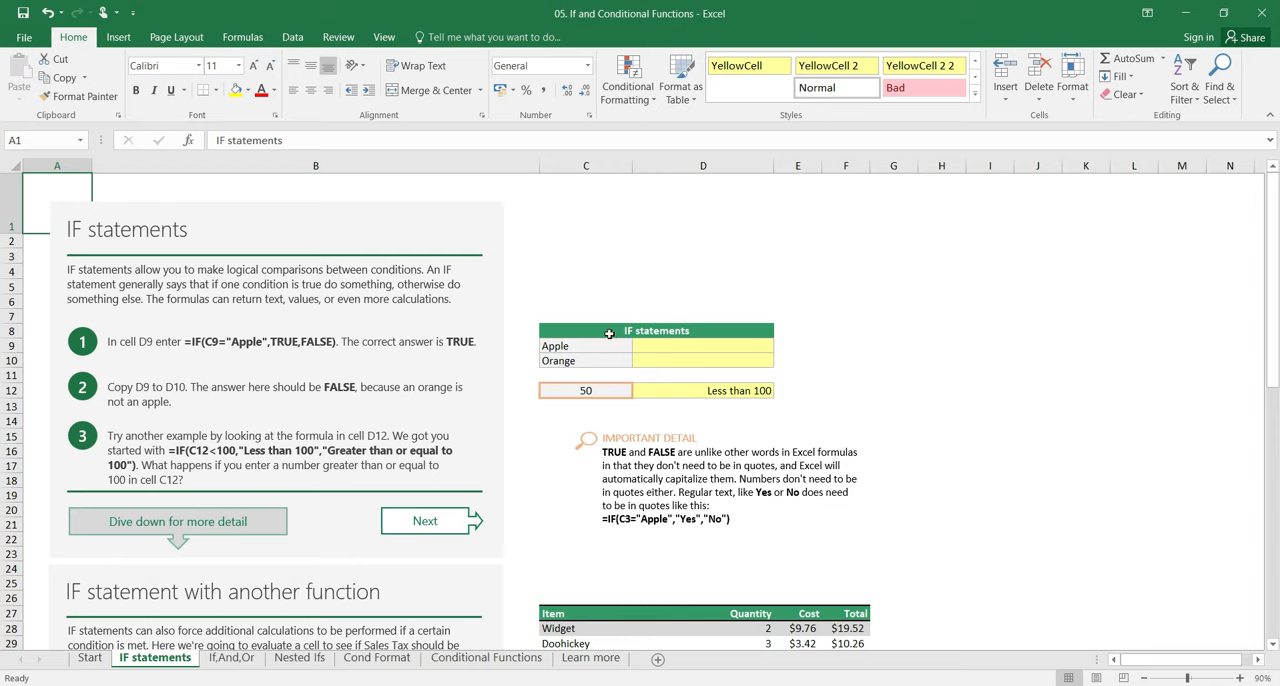
Step: In cell D9, start an IF formula whose logical test checks whether C9 equals "Apple"
click(678, 347)
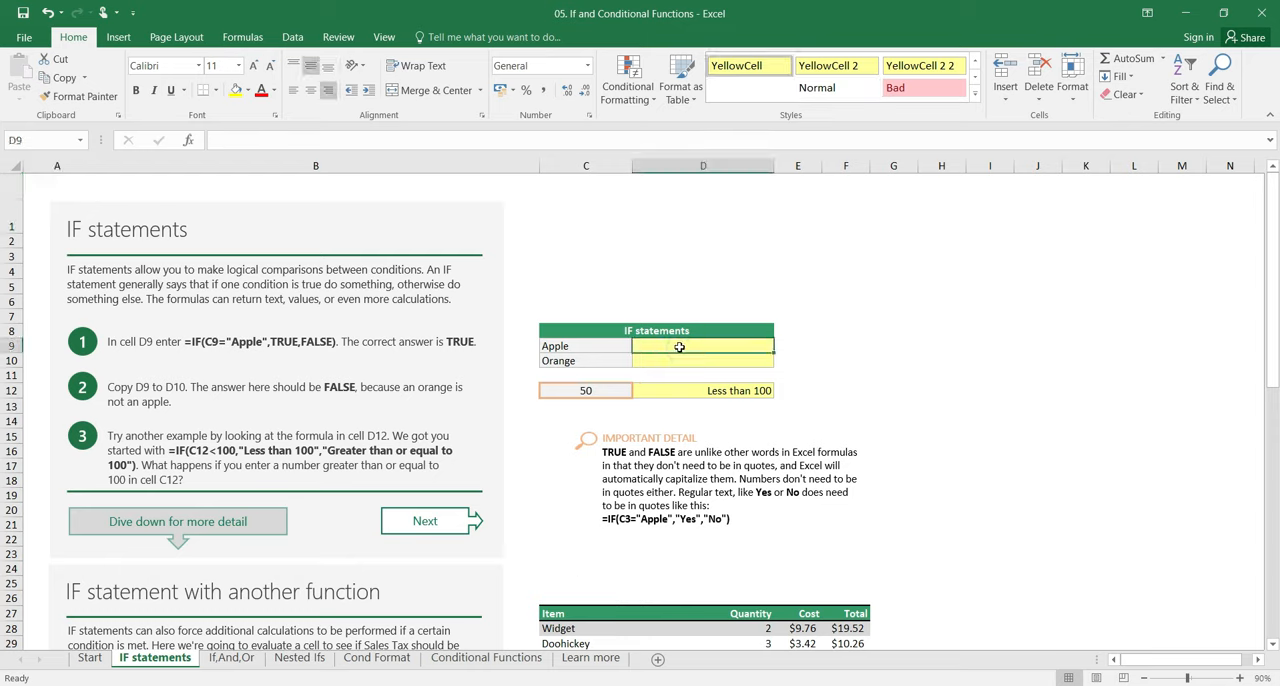
double_click(678, 347)
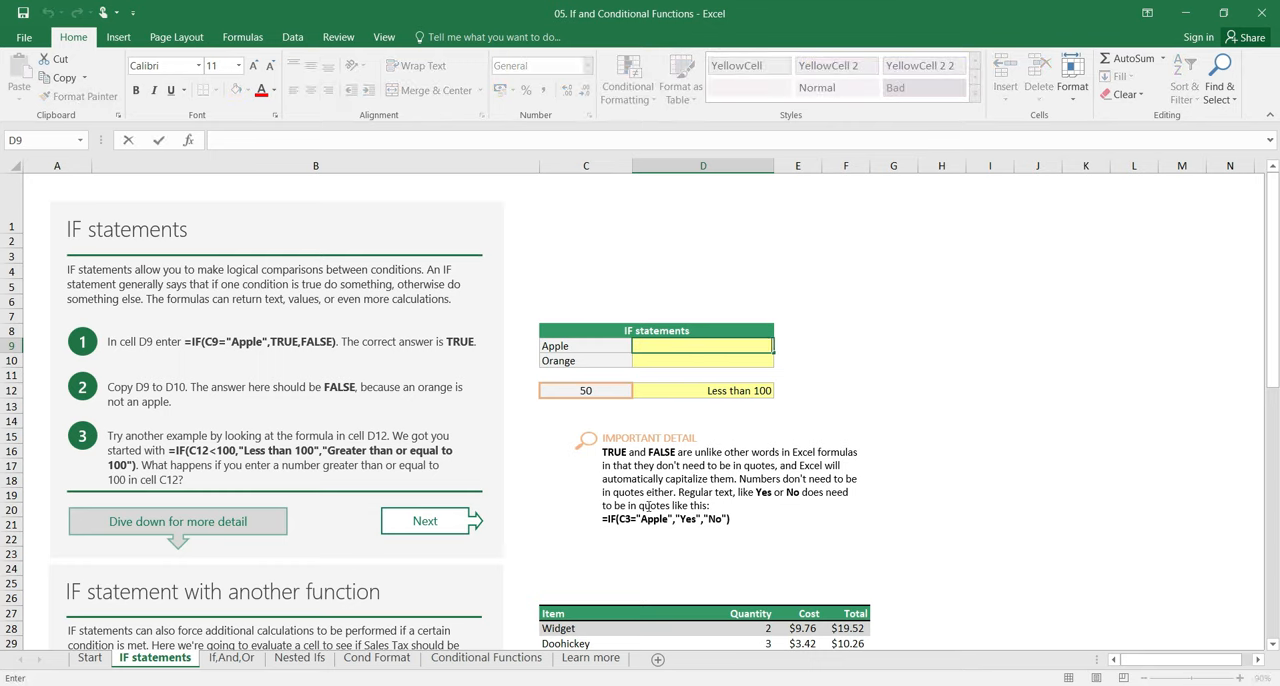
text(=i)
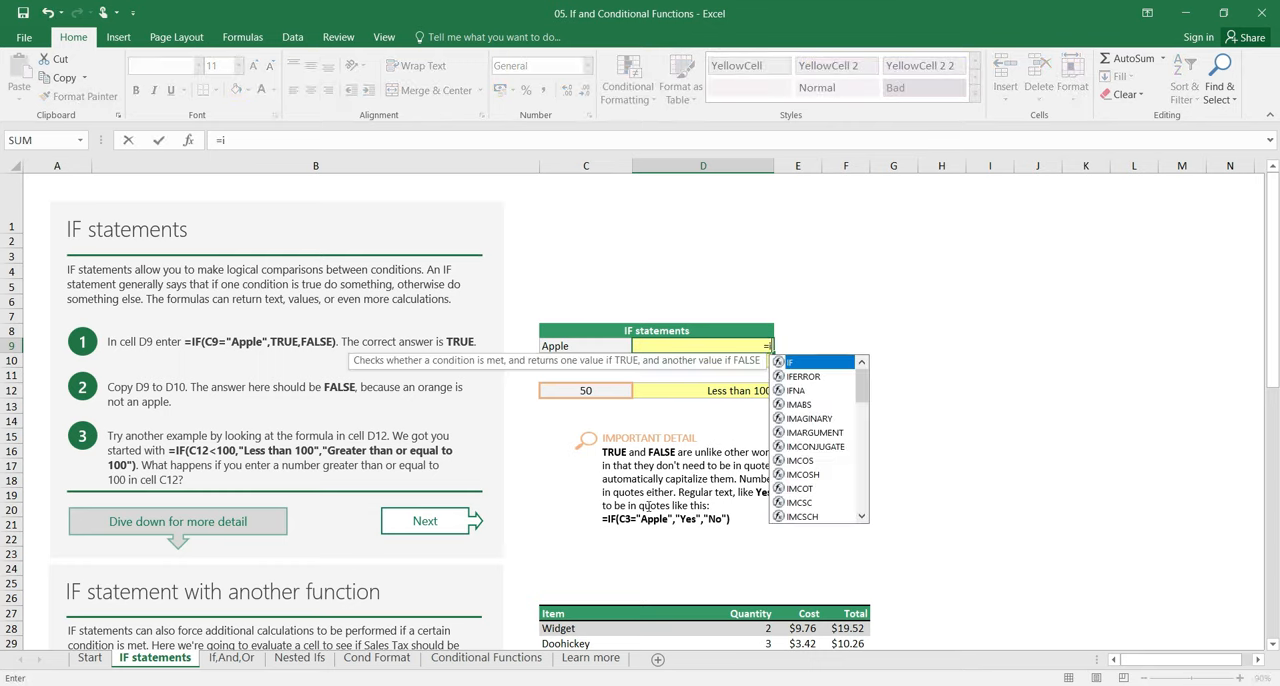
text(f()
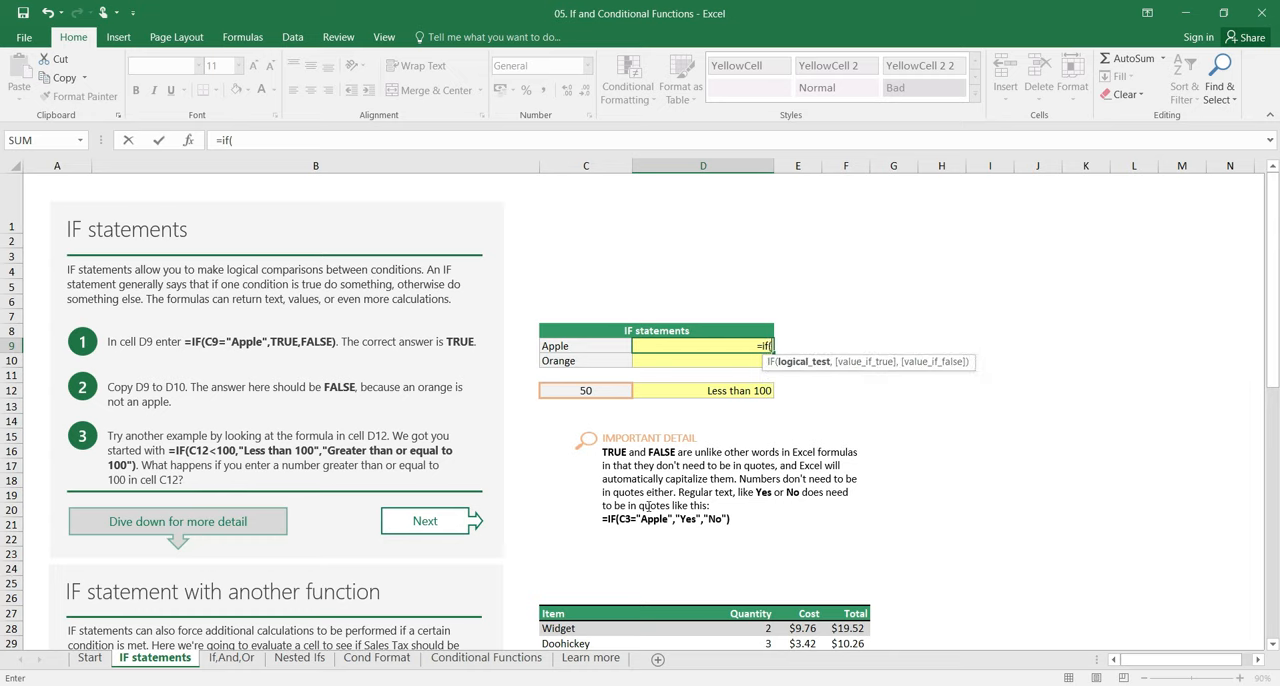
click(583, 346)
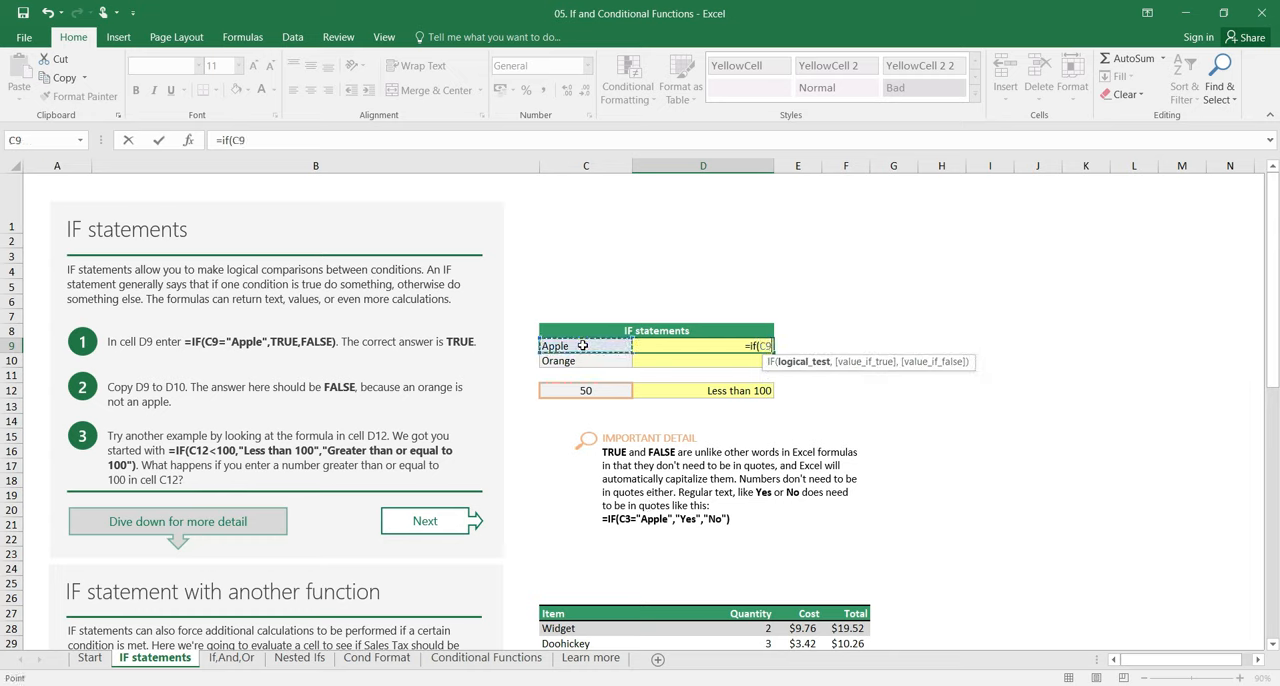
text(=)
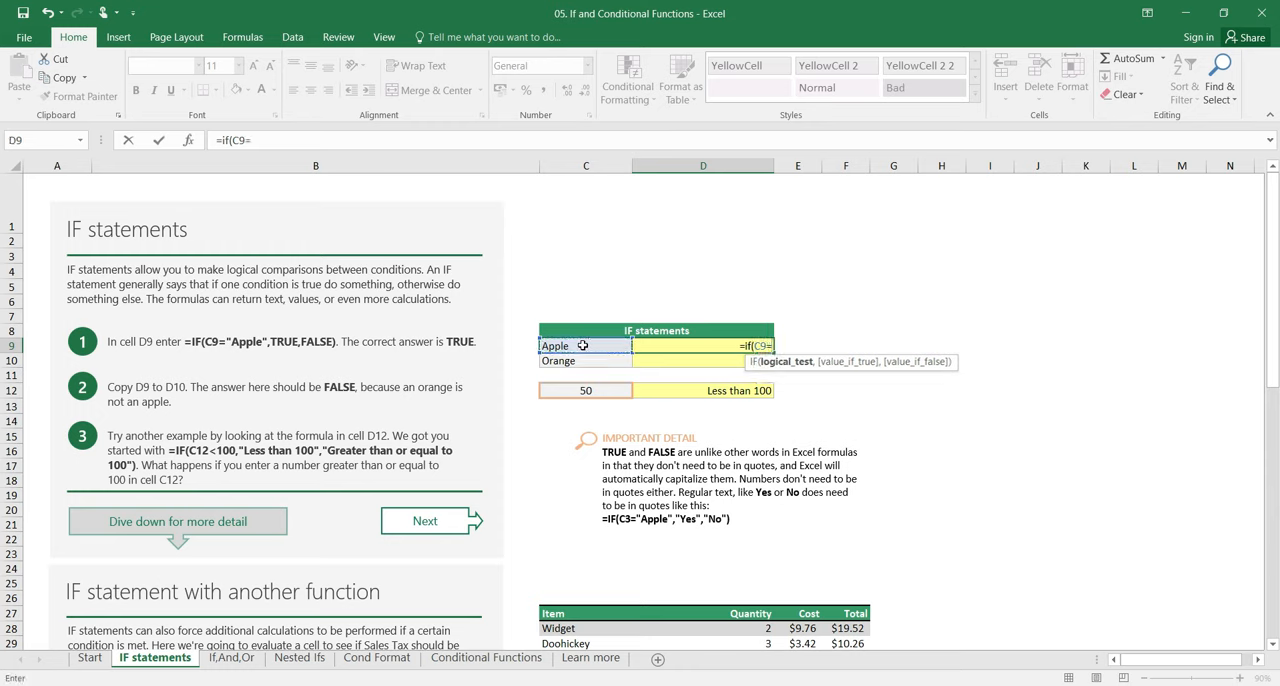
text("A)
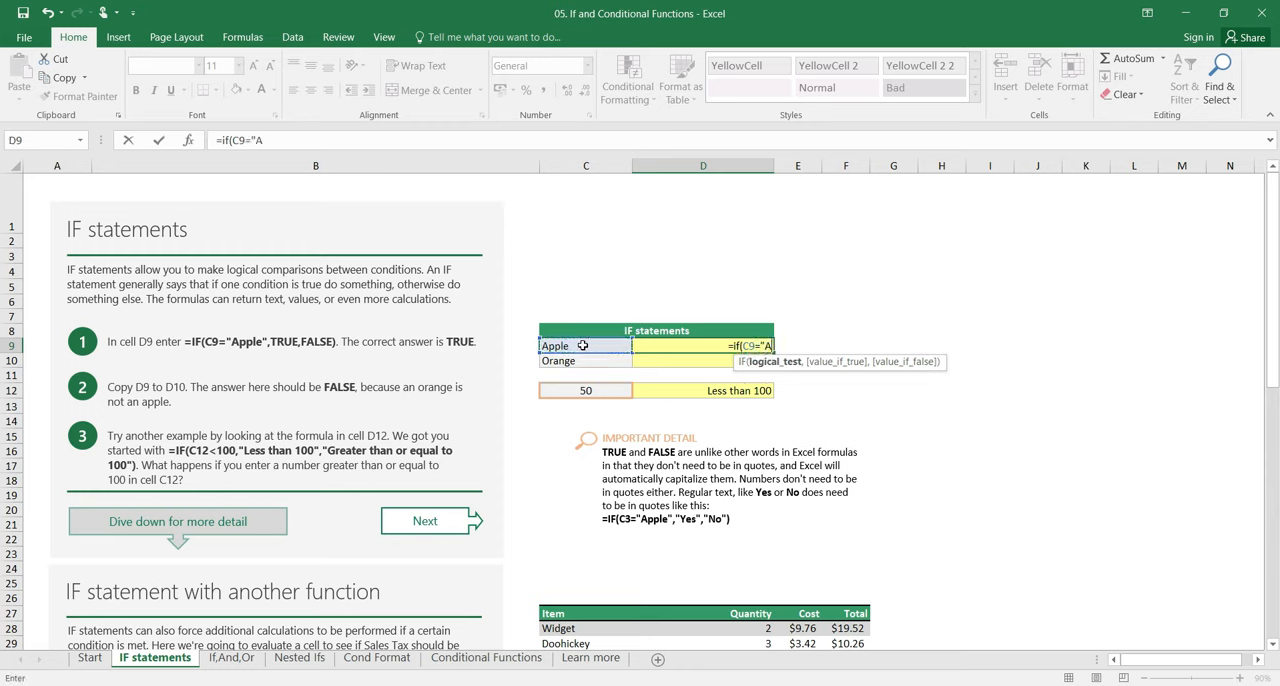
text(pple")
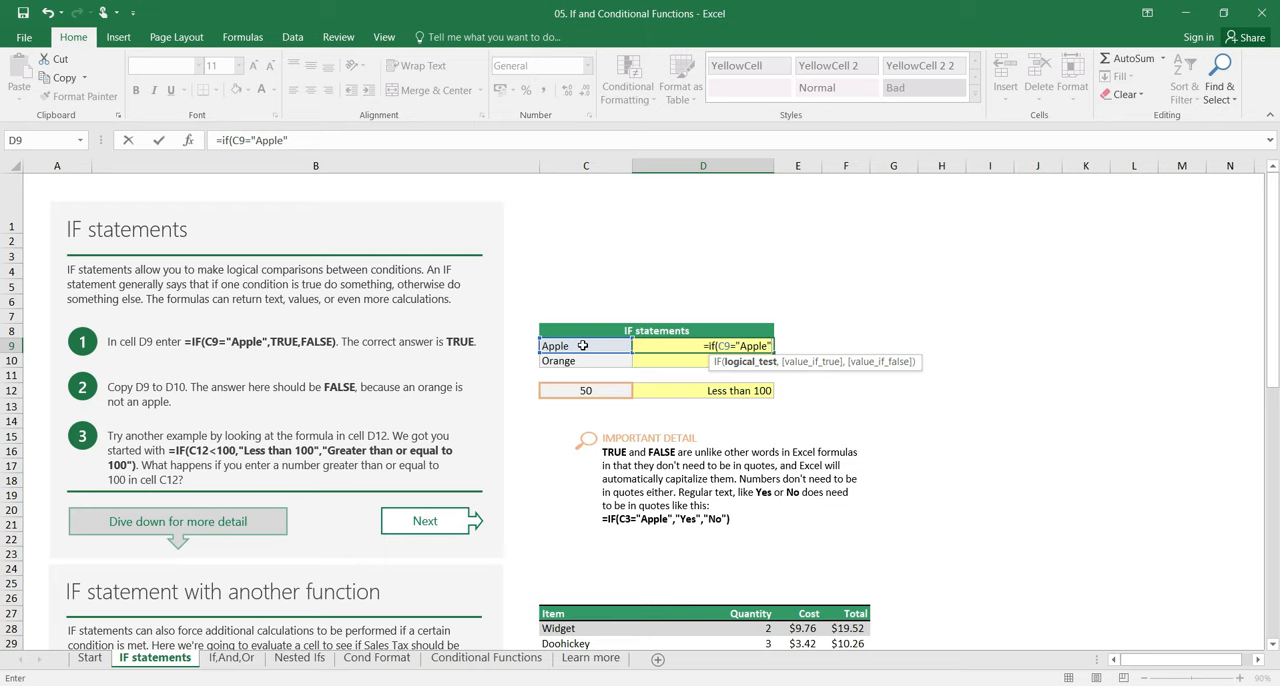
Step: Complete the D9 formula so it returns "Yes" if true and "No" if false, and enter it
text(,)
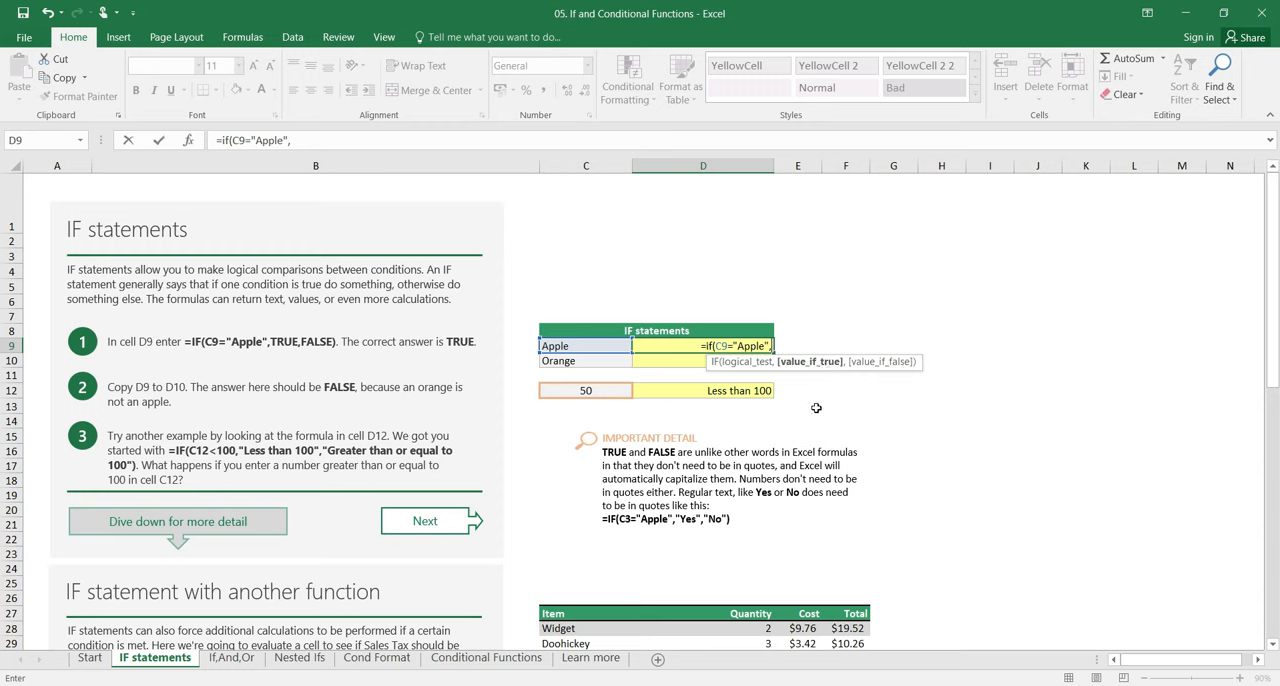
text(")
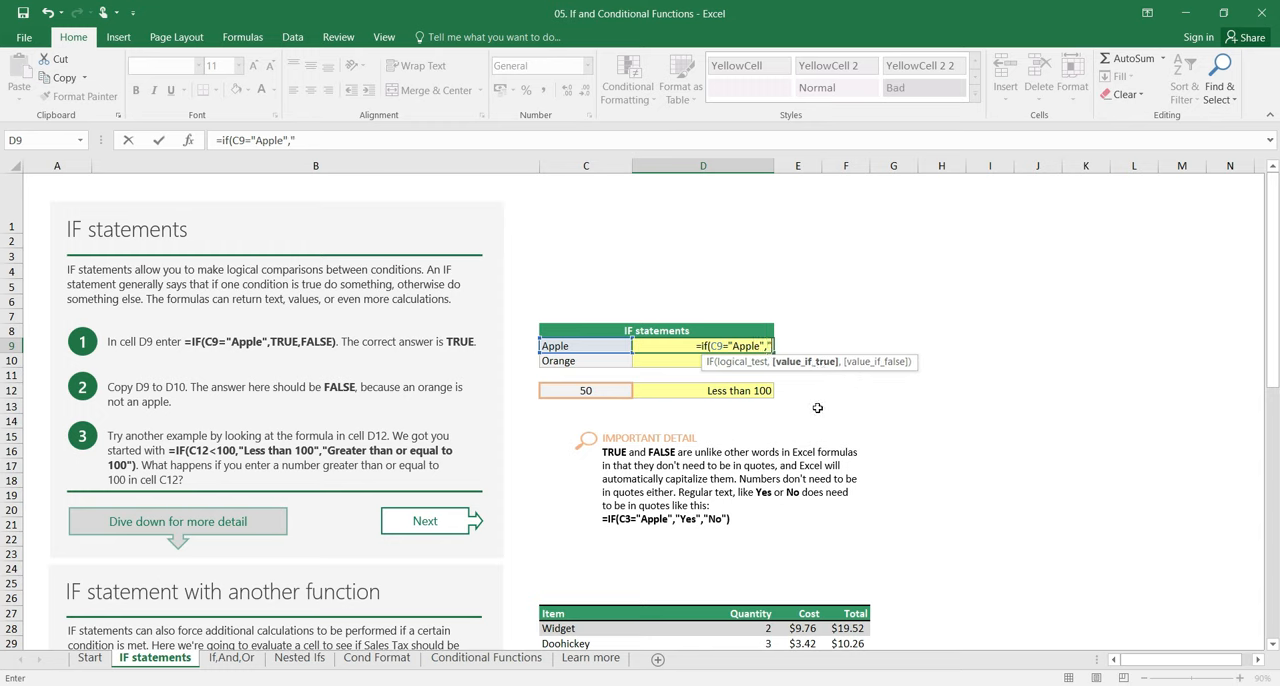
text(Yes")
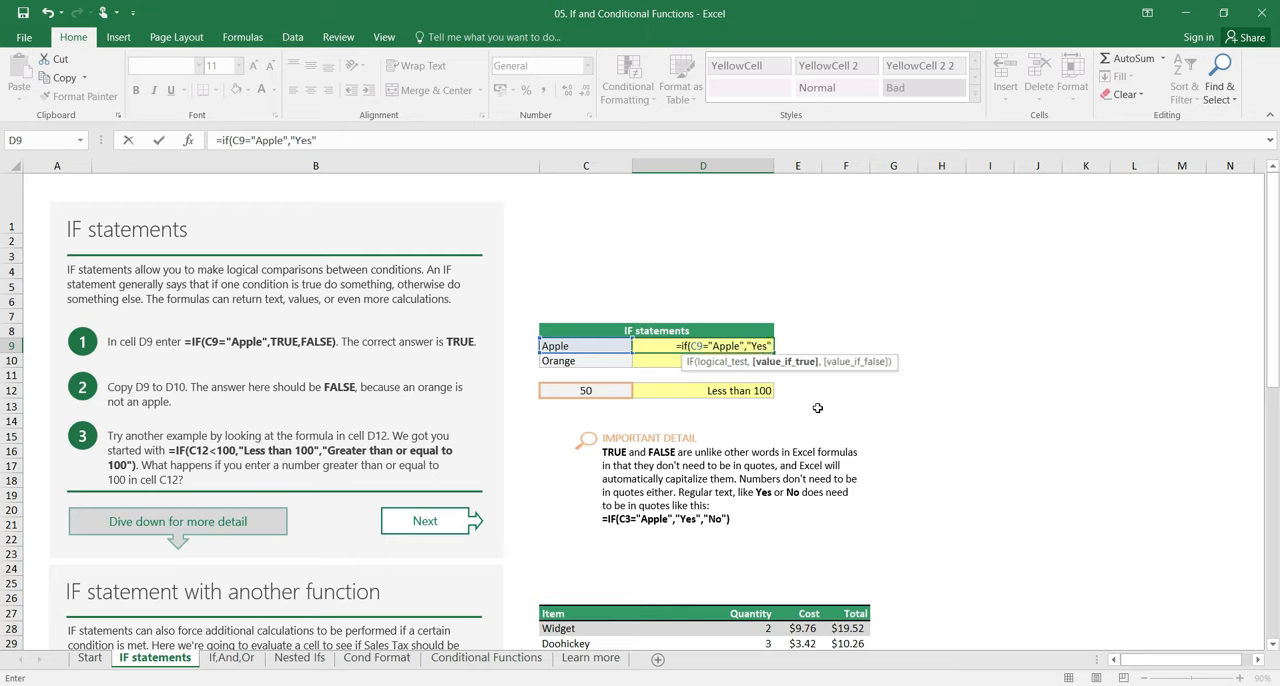
text(,)
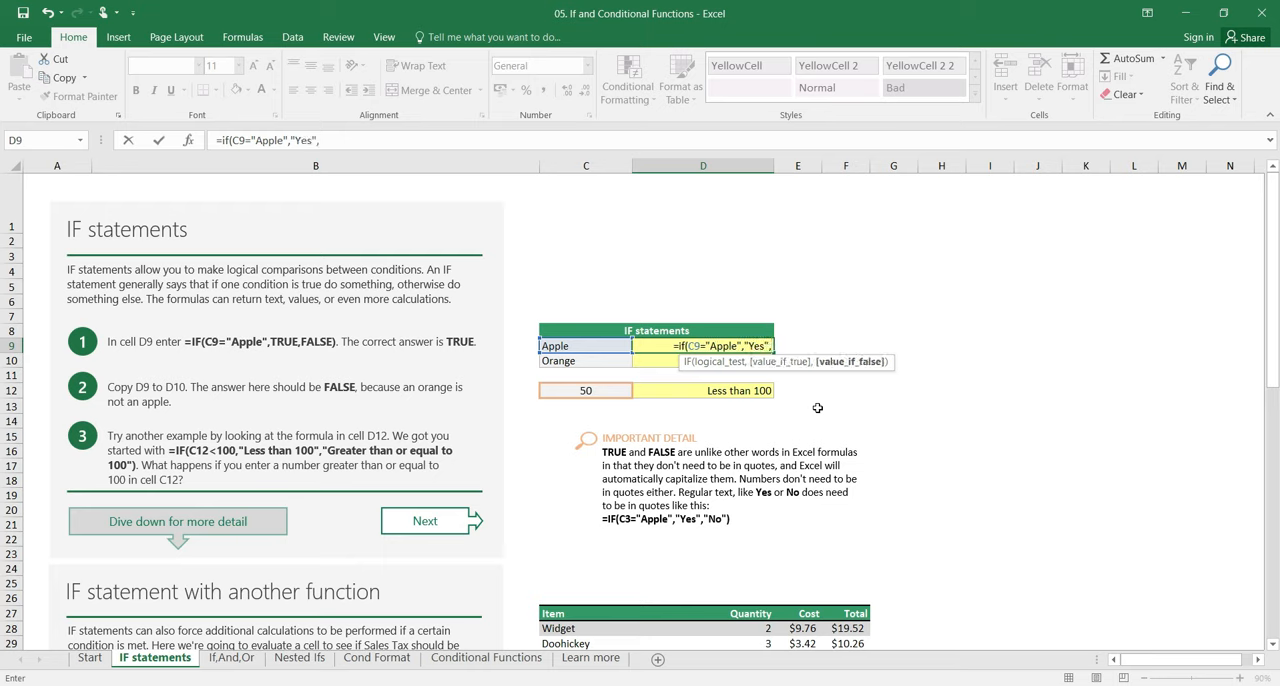
text(")
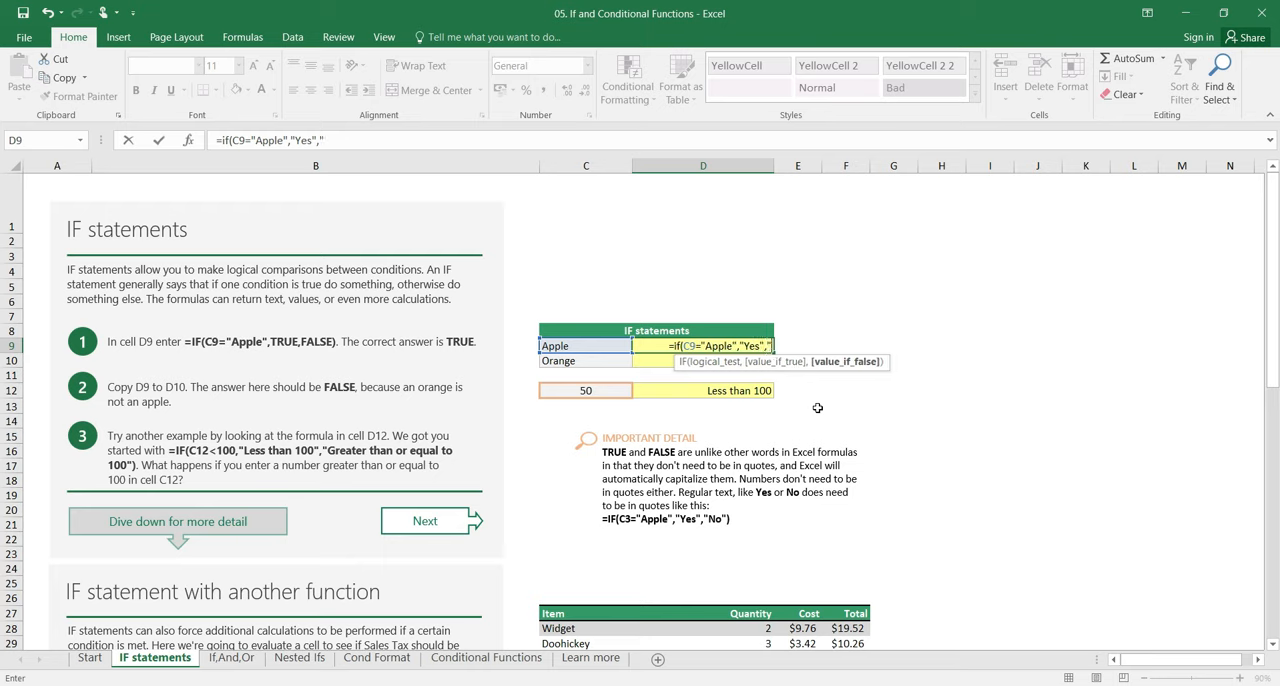
text(No")
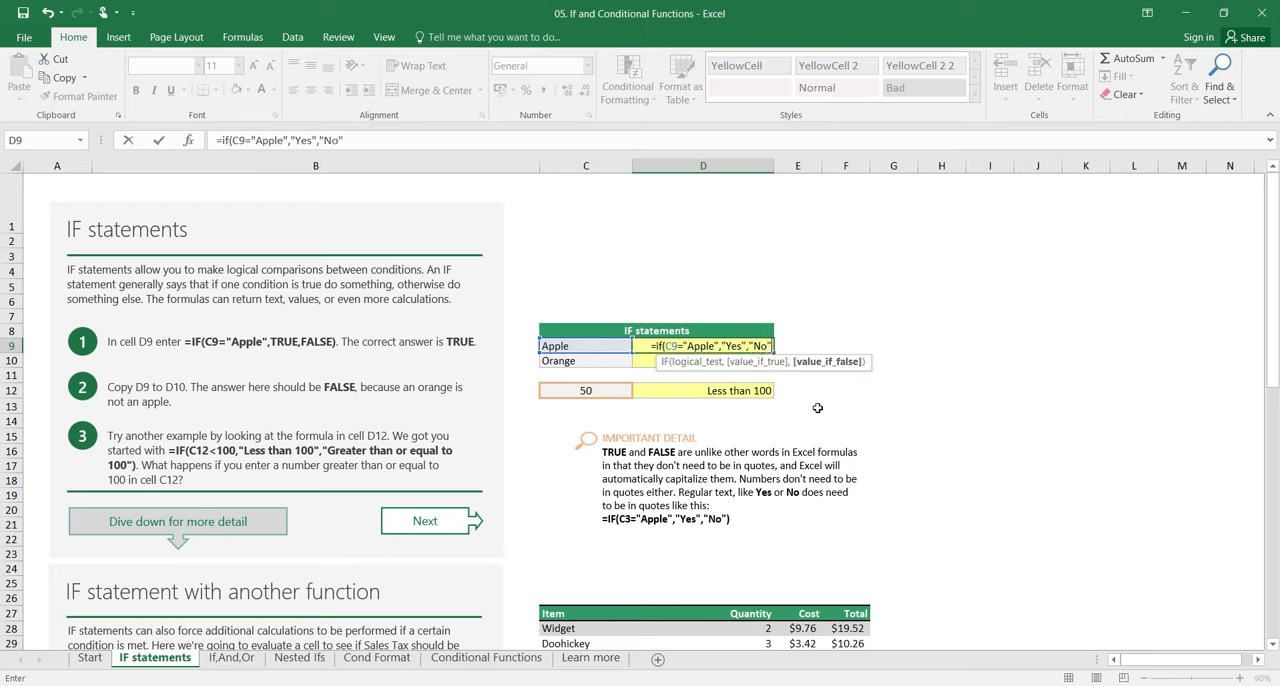
text())
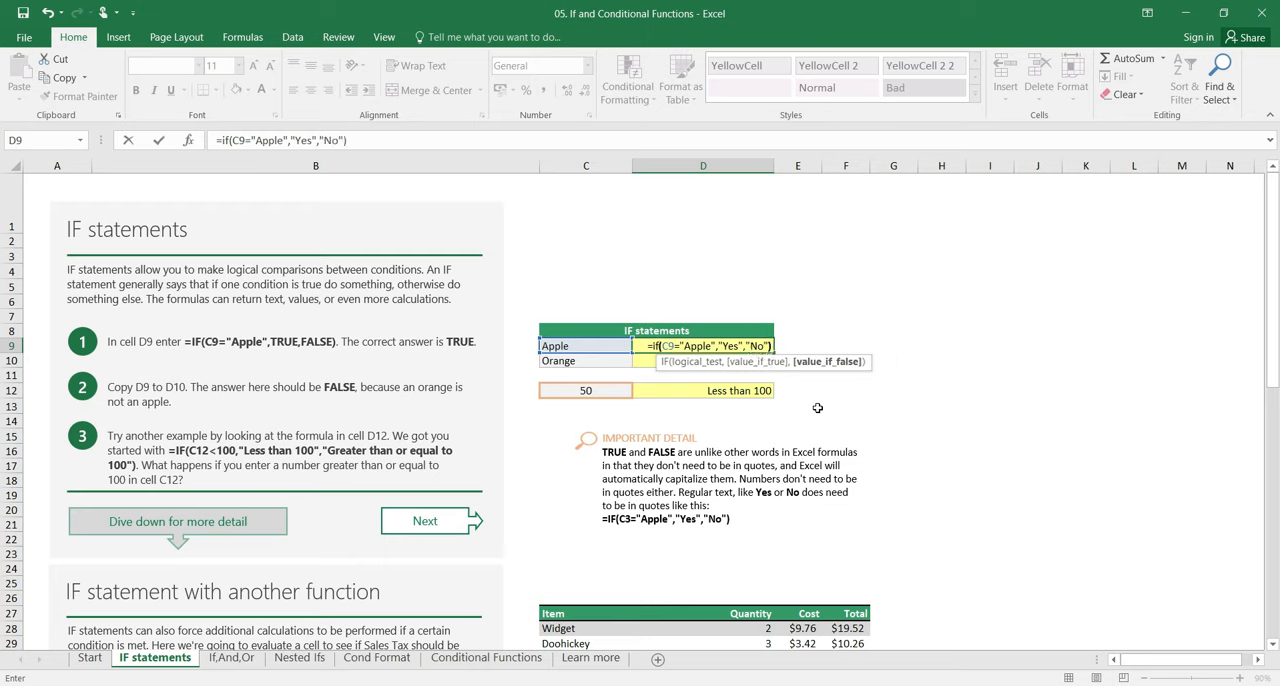
key(Return)
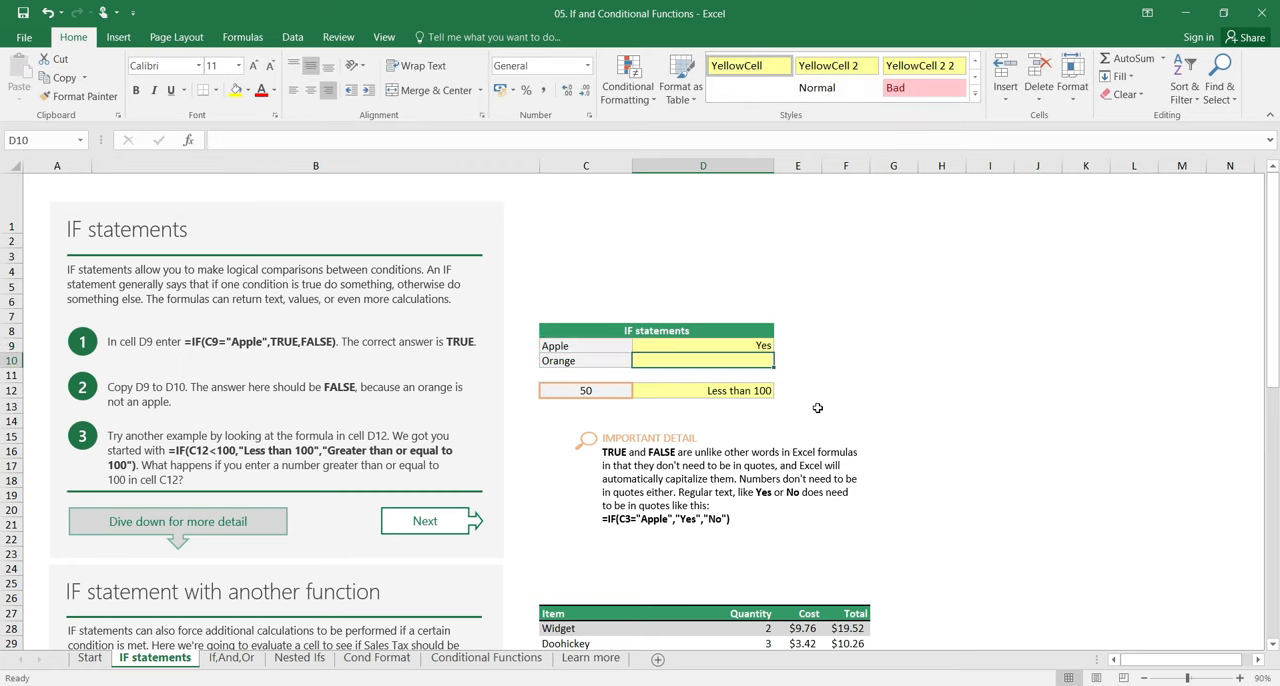
Step: Fill the IF formula from D9 down into D10 for the Orange row
key(Up)
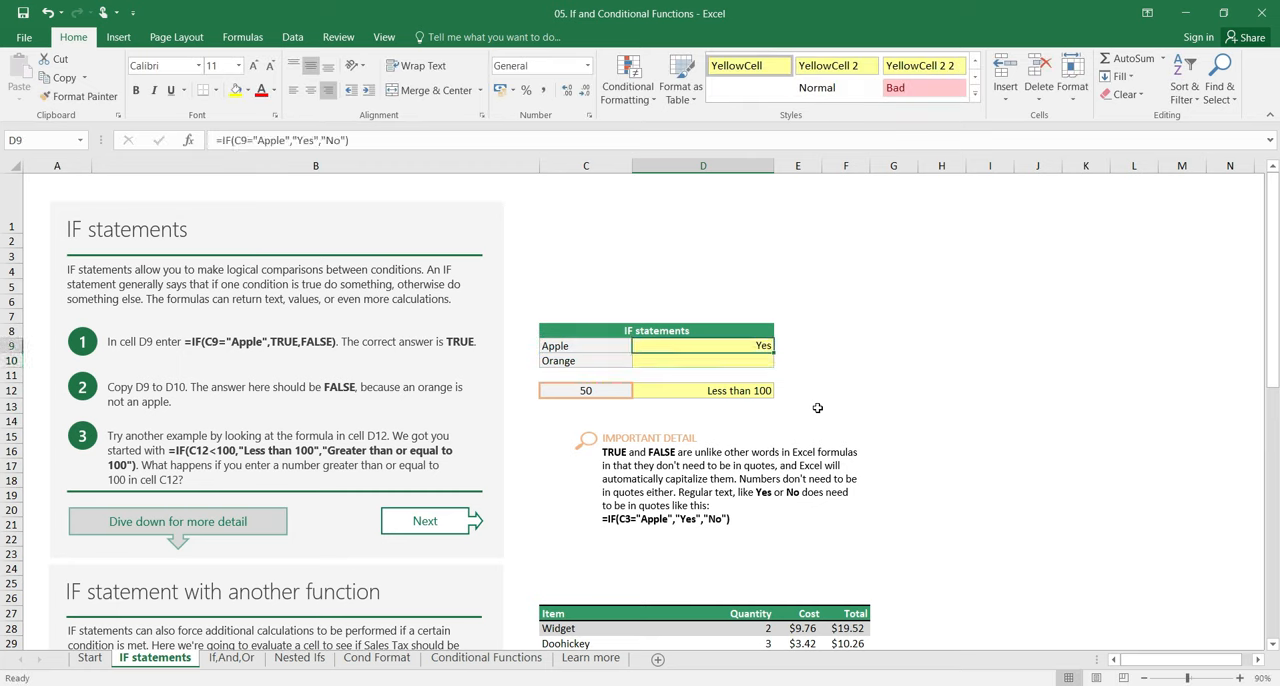
key(shift+Down)
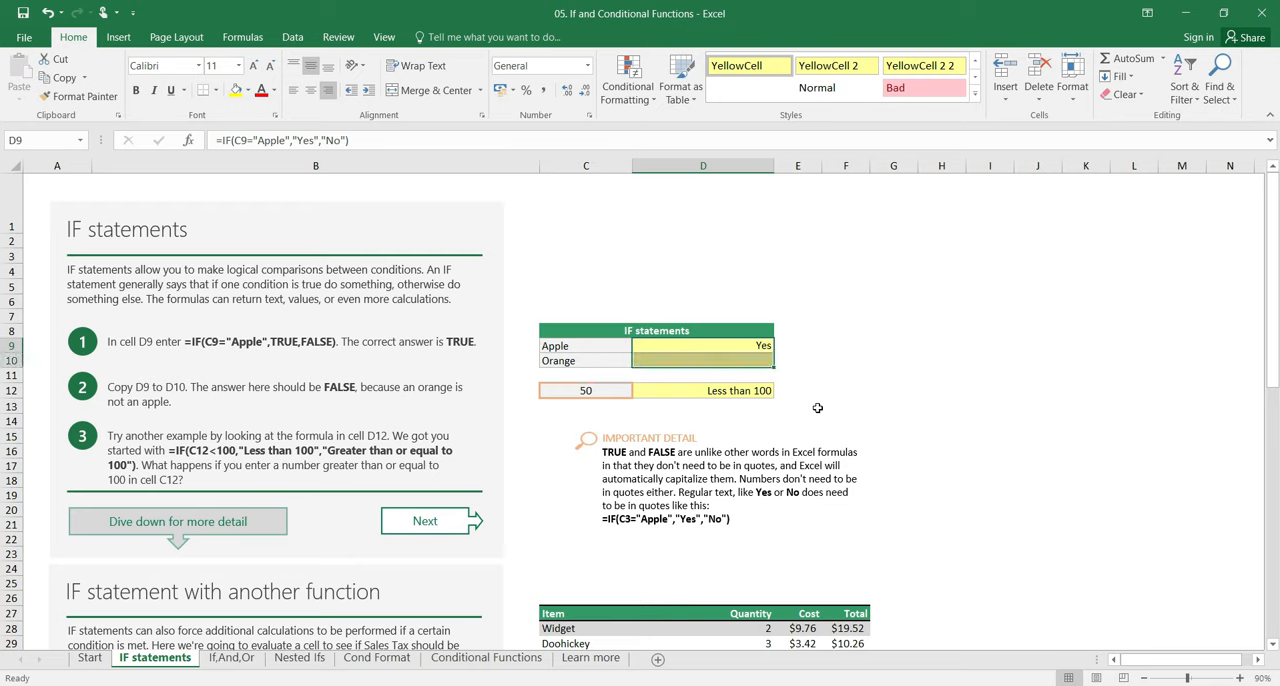
key(ctrl+d)
key(Down)
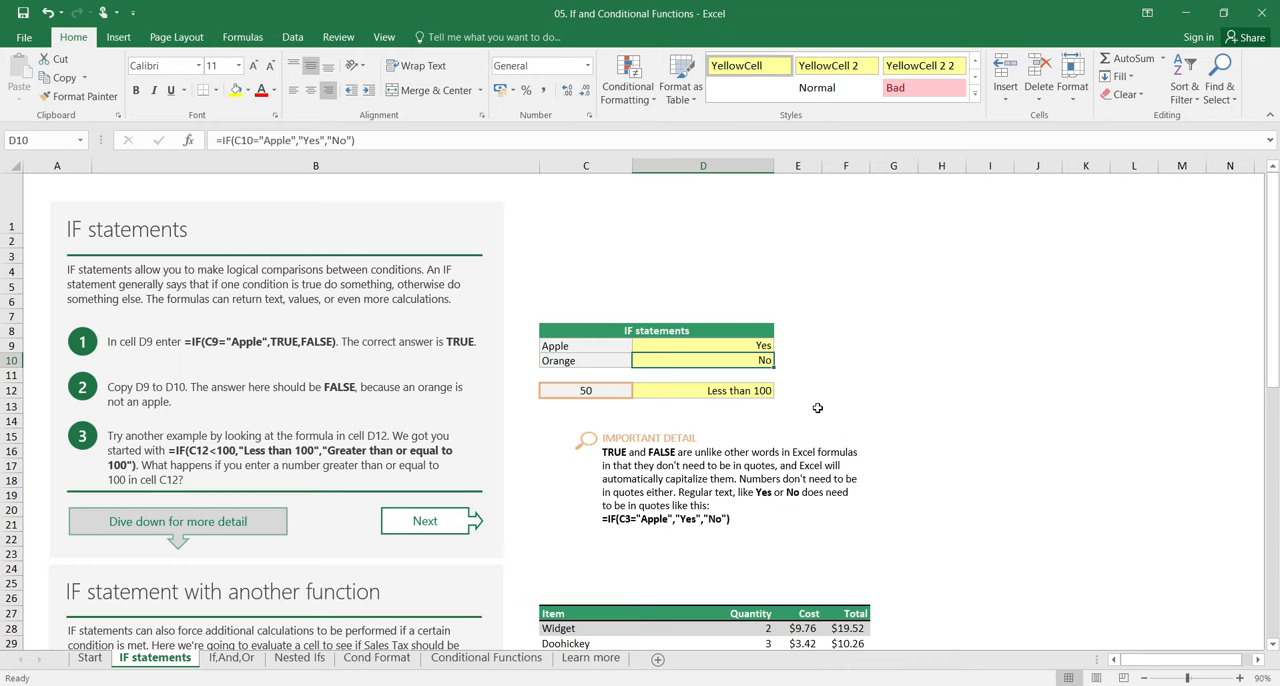
Step: Inspect the formulas in D10 and D12 with their cell references, leaving both as they are
key(F2)
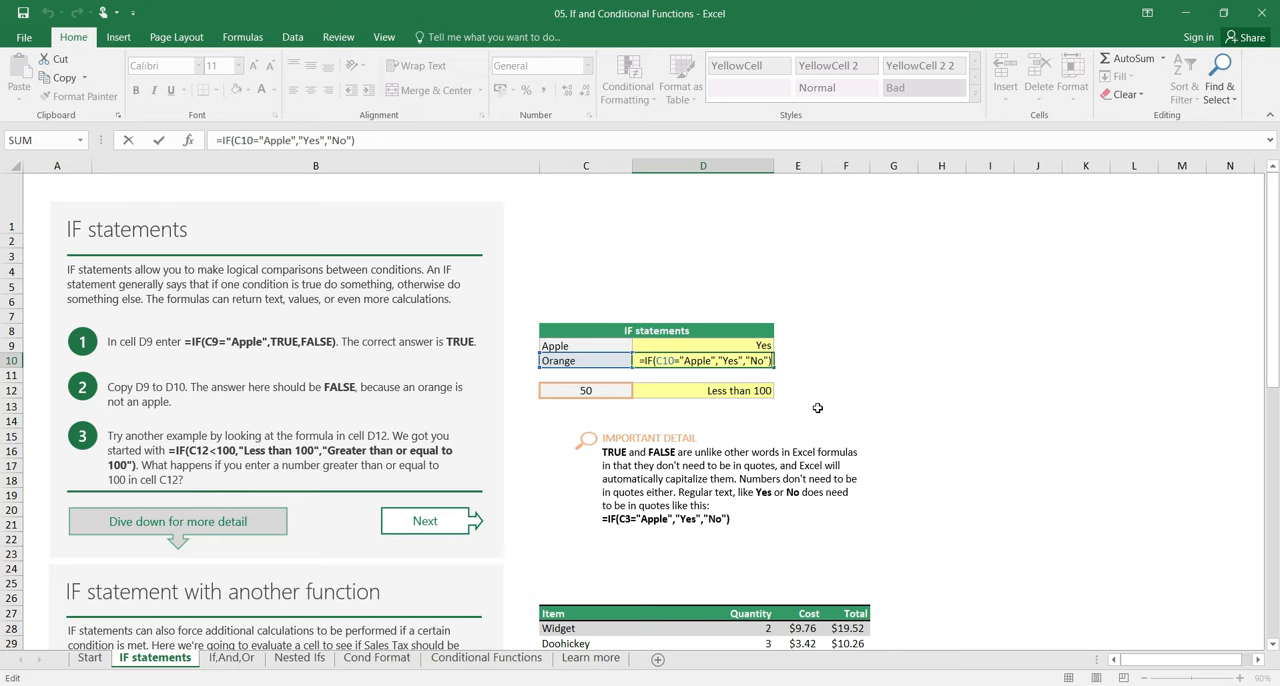
key(Return)
key(Down)
key(F2)
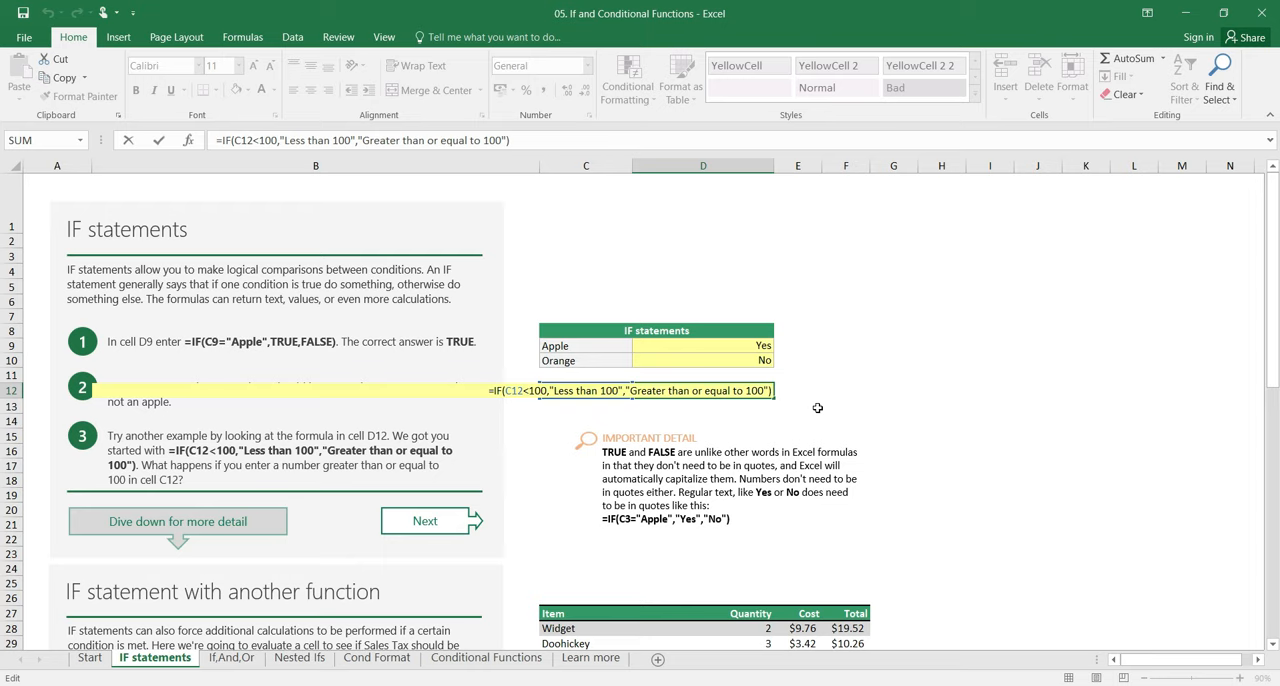
key(Return)
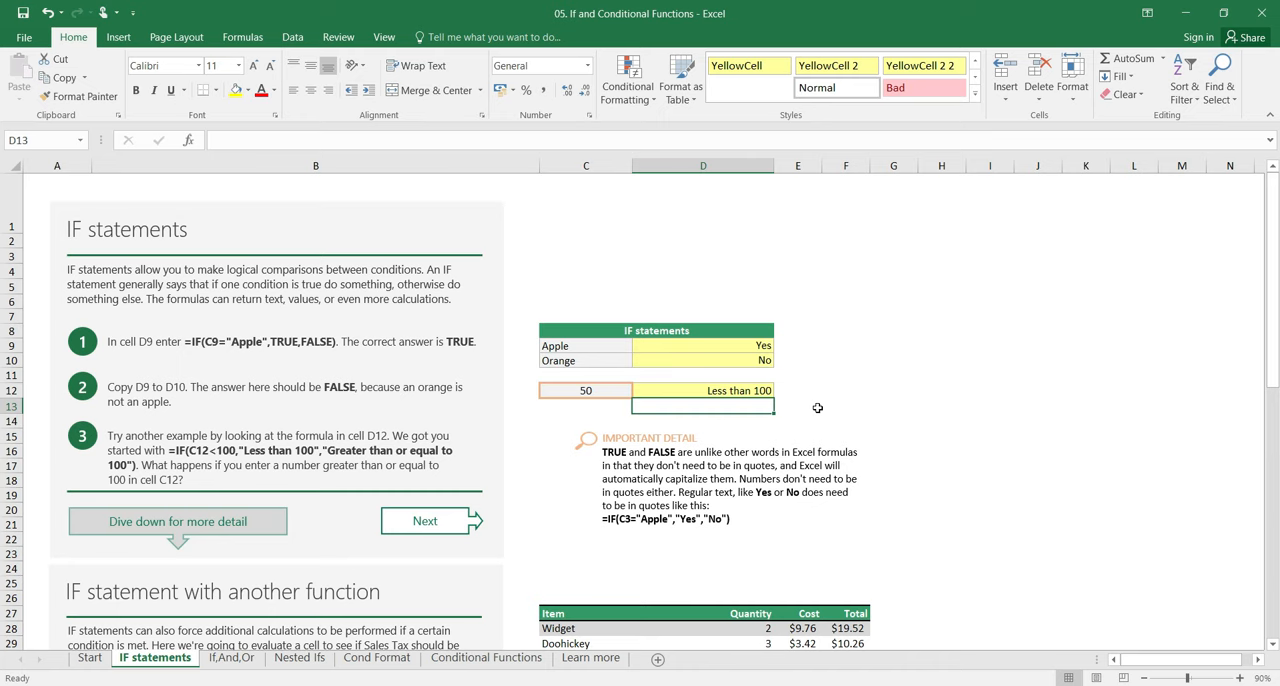
Step: Review the item table in C27:F29 and the sales tax formula in F33 of the second IF example
scroll(817, 408, down, 6)
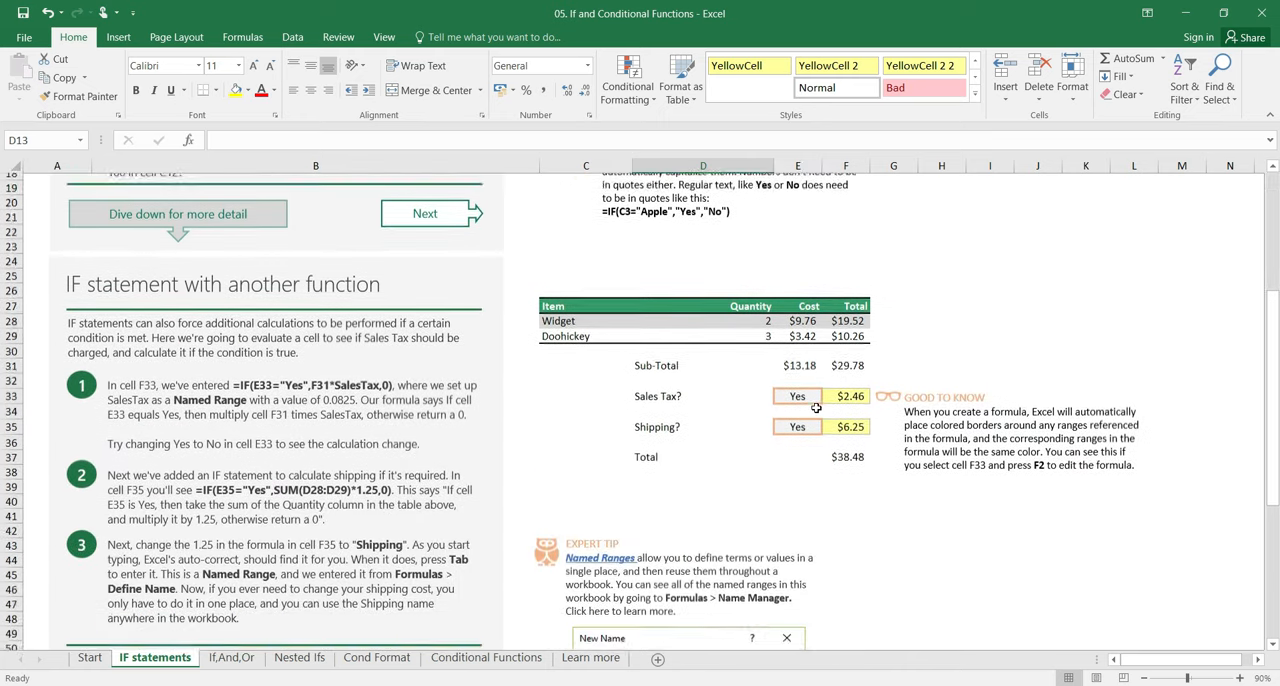
scroll(817, 408, down, 1)
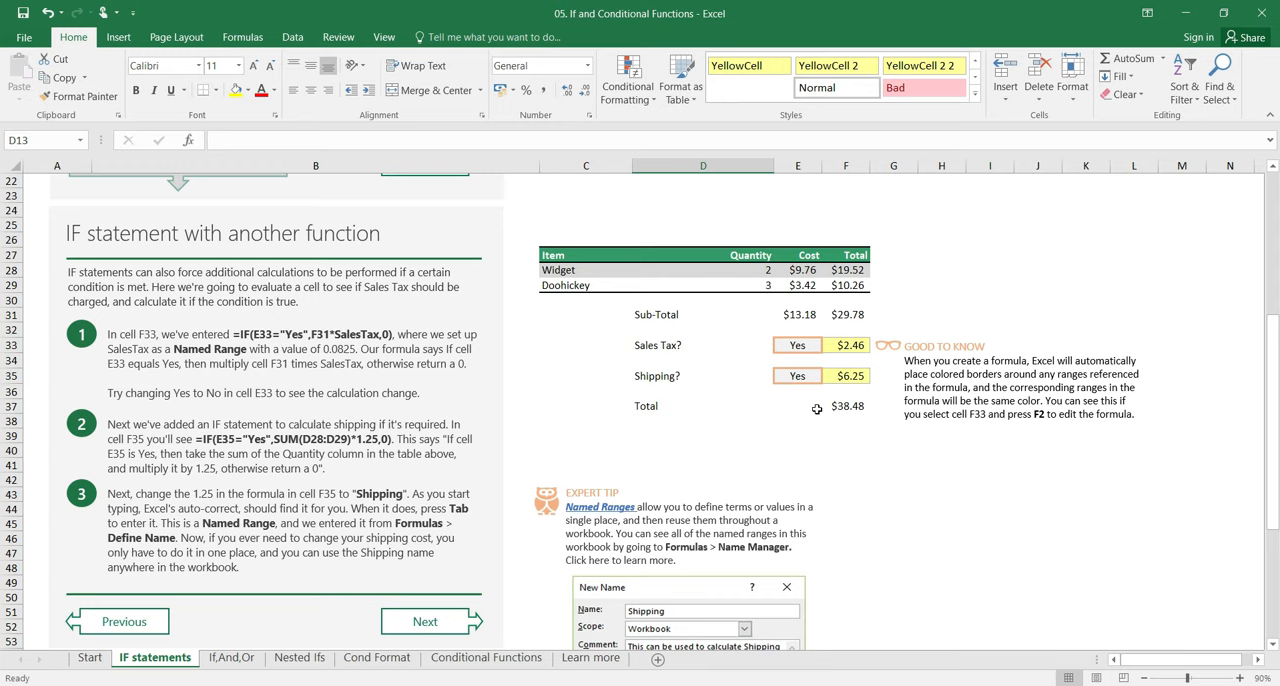
click(577, 256)
drag(611, 268, 846, 285)
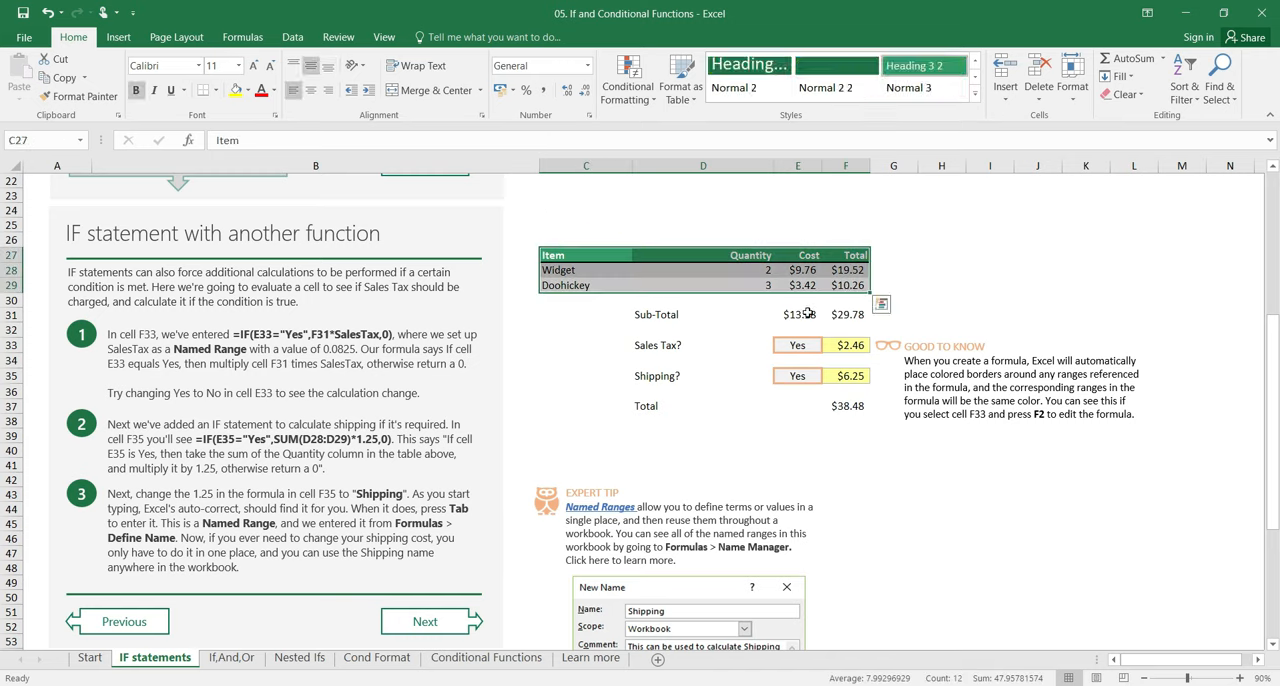
click(846, 345)
Step: View the fields for defining a new name in the Name Manager, and leave without creating a name
scroll(880, 369, down, 2)
scroll(880, 369, down, 1)
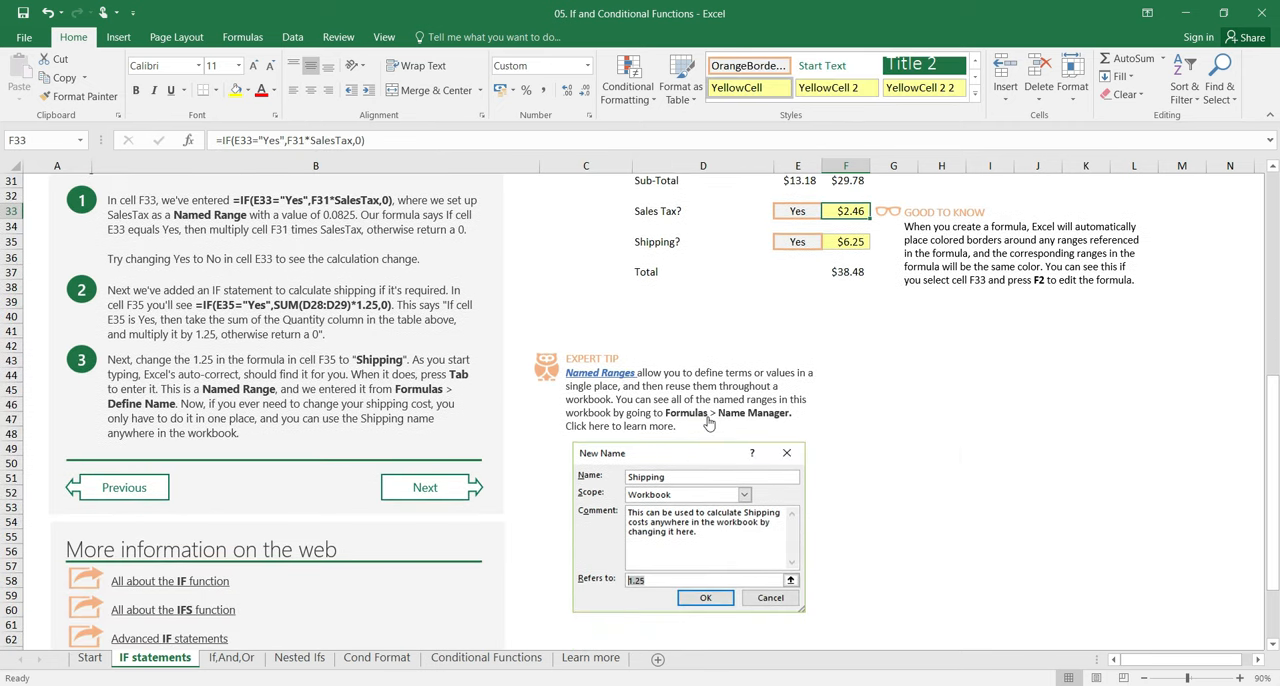
click(243, 37)
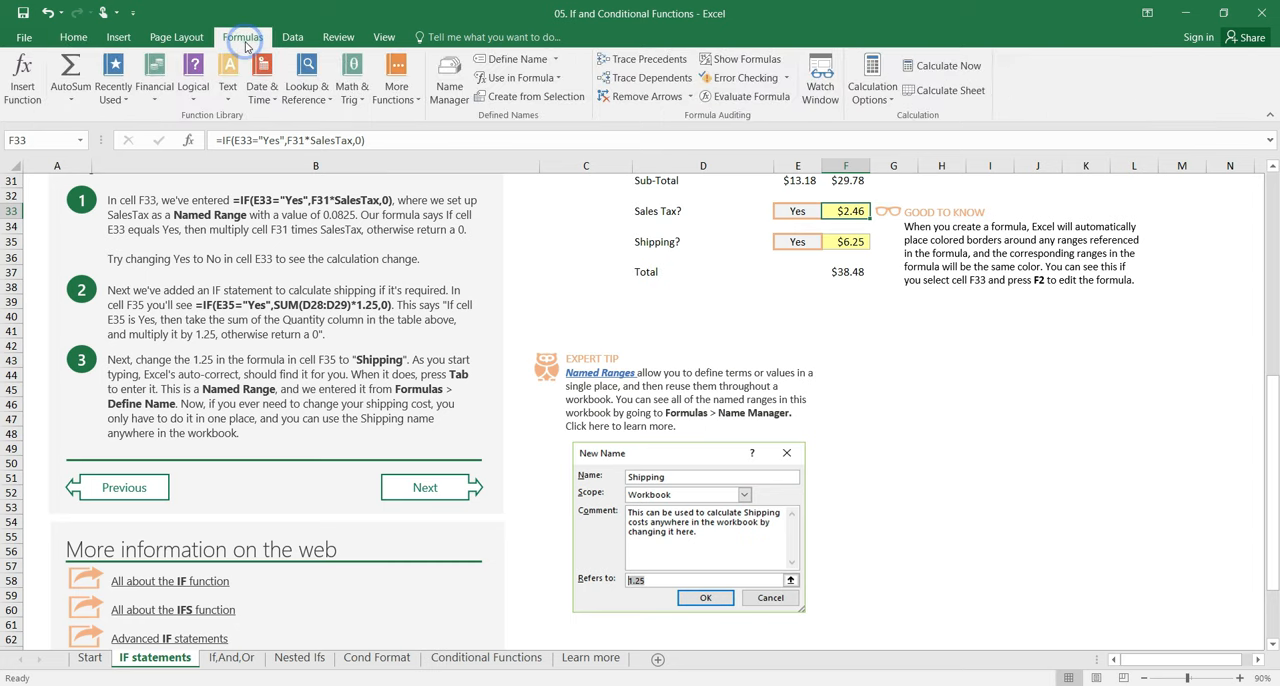
click(447, 87)
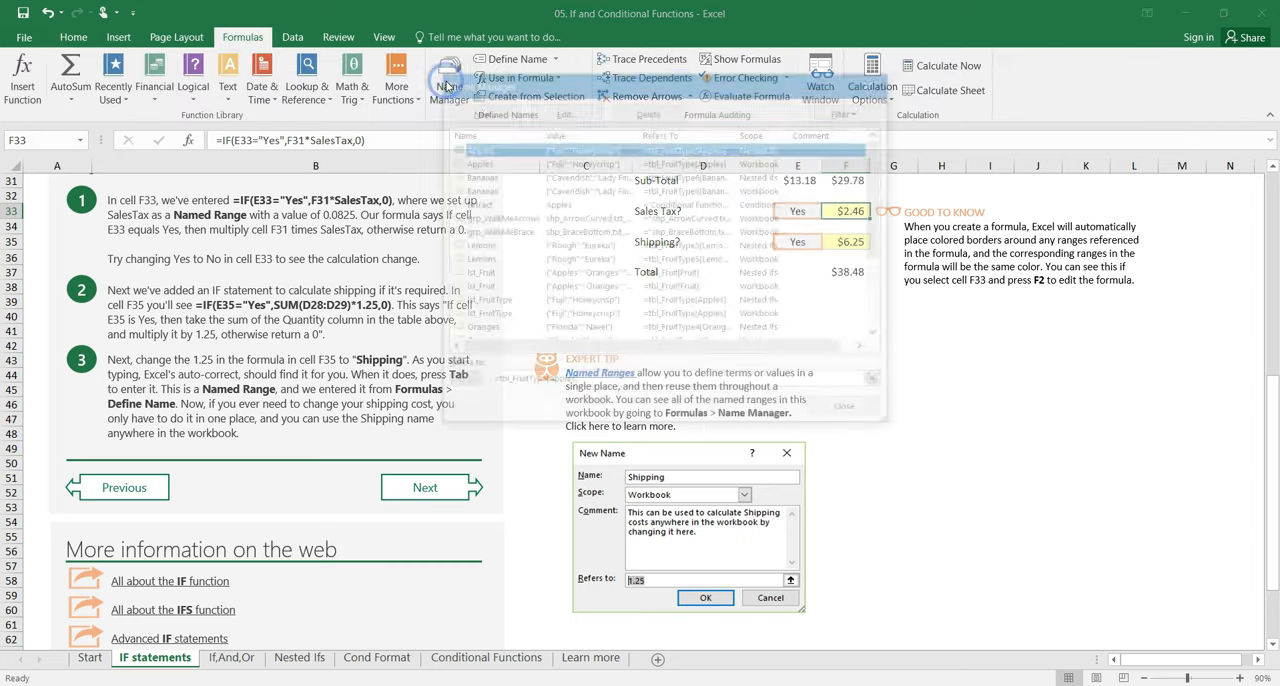
click(490, 119)
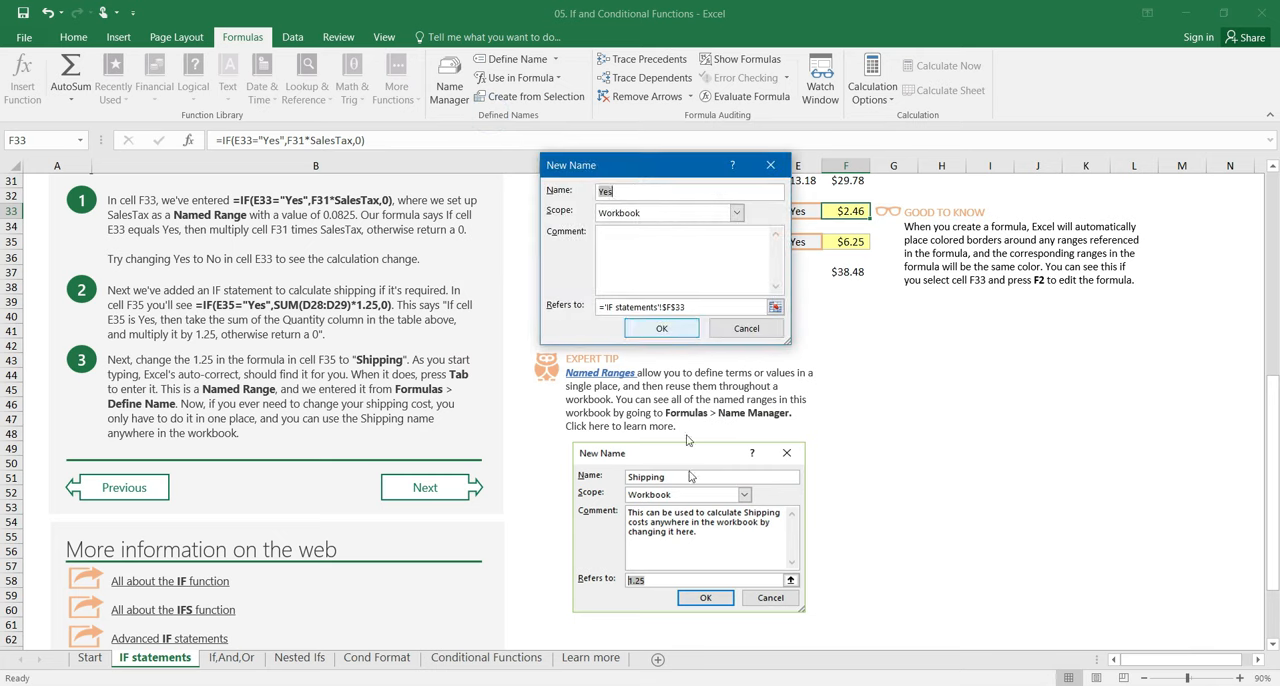
click(737, 330)
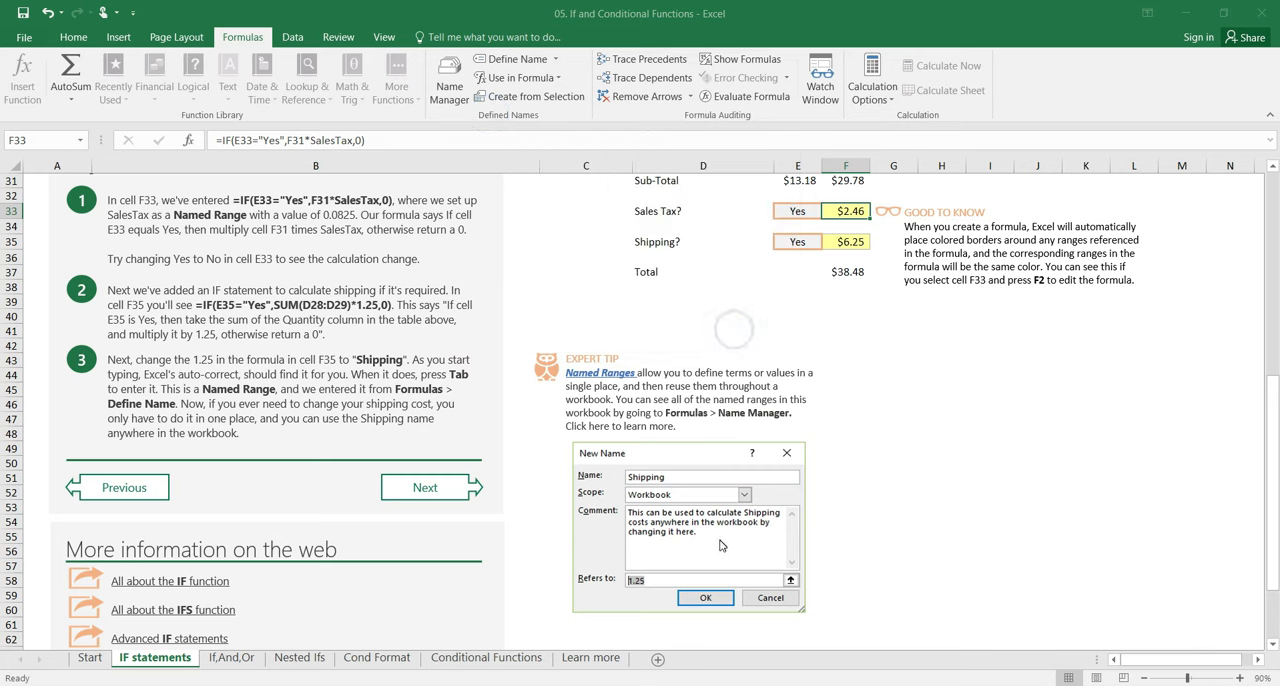
click(850, 420)
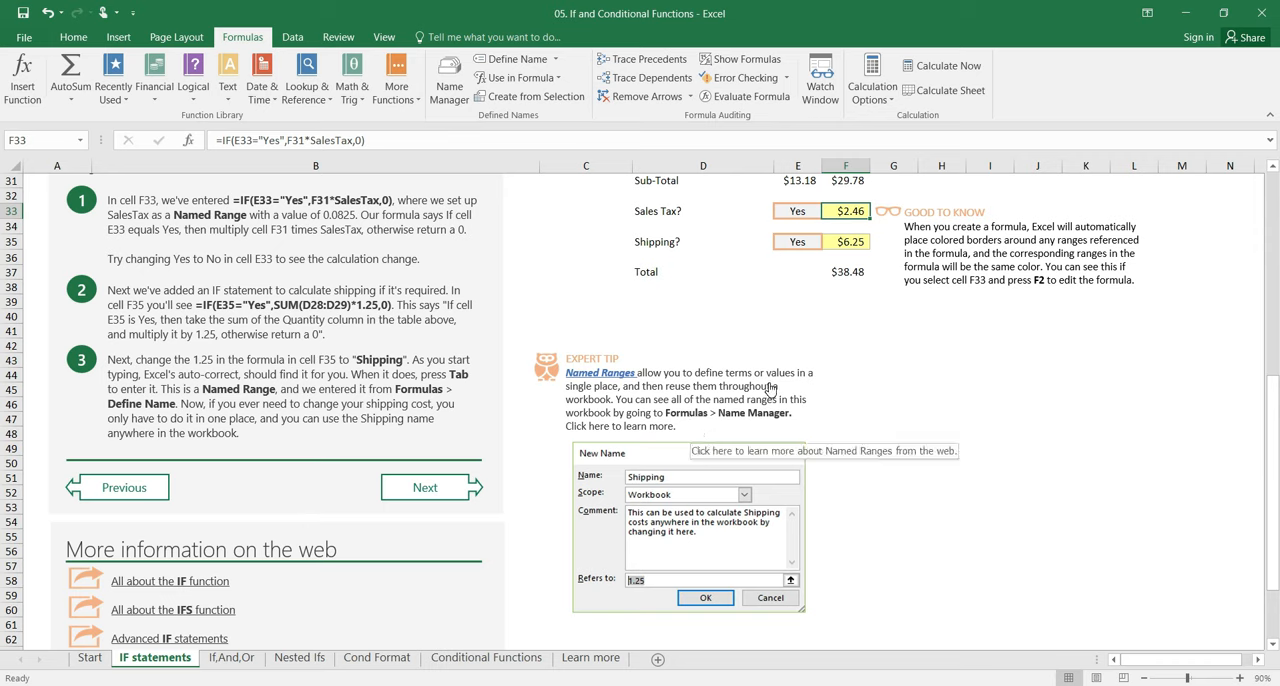
Step: Examine the shipping formula in F35, highlighting its *1.25 multiplier, and leave the formula as it is
scroll(850, 330, up, 1)
double_click(857, 336)
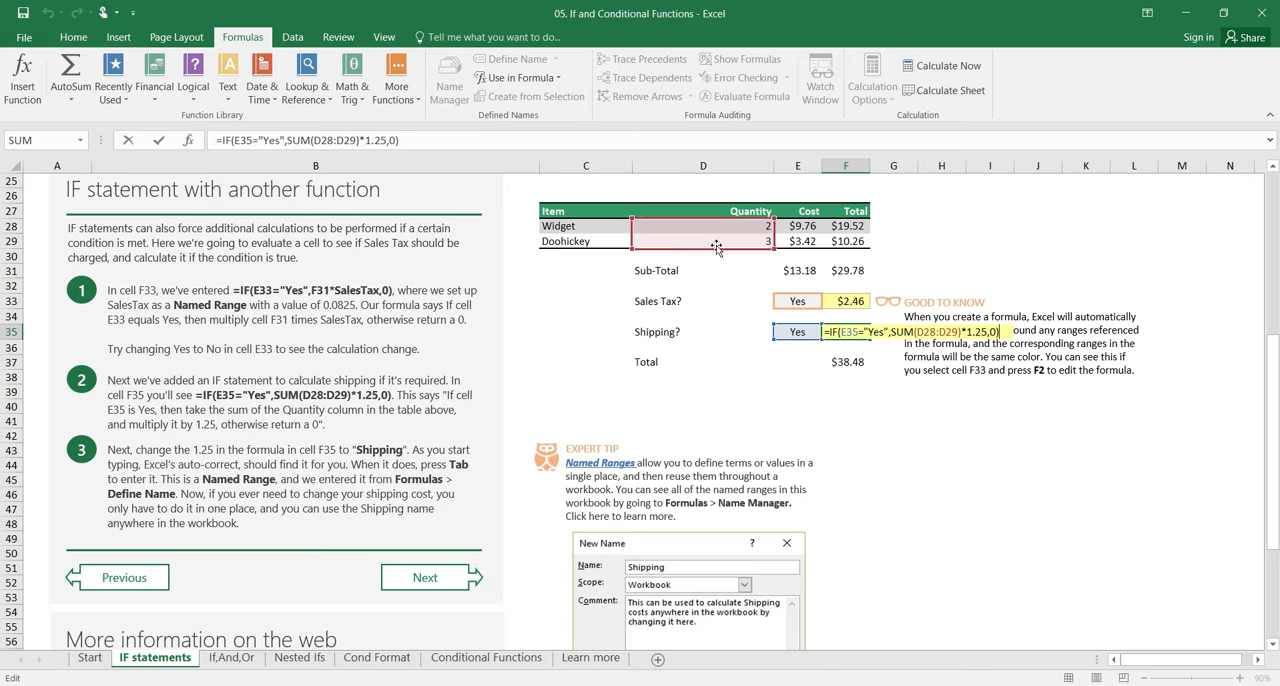
click(962, 332)
drag(962, 332, 990, 332)
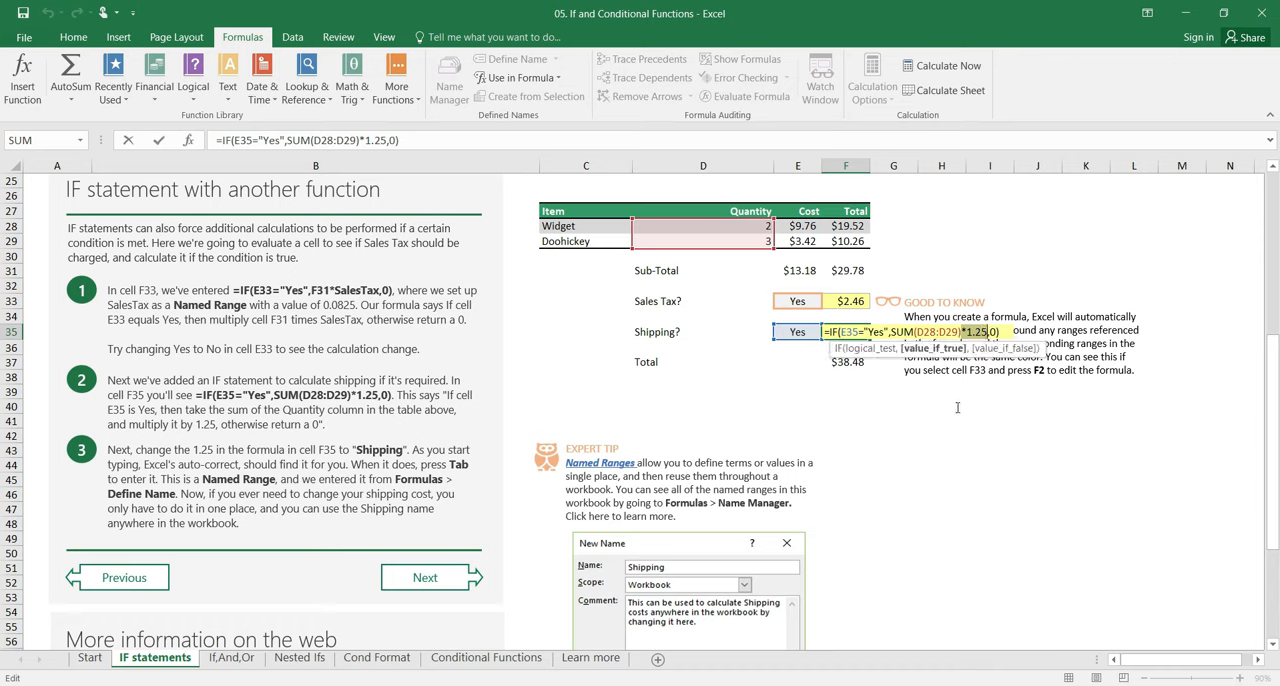
key(Return)
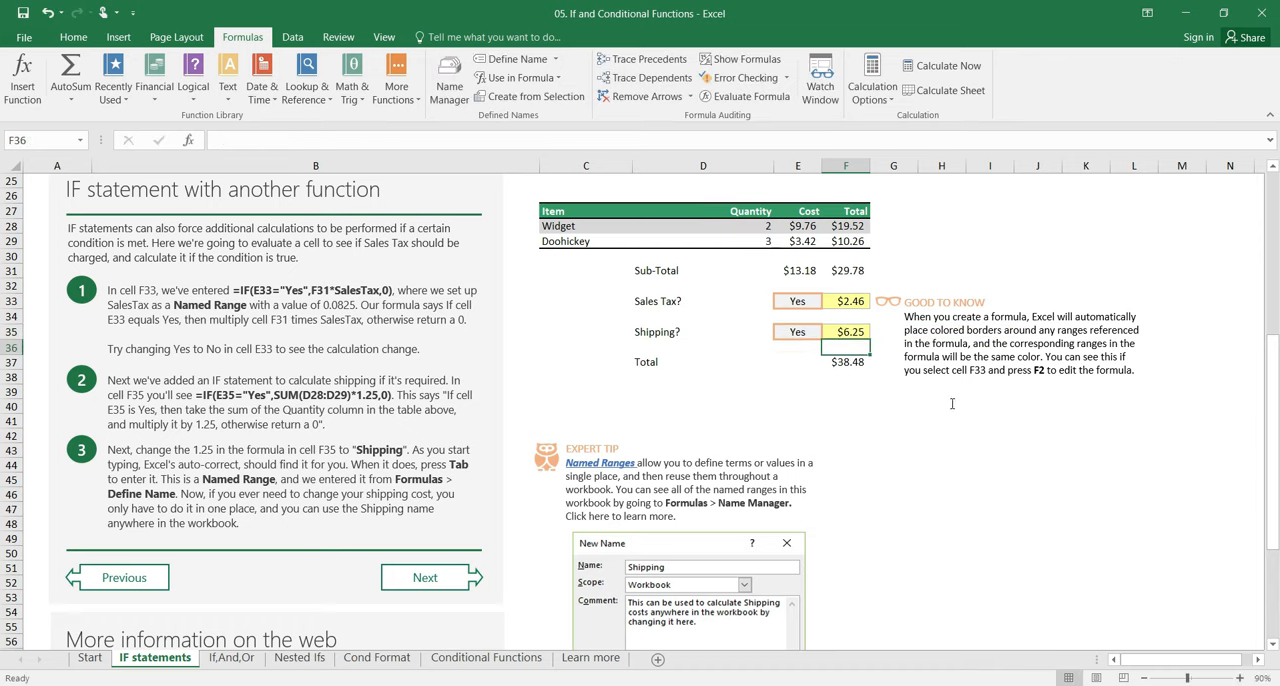
Step: Replace the 1.25 multiplier in F35's shipping formula with the named range Shipping, and review the edited formula
key(Up)
key(F2)
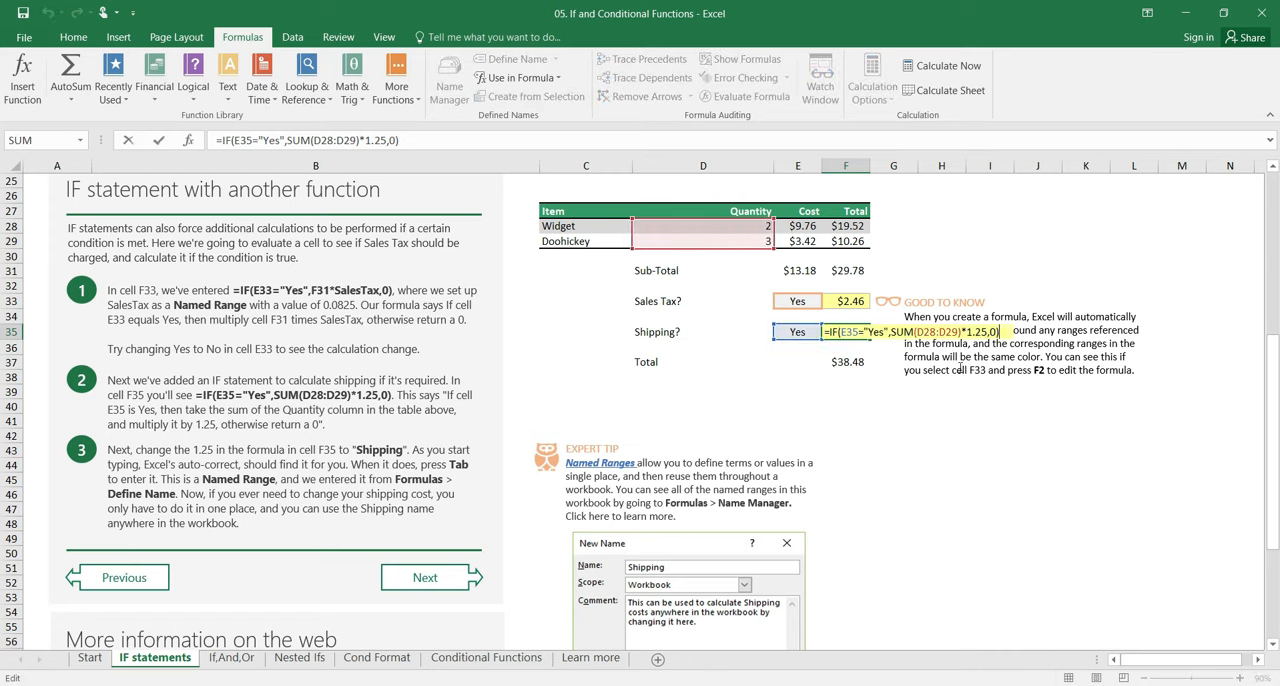
click(985, 332)
double_click(983, 332)
text(shipp)
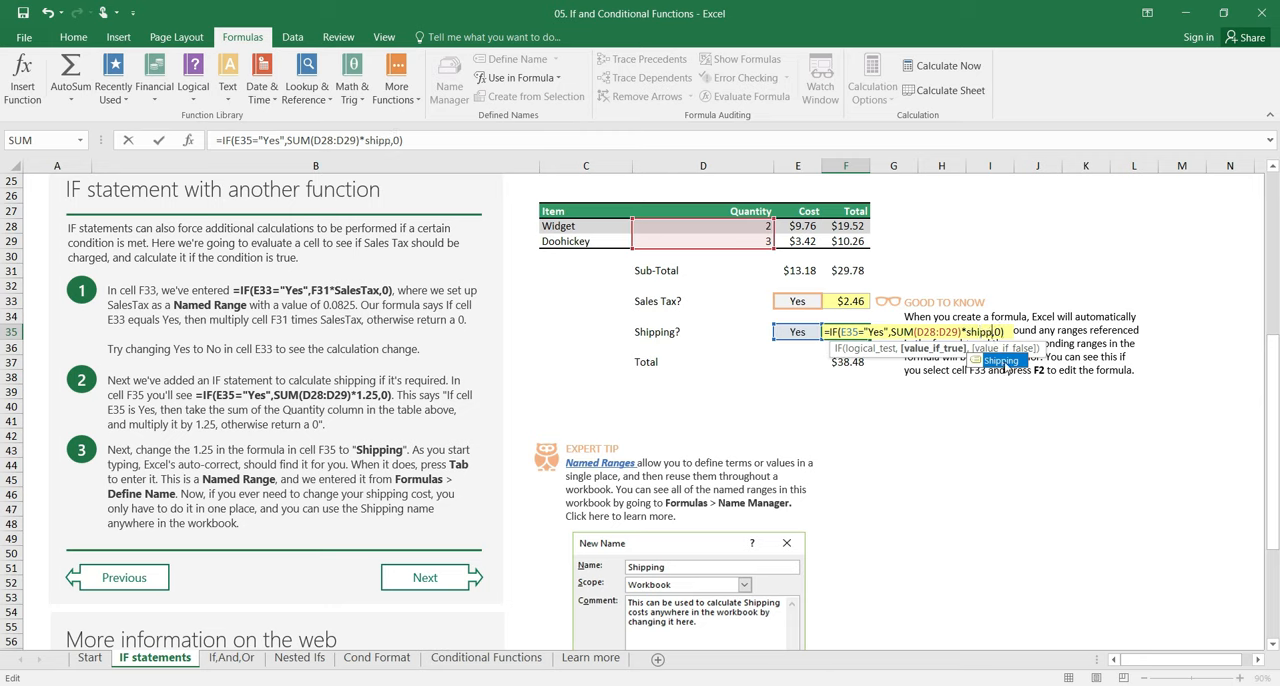
double_click(1000, 360)
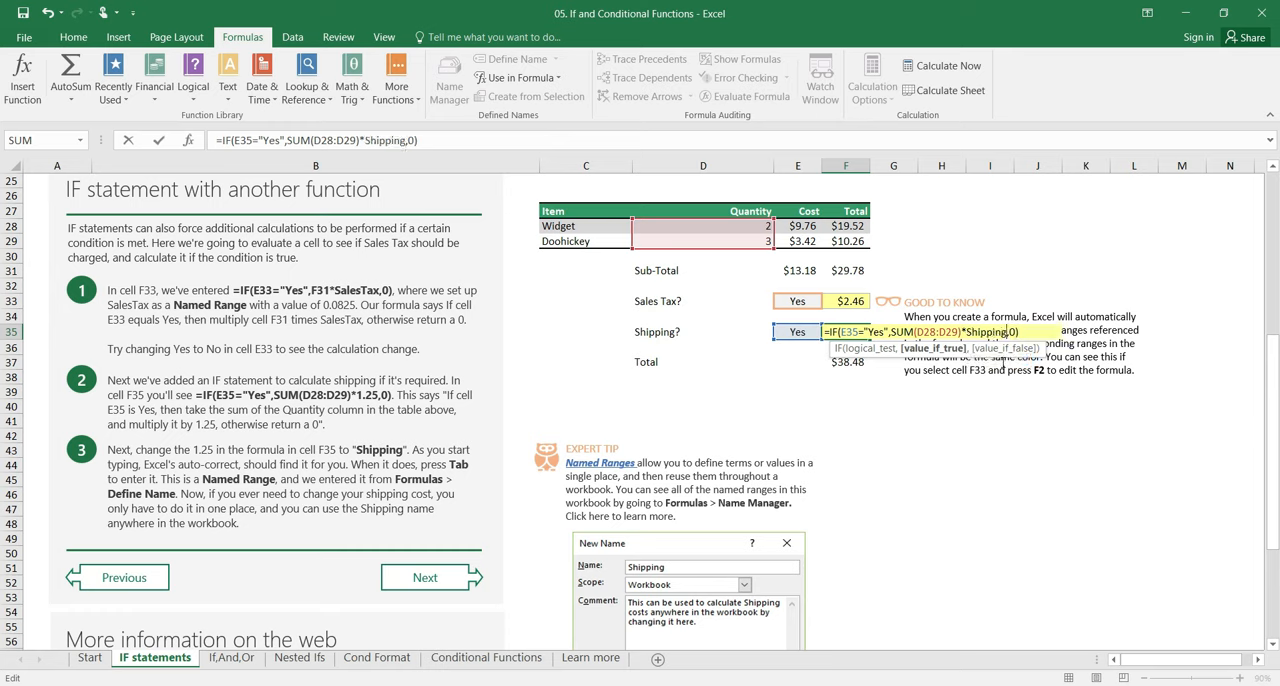
key(Return)
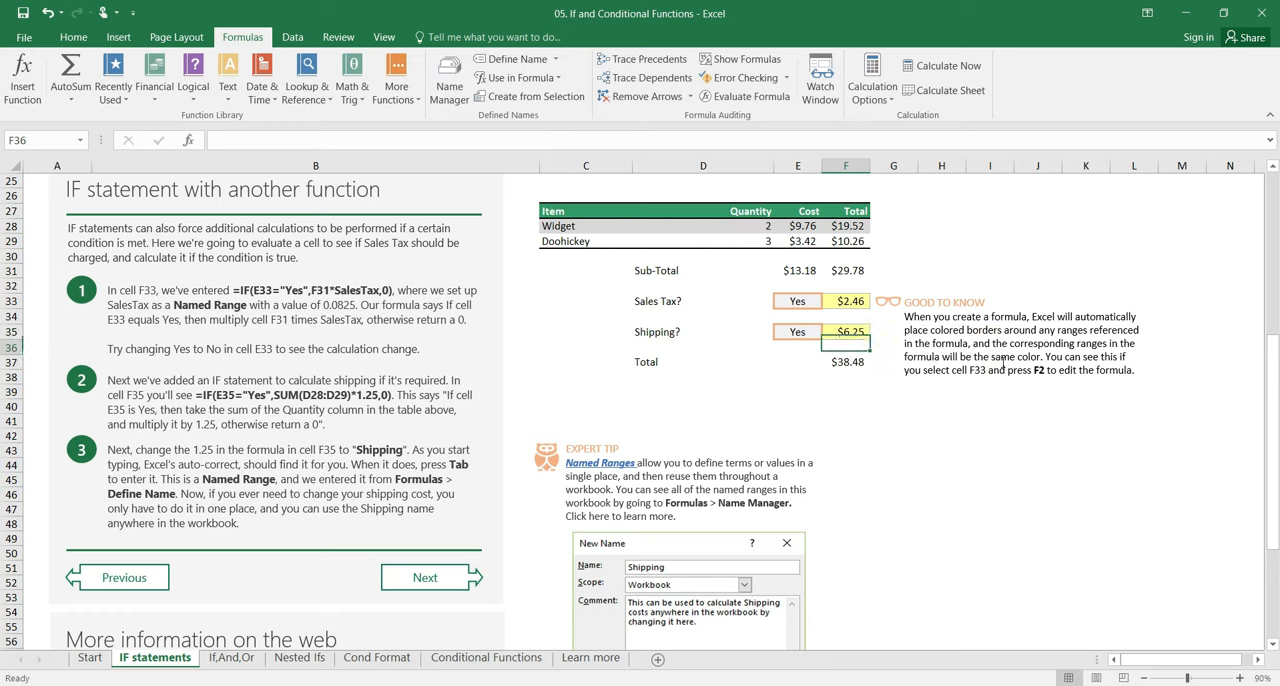
click(862, 331)
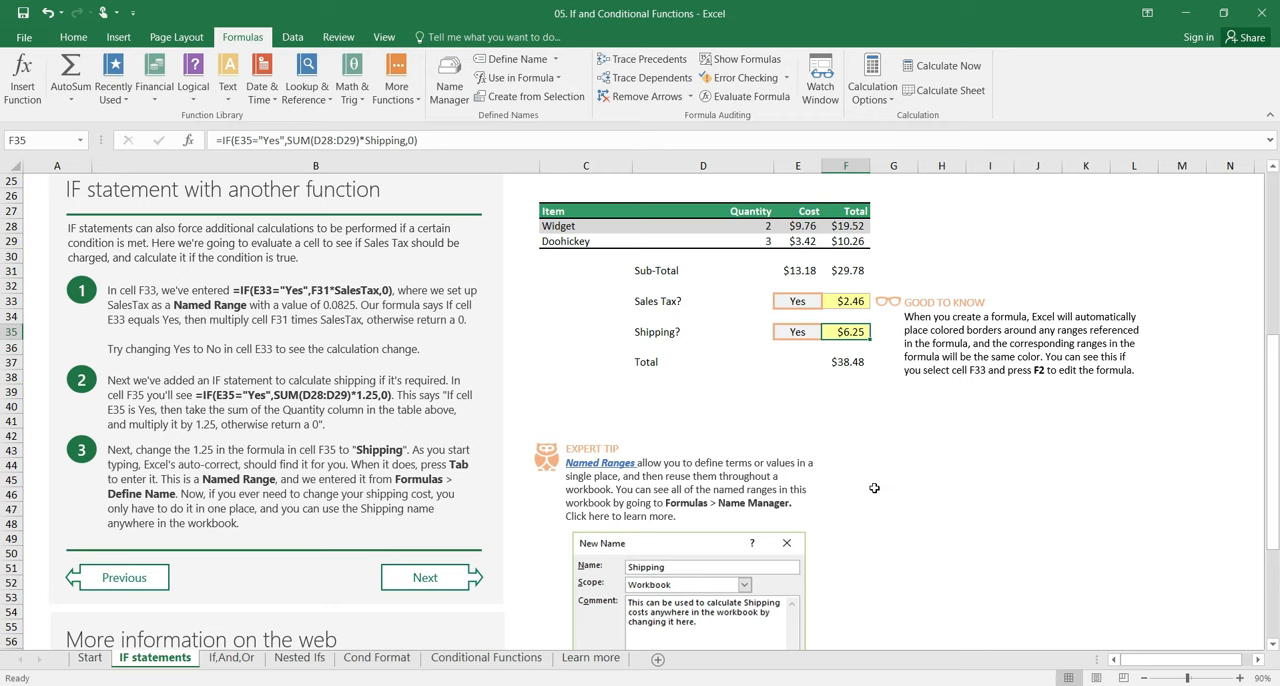
click(389, 140)
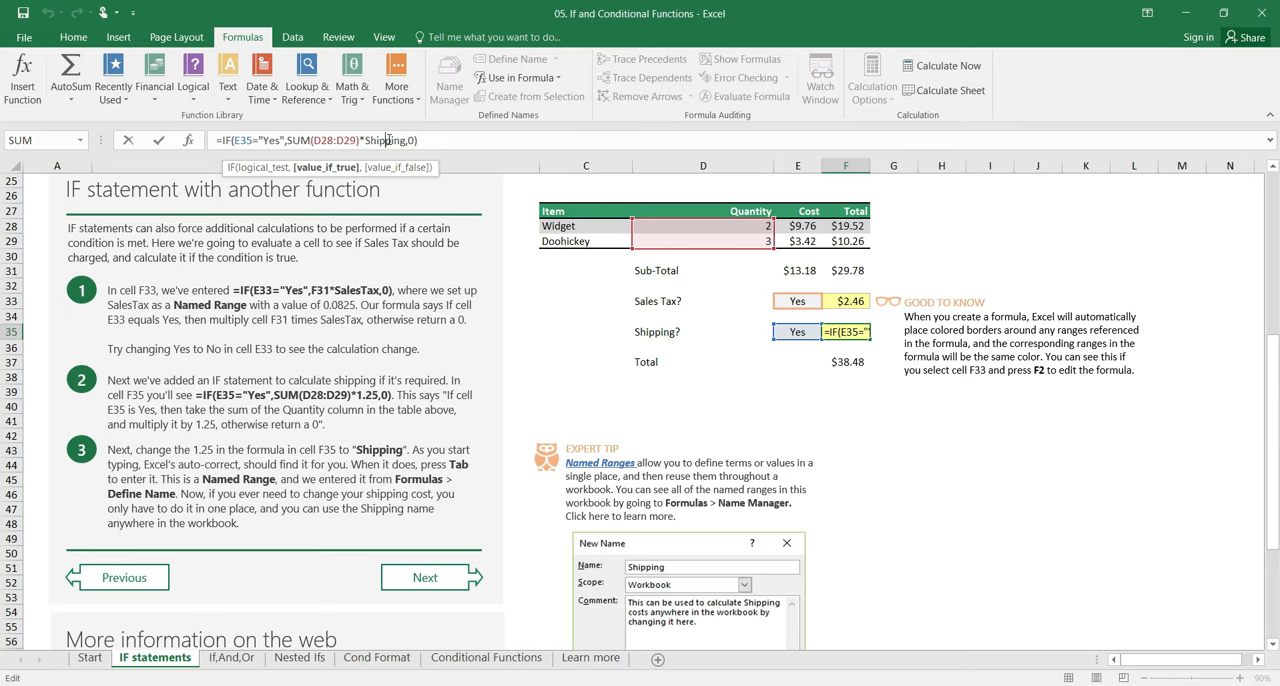
key(Return)
Step: On the If,And,Or sheet, enter =AND(D12>10,D12<60) in G18 to test the second score in the first table
key(ctrl+Page_Down)
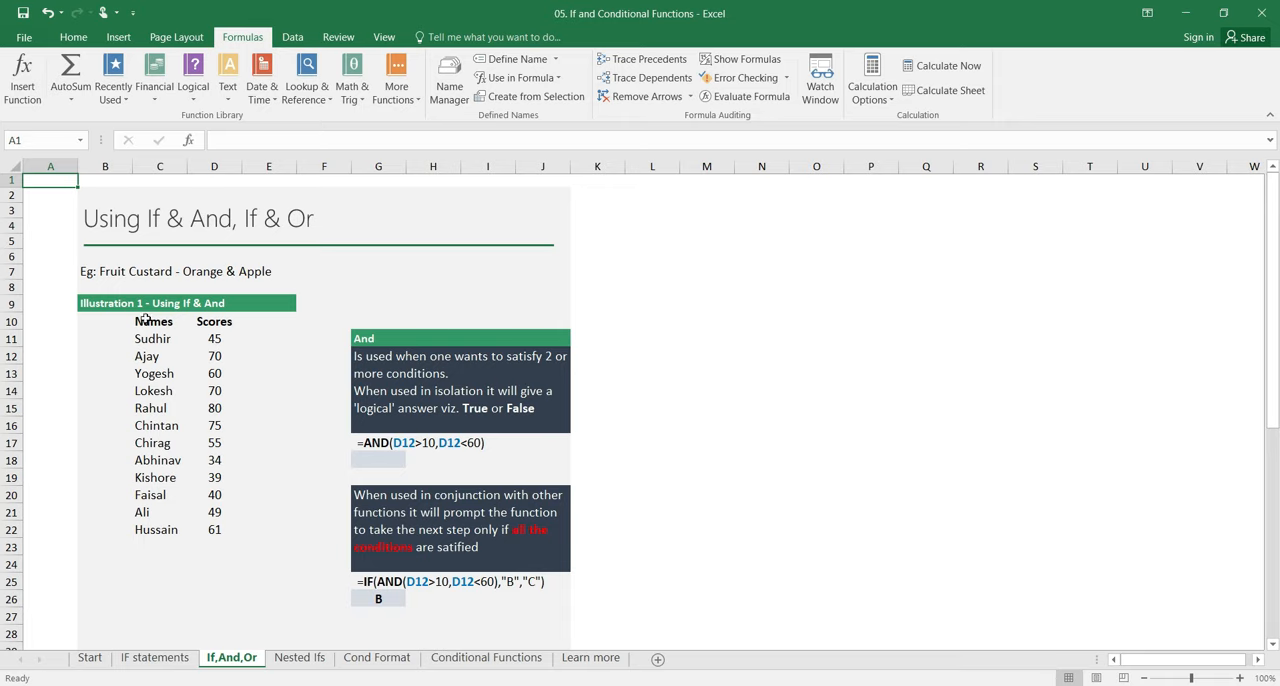
drag(150, 321, 215, 532)
click(378, 458)
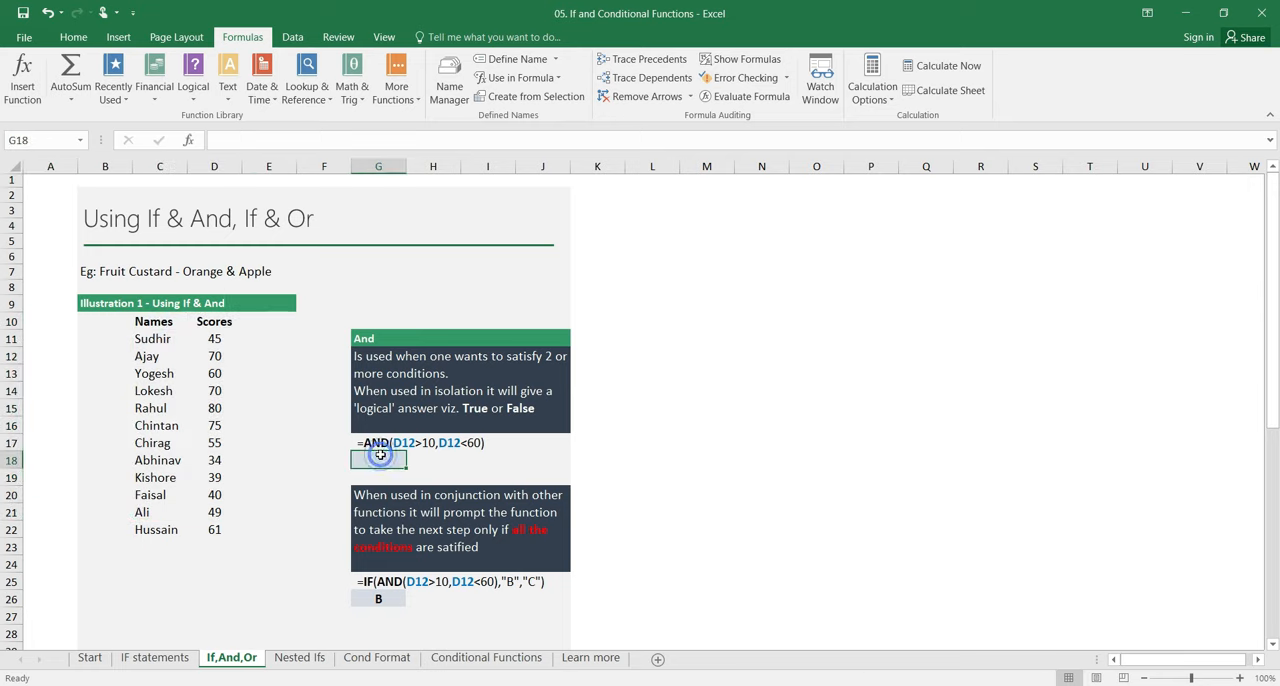
text(=)
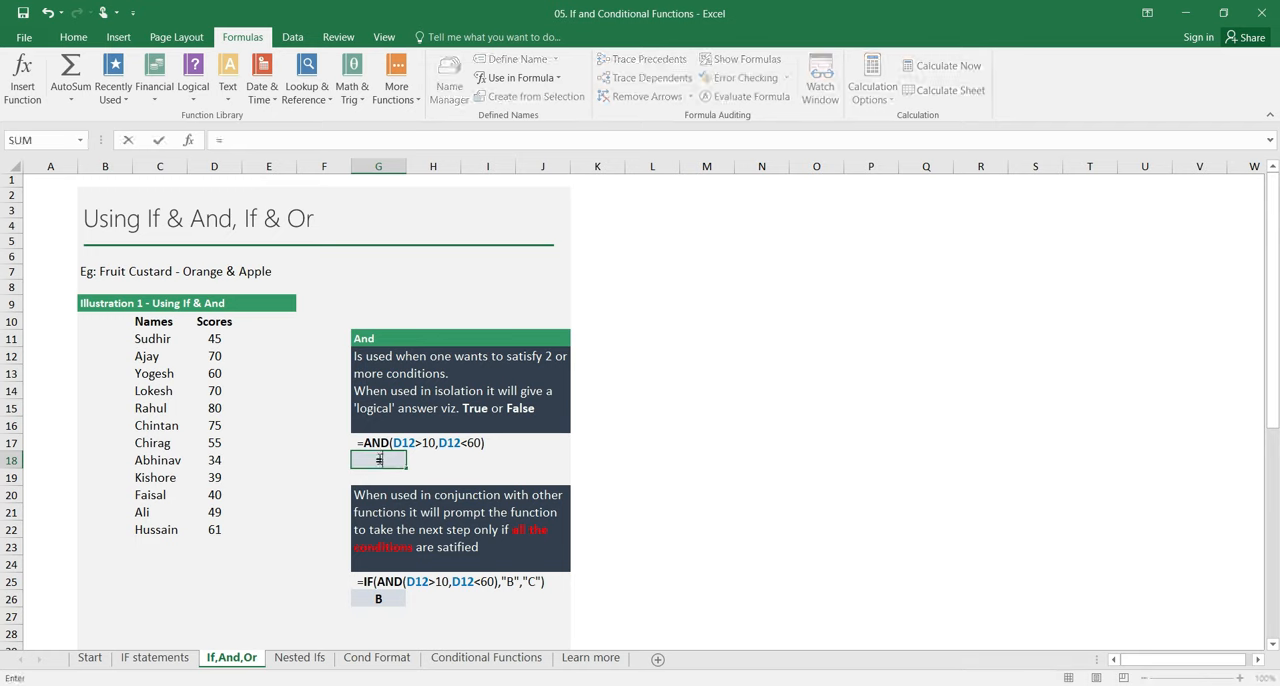
text(and)
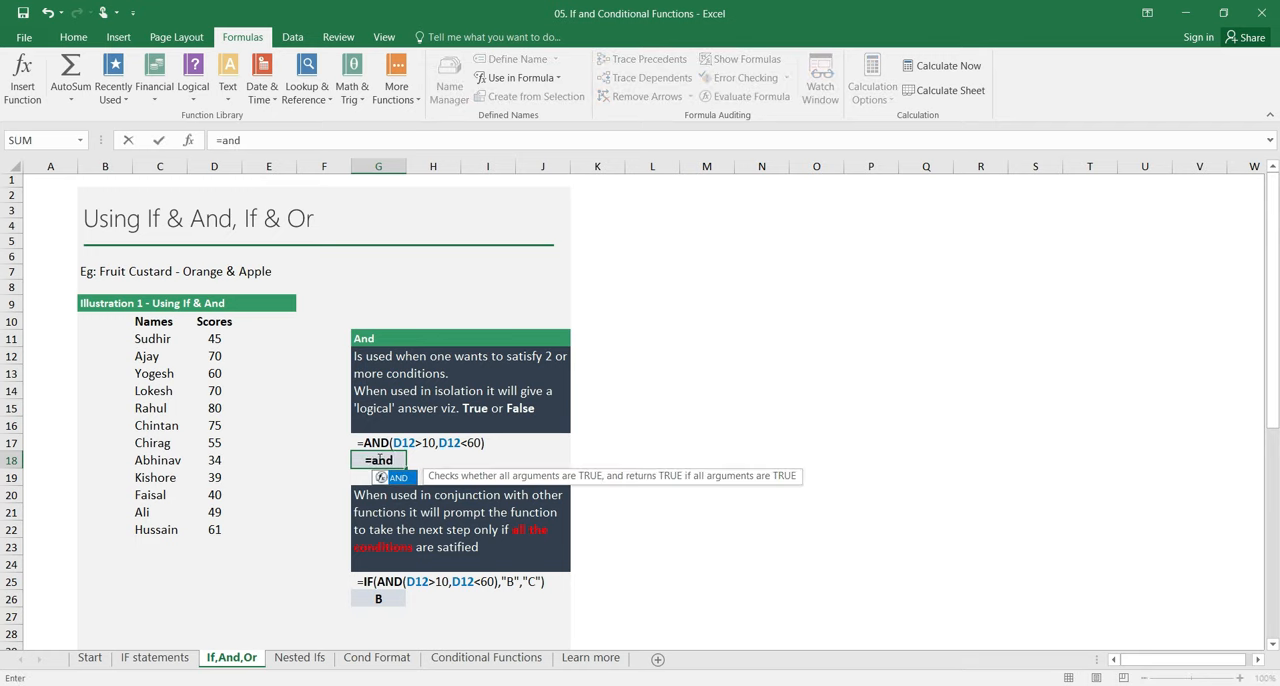
text(()
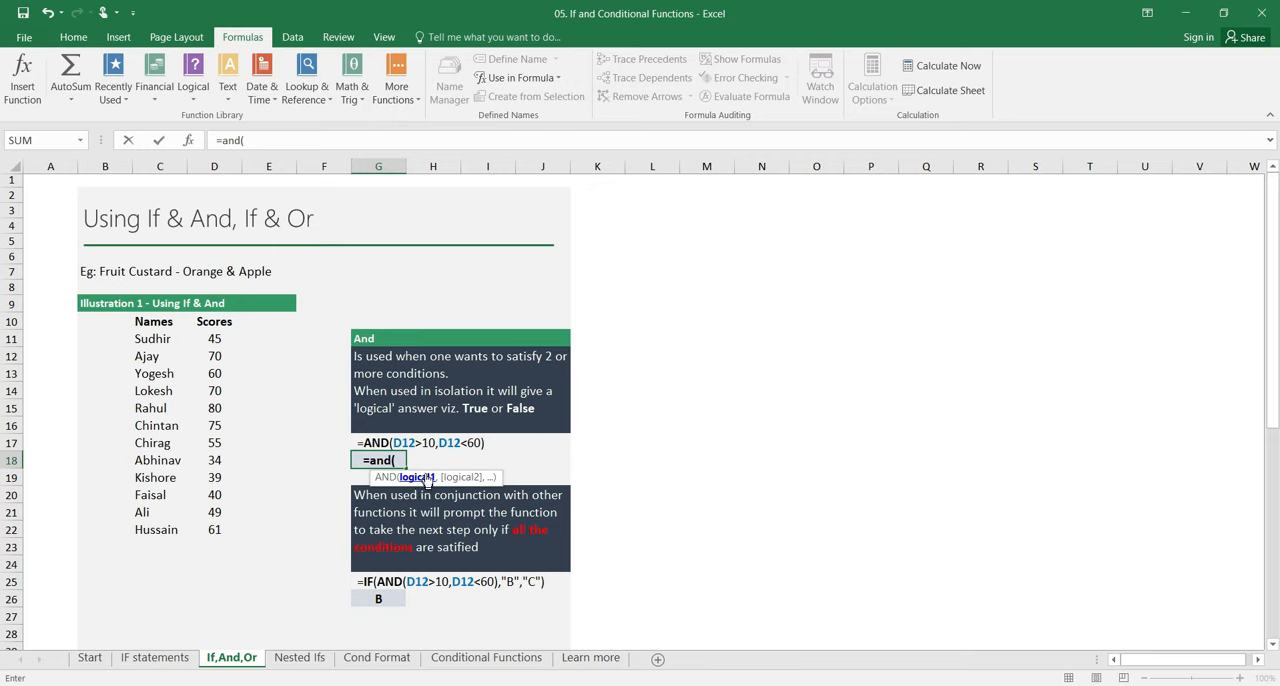
click(214, 356)
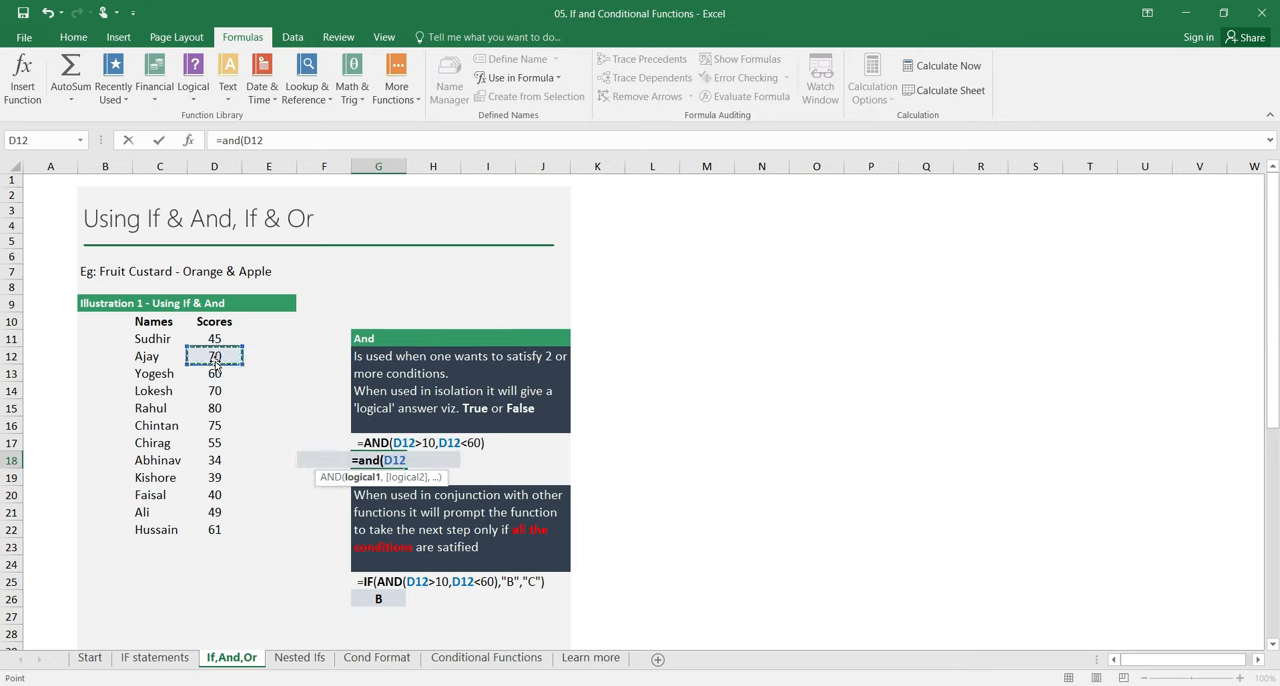
text(>)
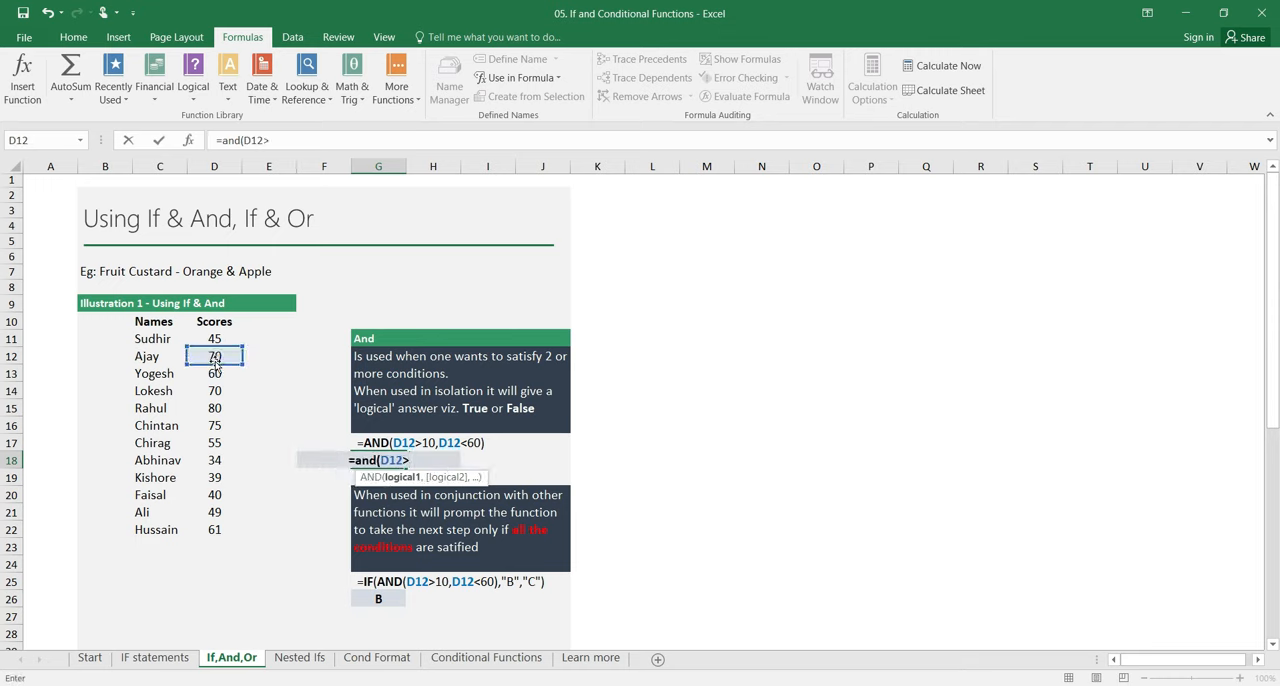
text(10)
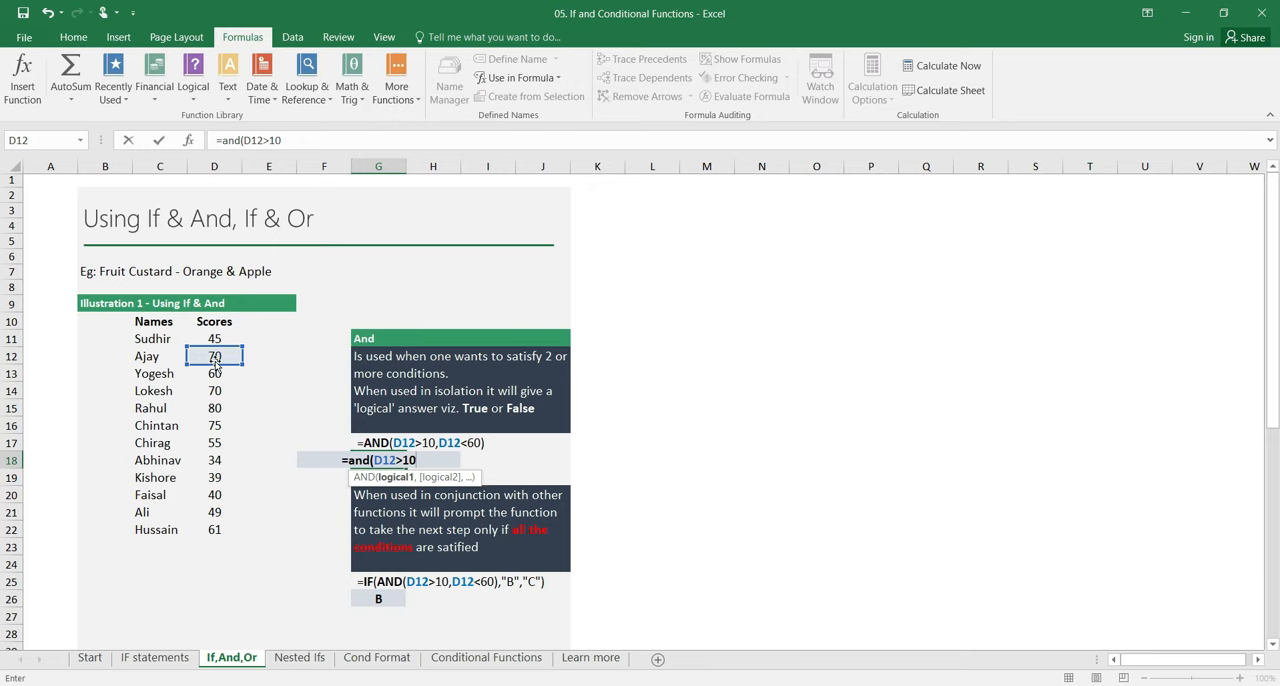
text(,)
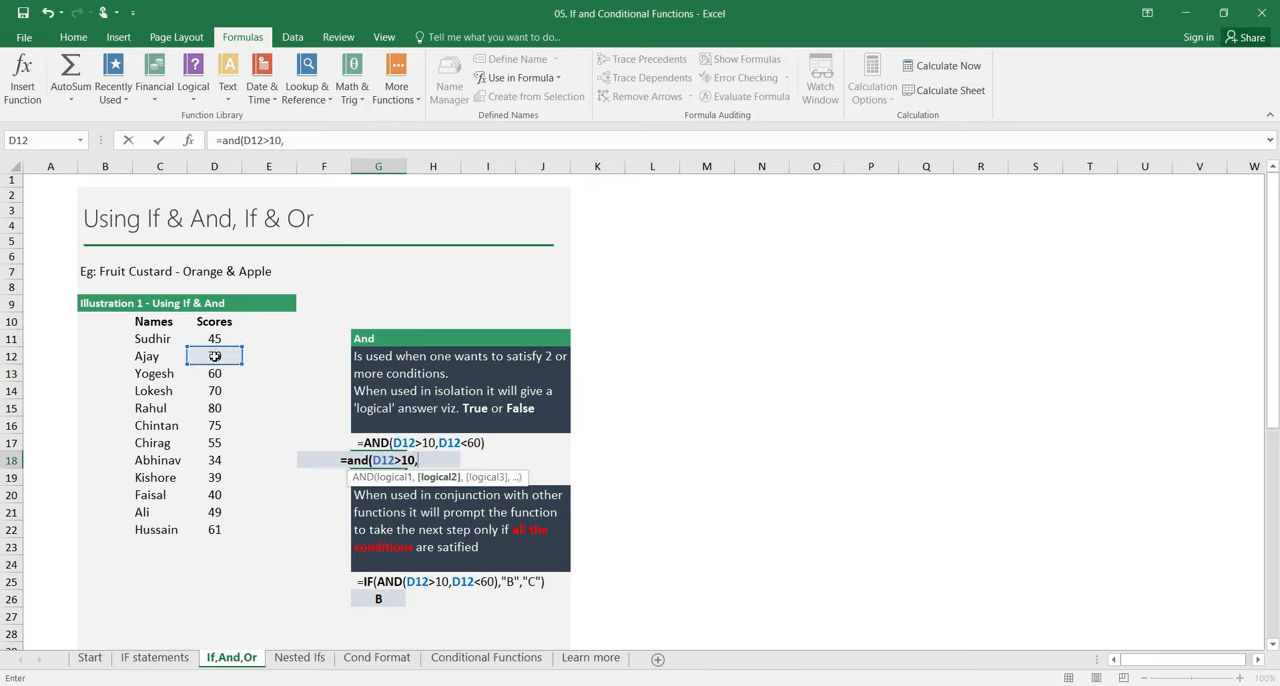
click(214, 356)
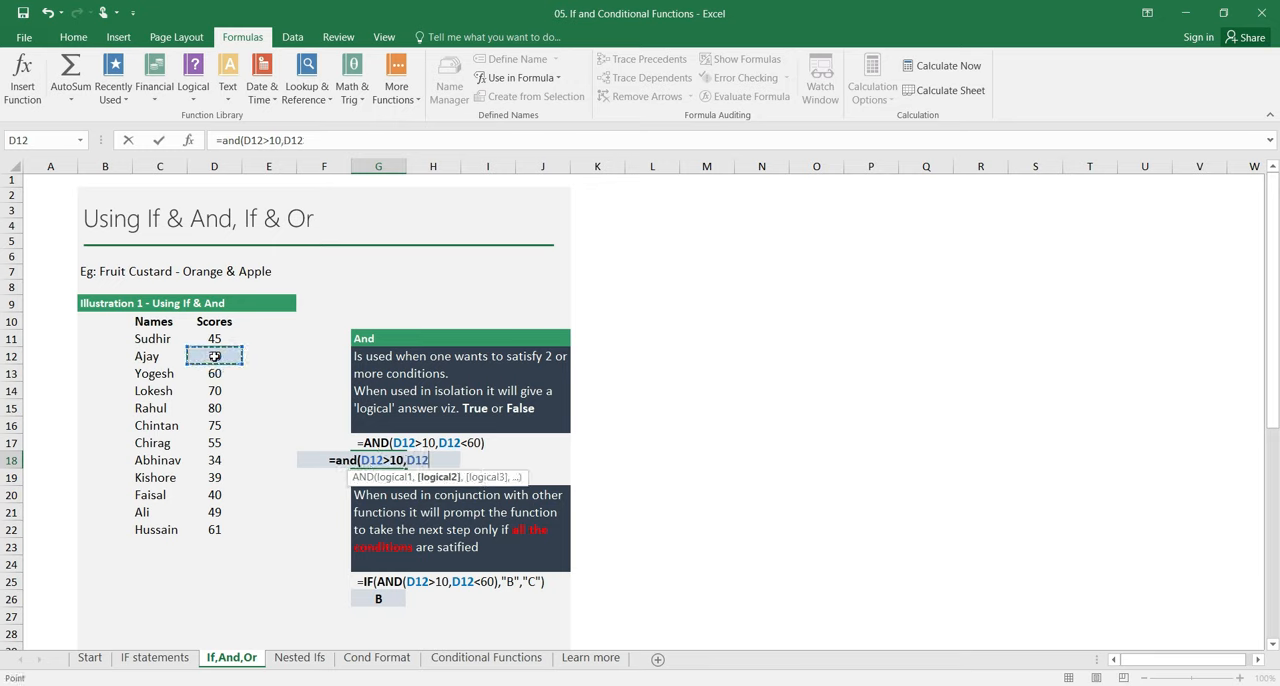
text(<60))
key(Return)
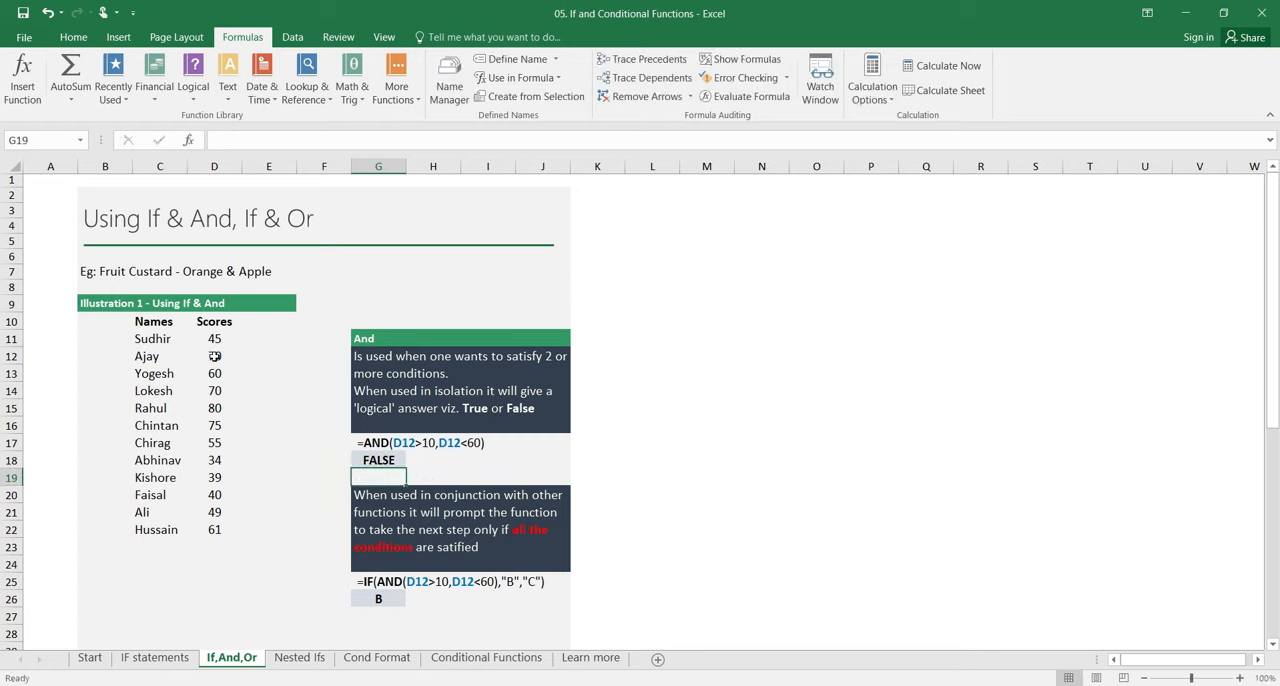
key(Up)
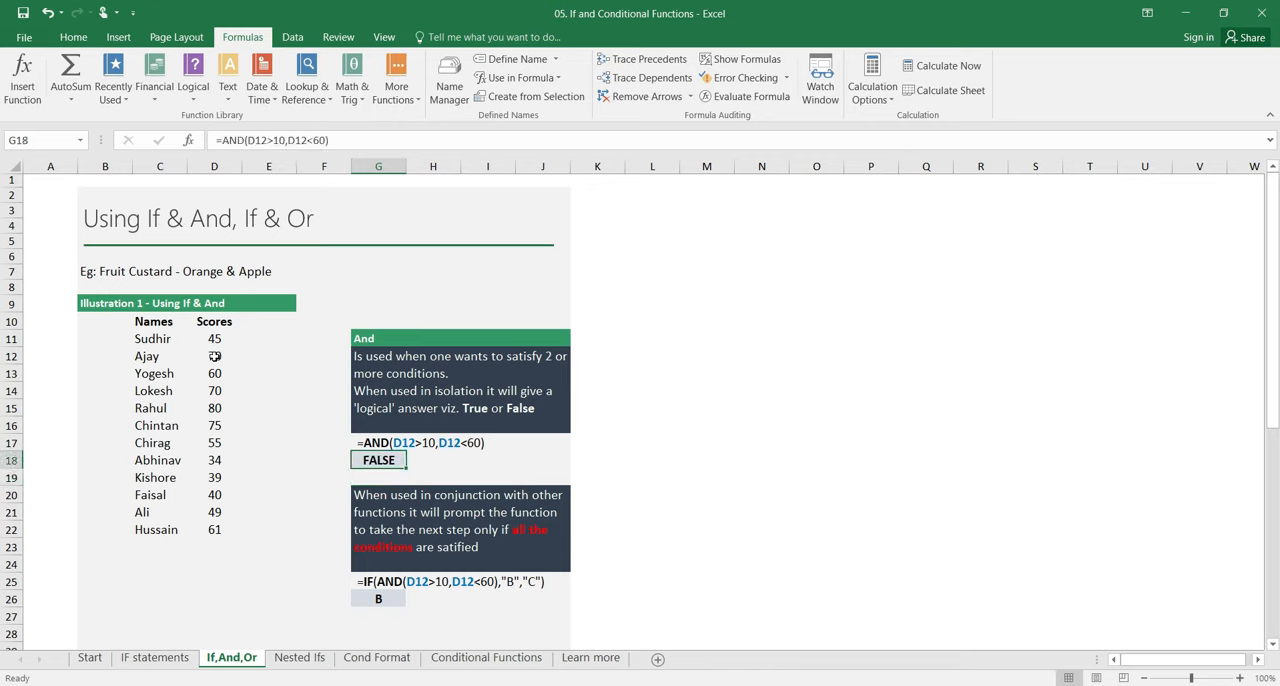
Step: Change the score in D12 to 55 and check the AND formula in G18 against it
click(214, 356)
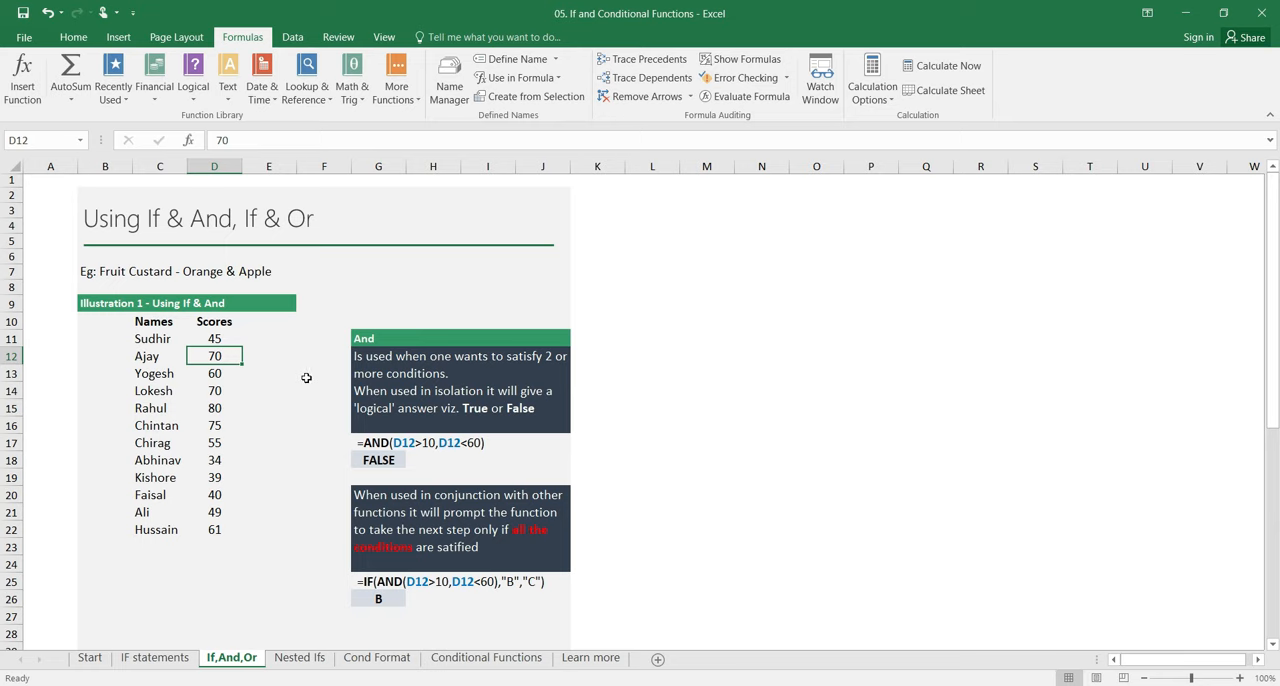
text(55)
key(Return)
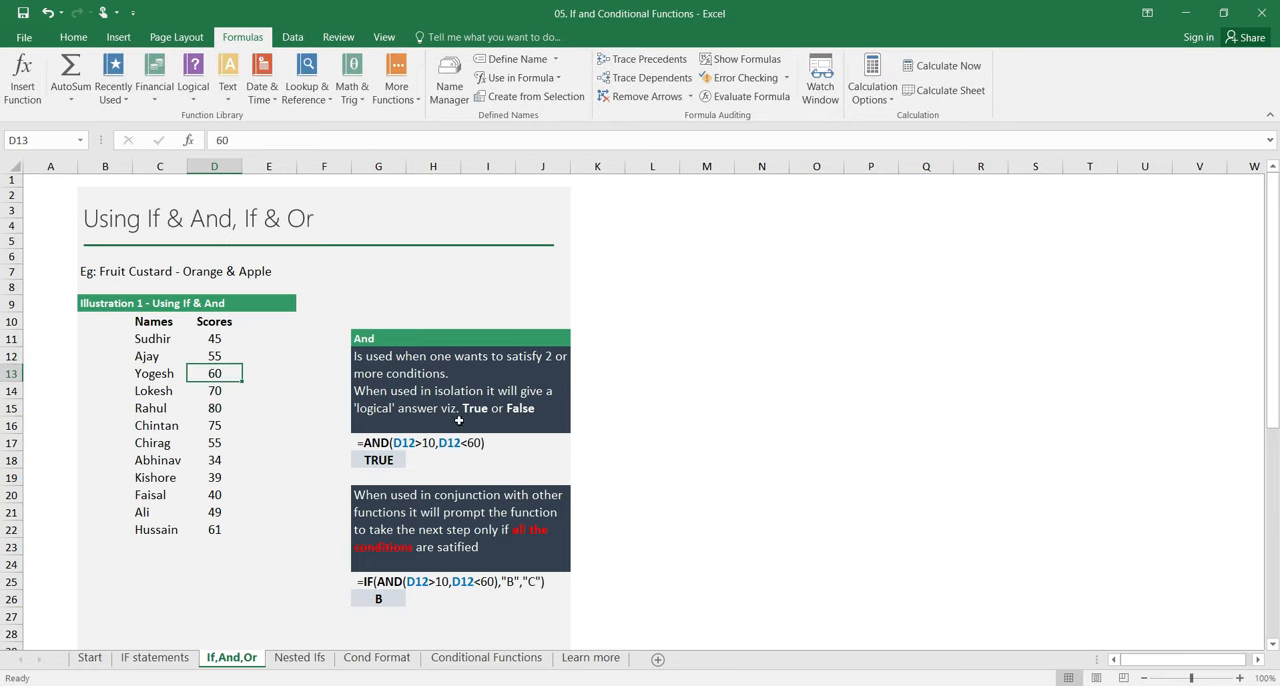
click(397, 459)
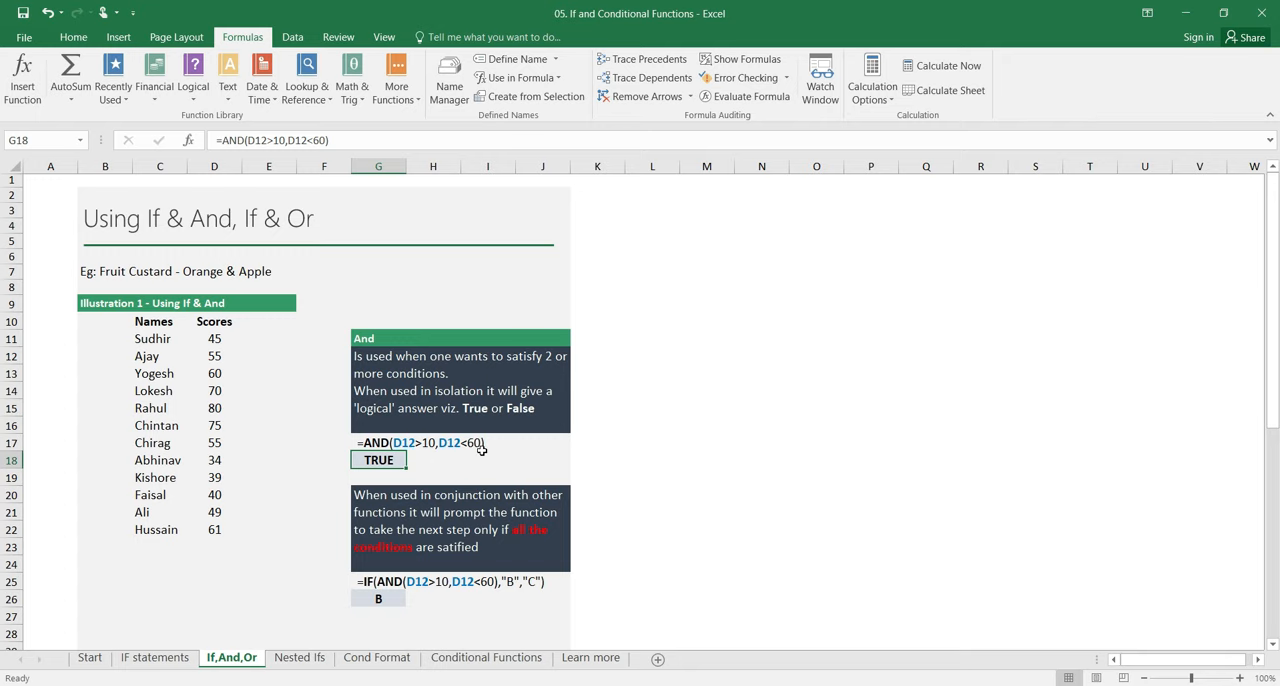
Step: Examine the combined IF and AND formula in G26, highlighting its whole text
scroll(481, 450, down, 1)
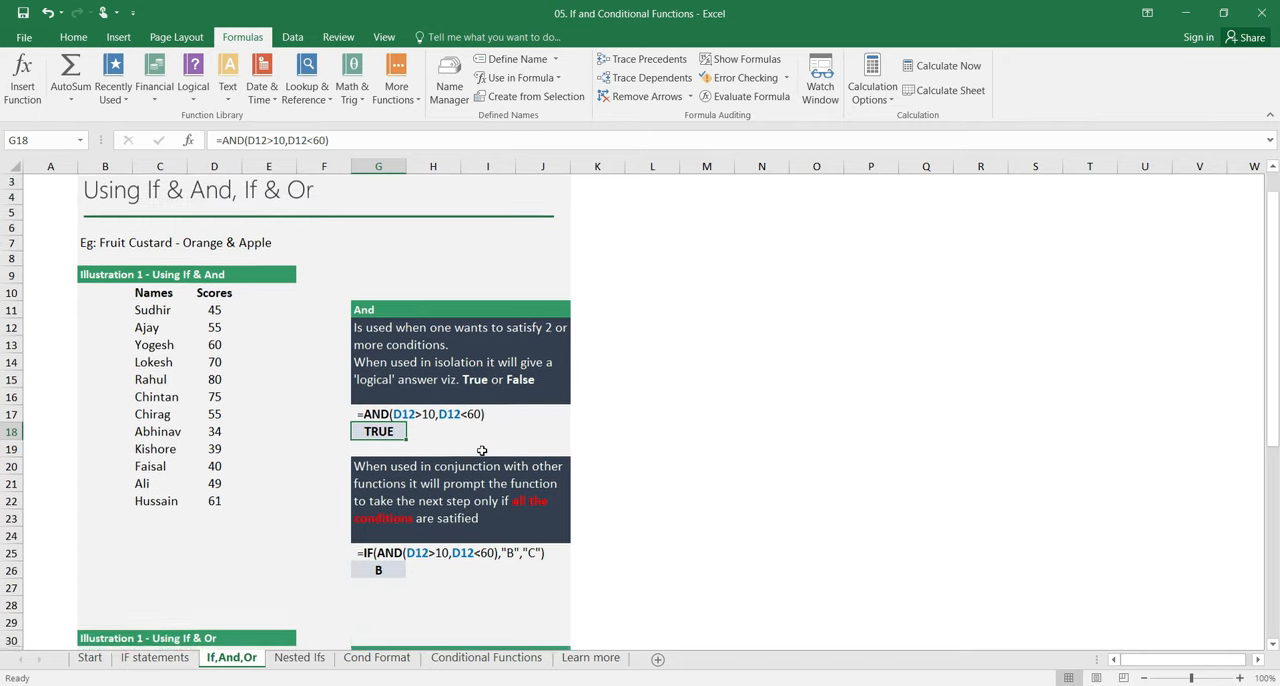
click(388, 556)
double_click(397, 558)
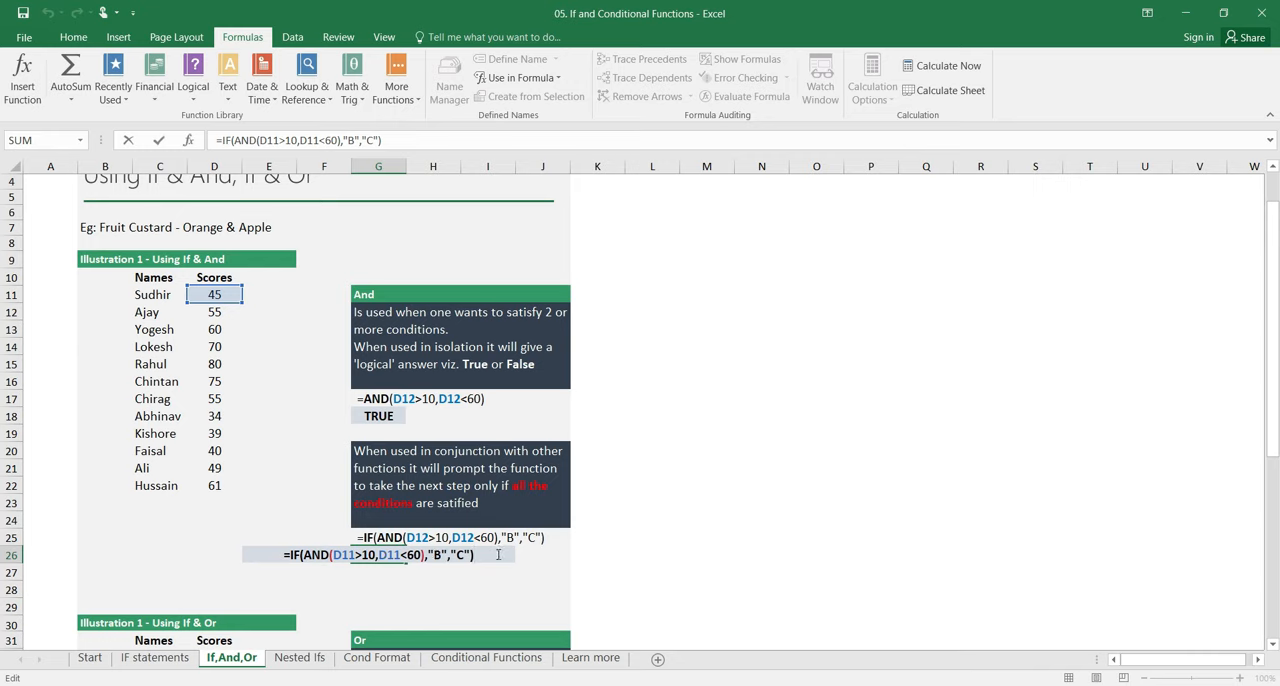
drag(474, 562, 271, 555)
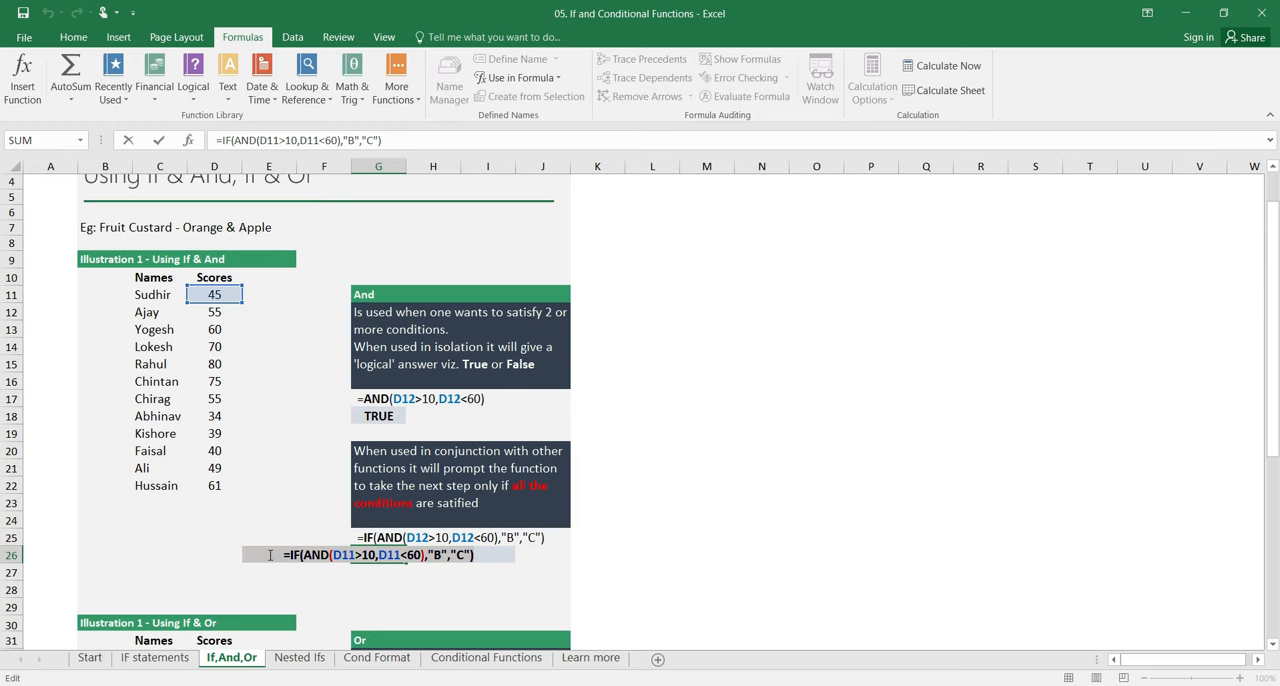
Step: Examine the OR formula in G38, highlighting its name condition and its D32>46 condition, and leave the formula as it is
scroll(270, 555, down, 6)
click(393, 459)
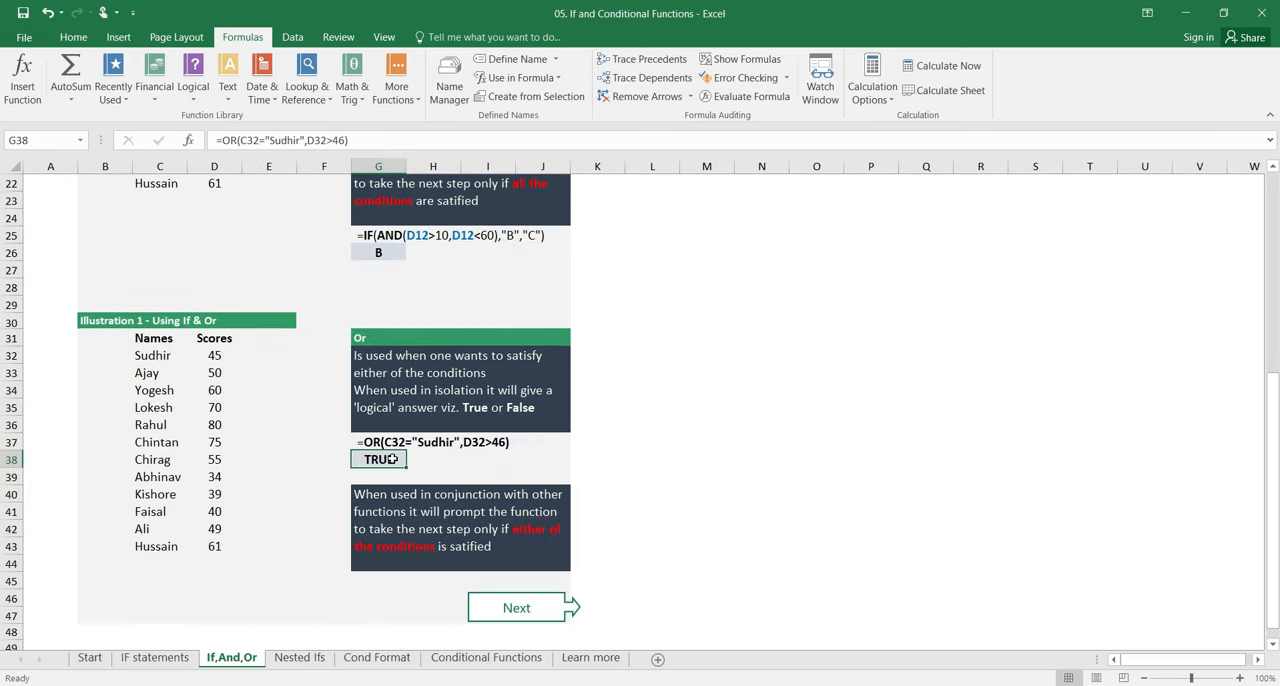
double_click(393, 459)
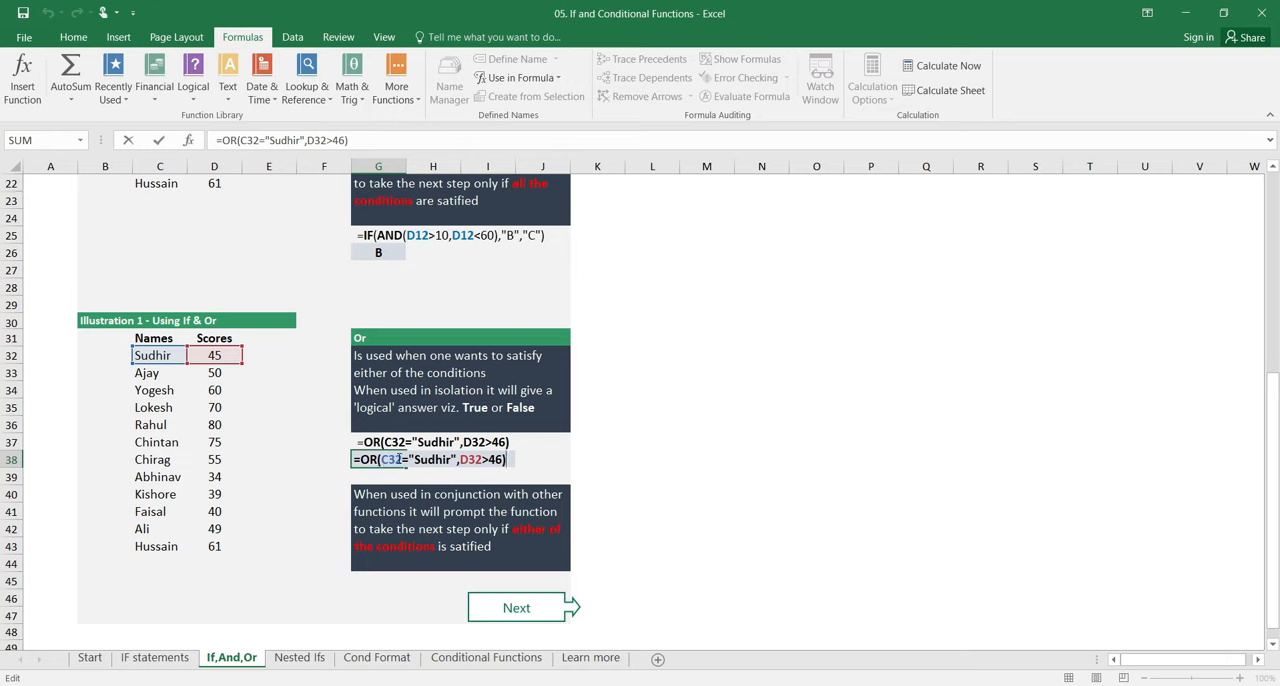
drag(384, 459, 458, 462)
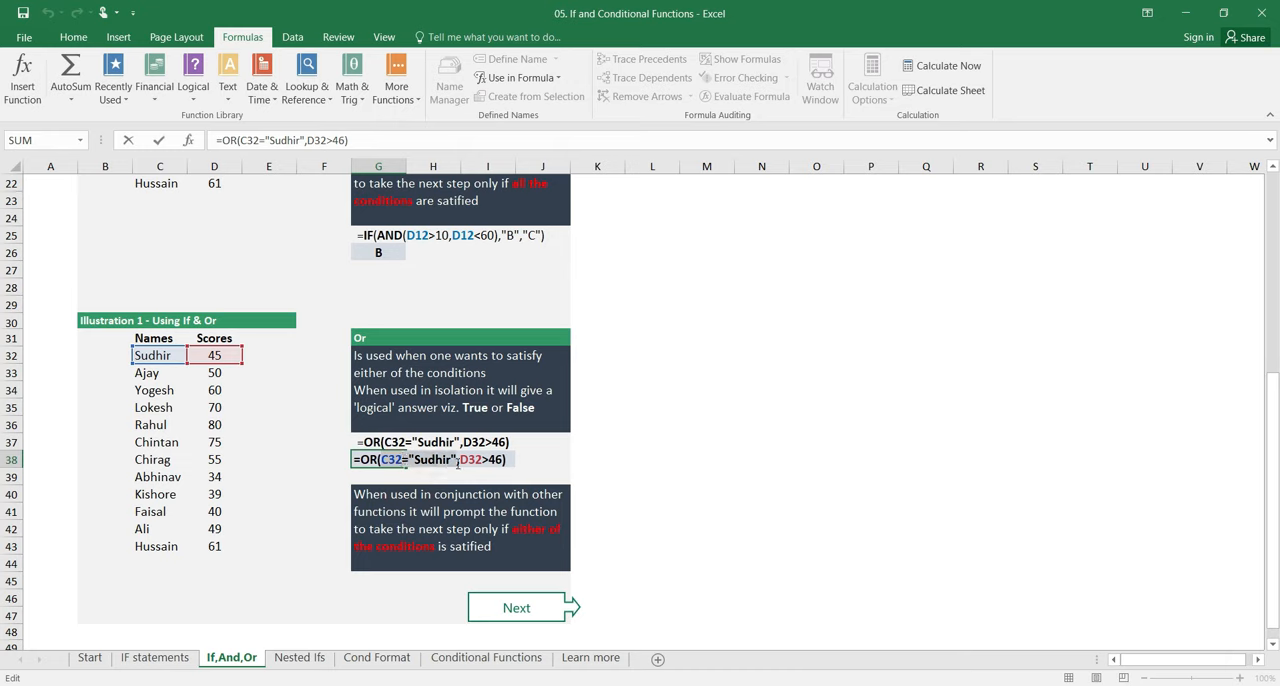
drag(458, 463, 456, 463)
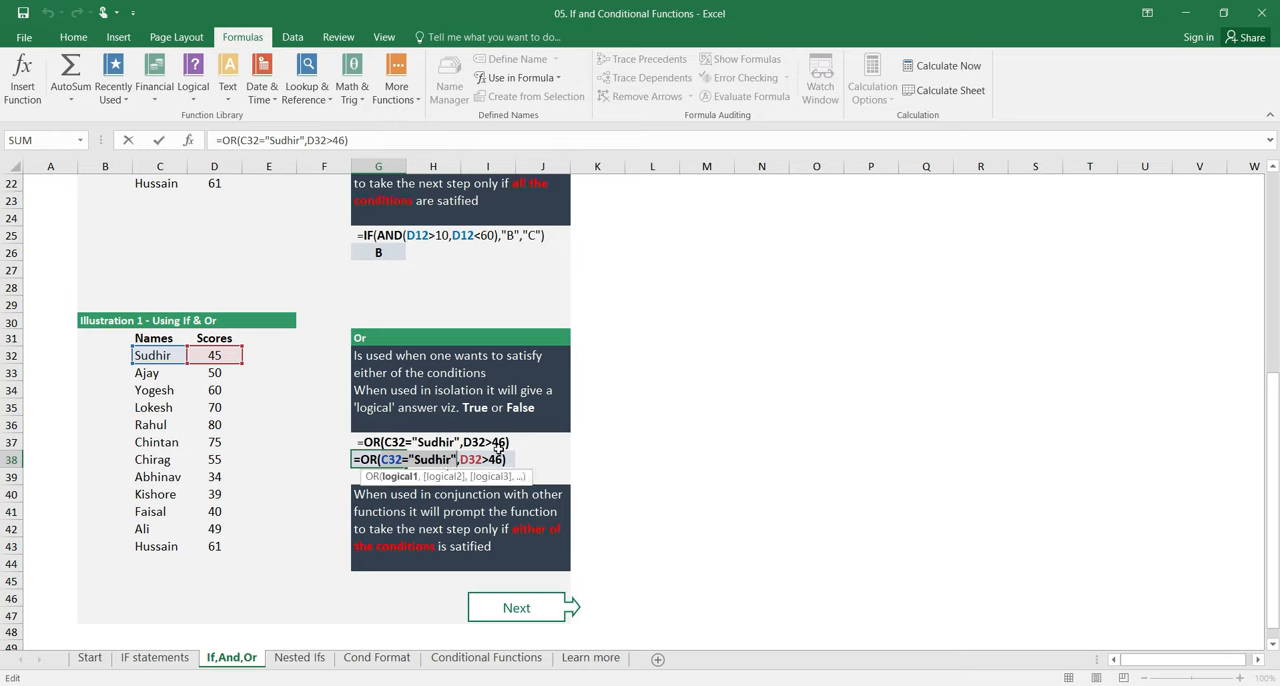
click(447, 461)
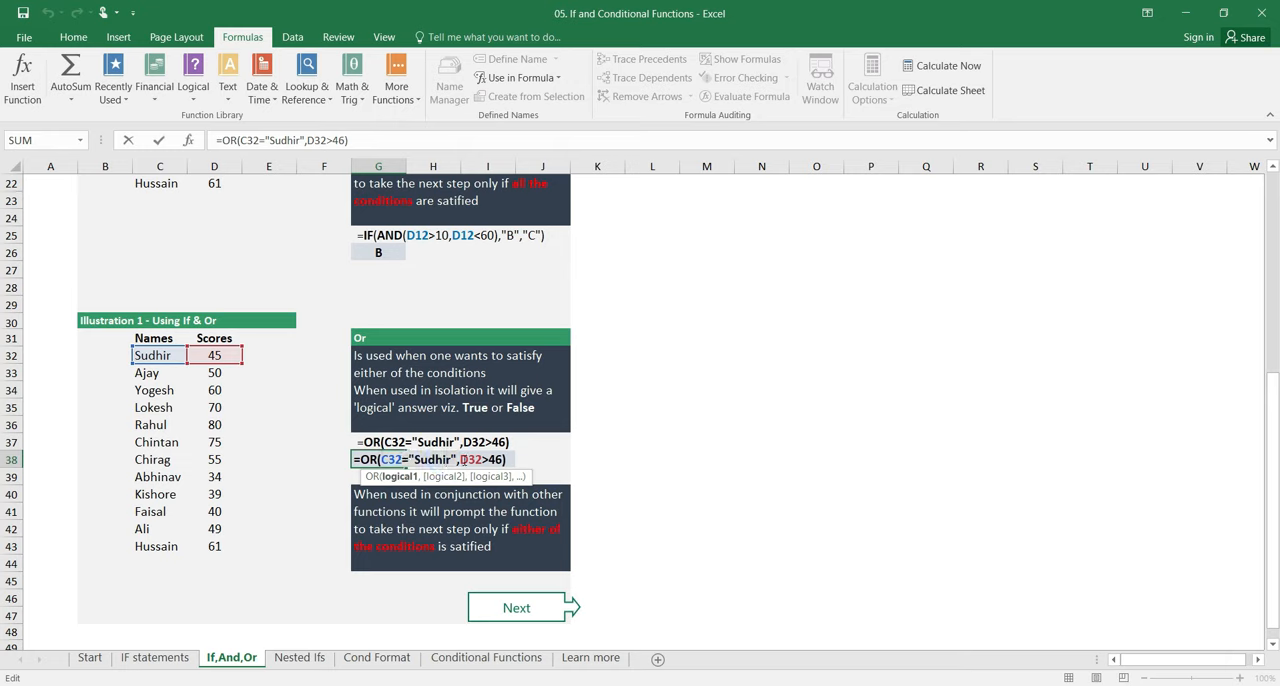
drag(457, 461, 382, 460)
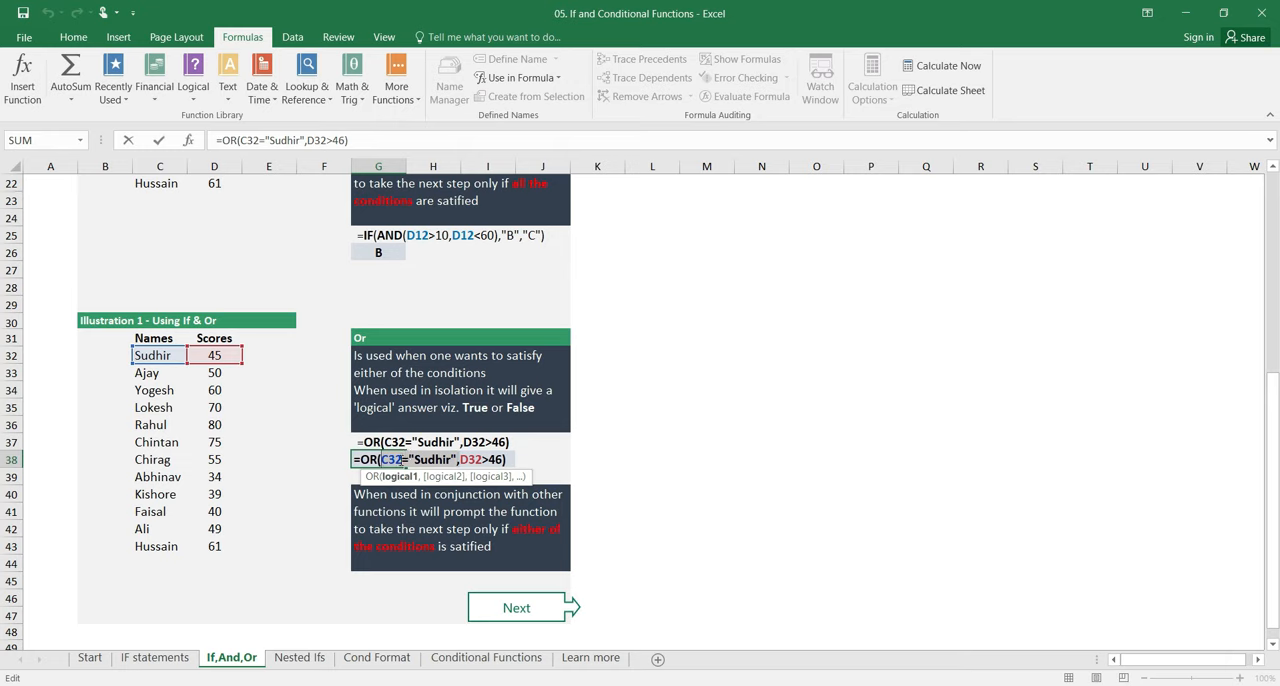
click(463, 459)
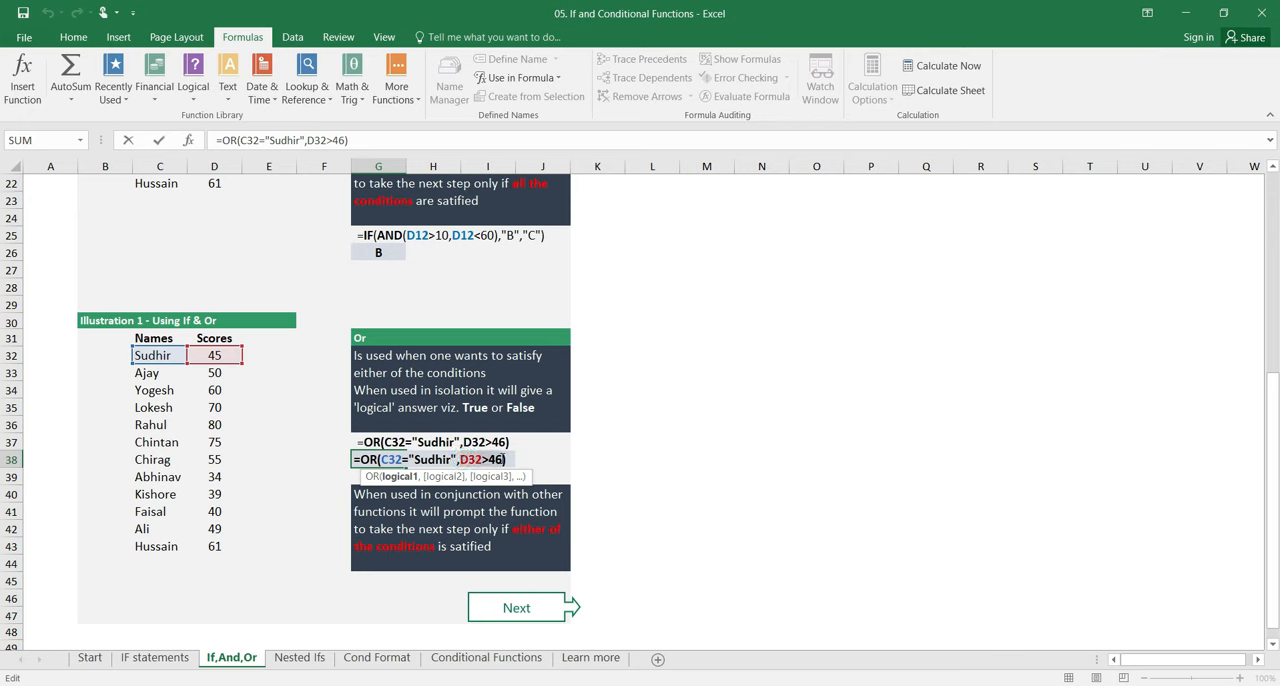
drag(503, 459, 504, 459)
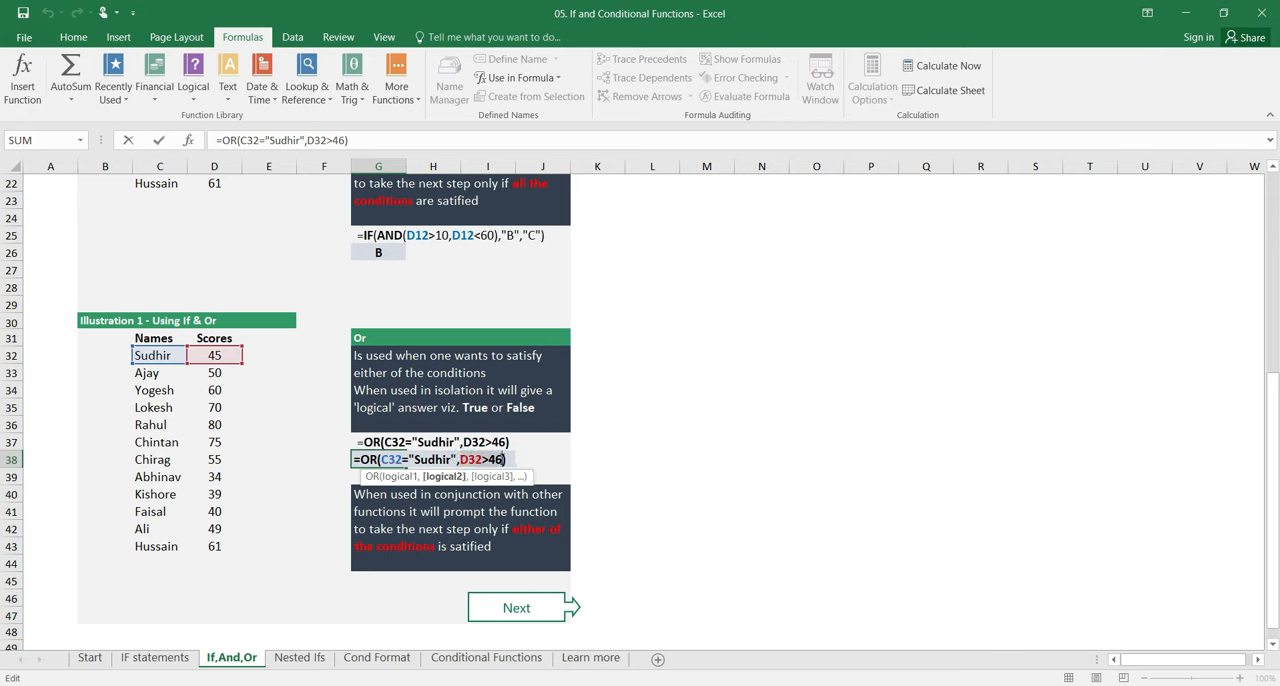
click(520, 459)
key(Escape)
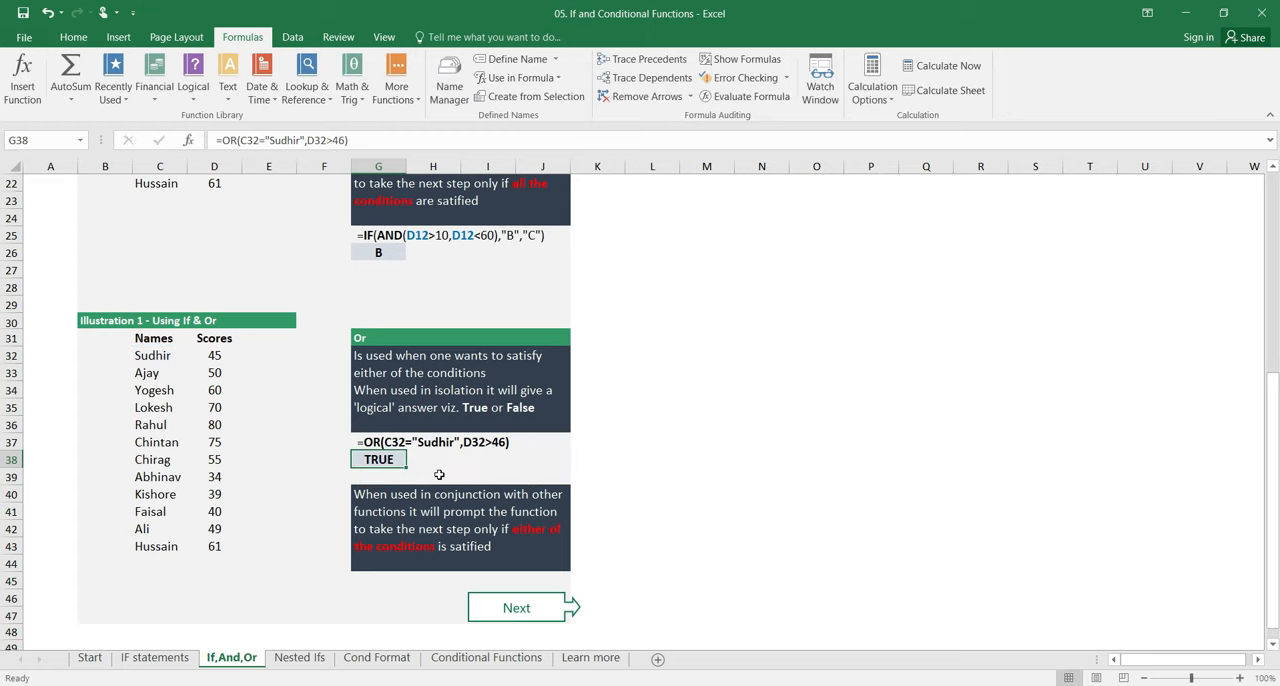
key(F2)
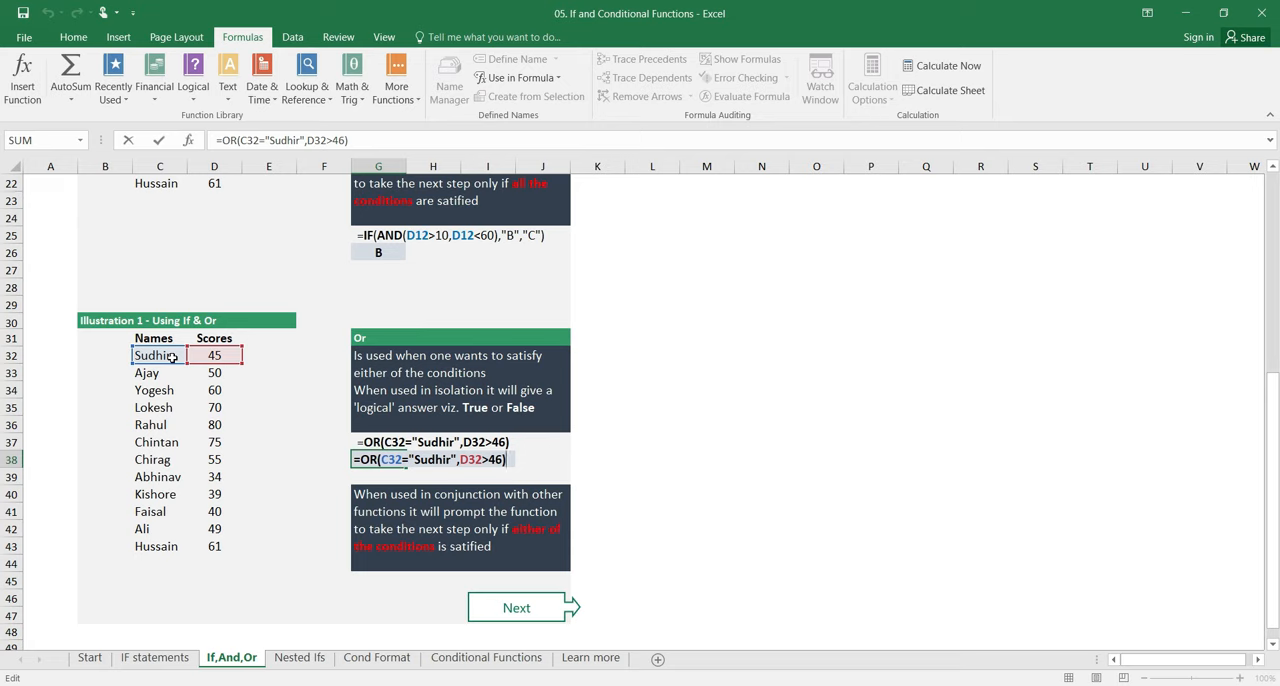
key(Return)
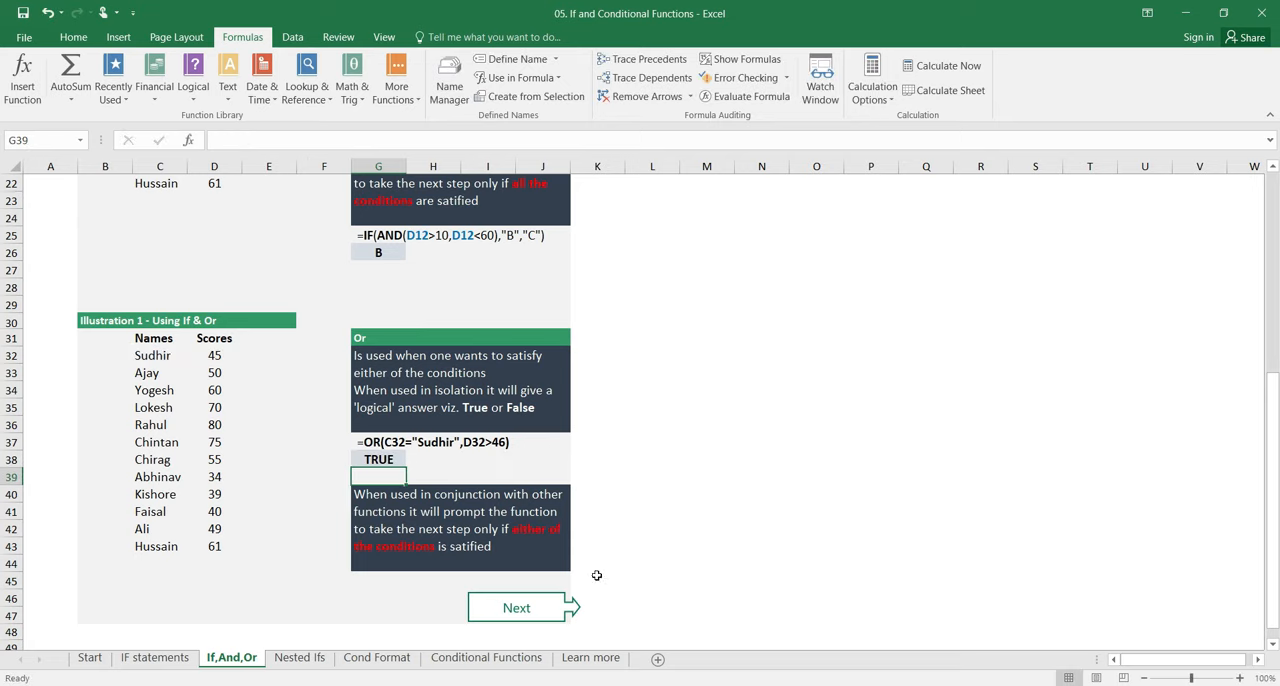
Step: Go to the Nested Ifs sheet and examine the score range that belongs to each grade A, B and C
click(543, 598)
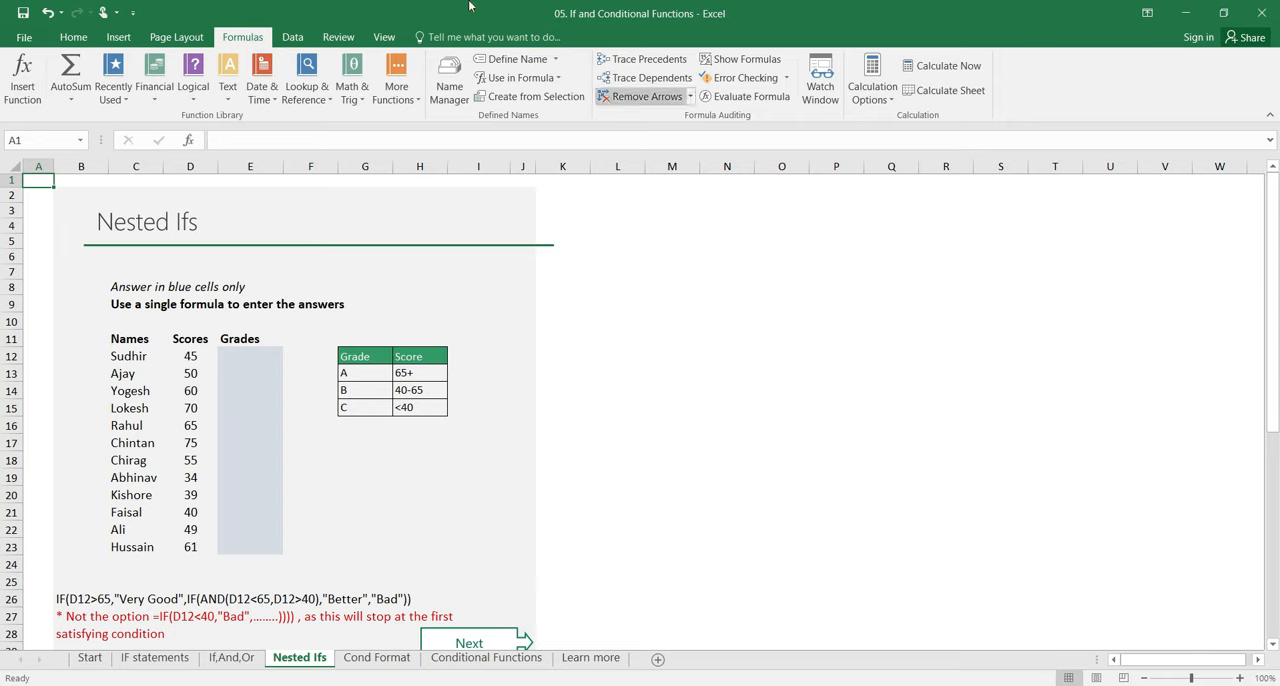
click(424, 370)
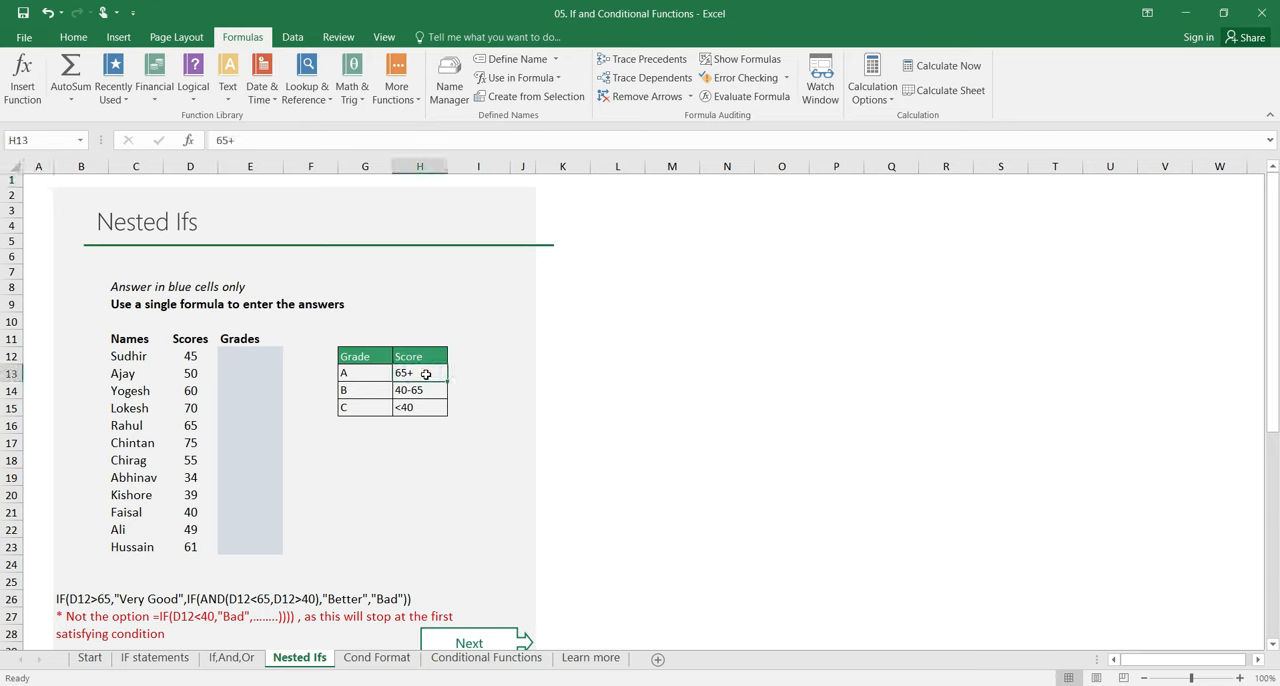
click(362, 372)
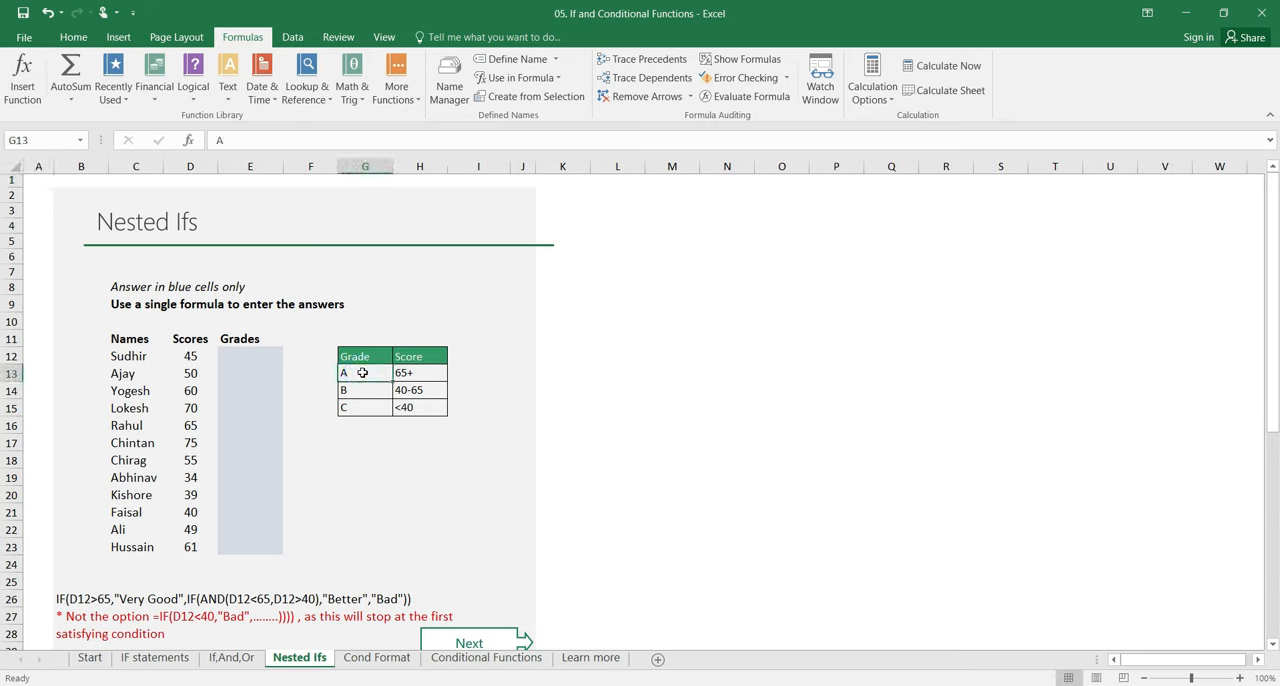
click(423, 392)
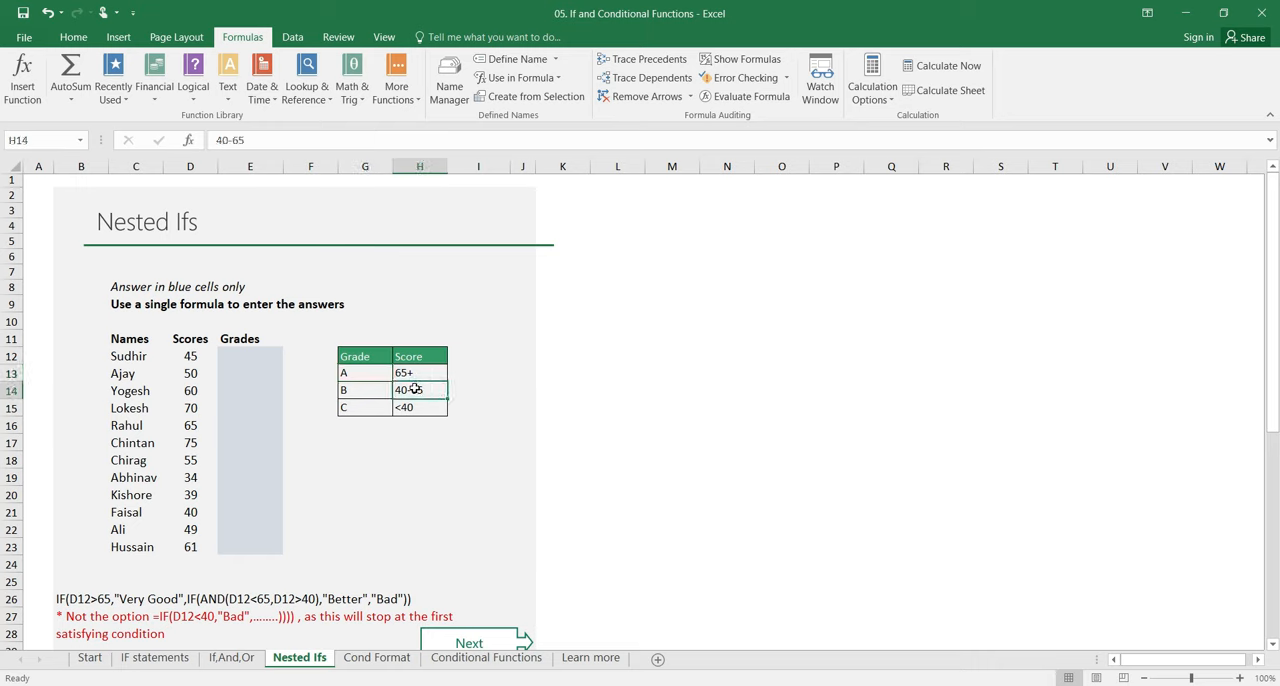
click(359, 389)
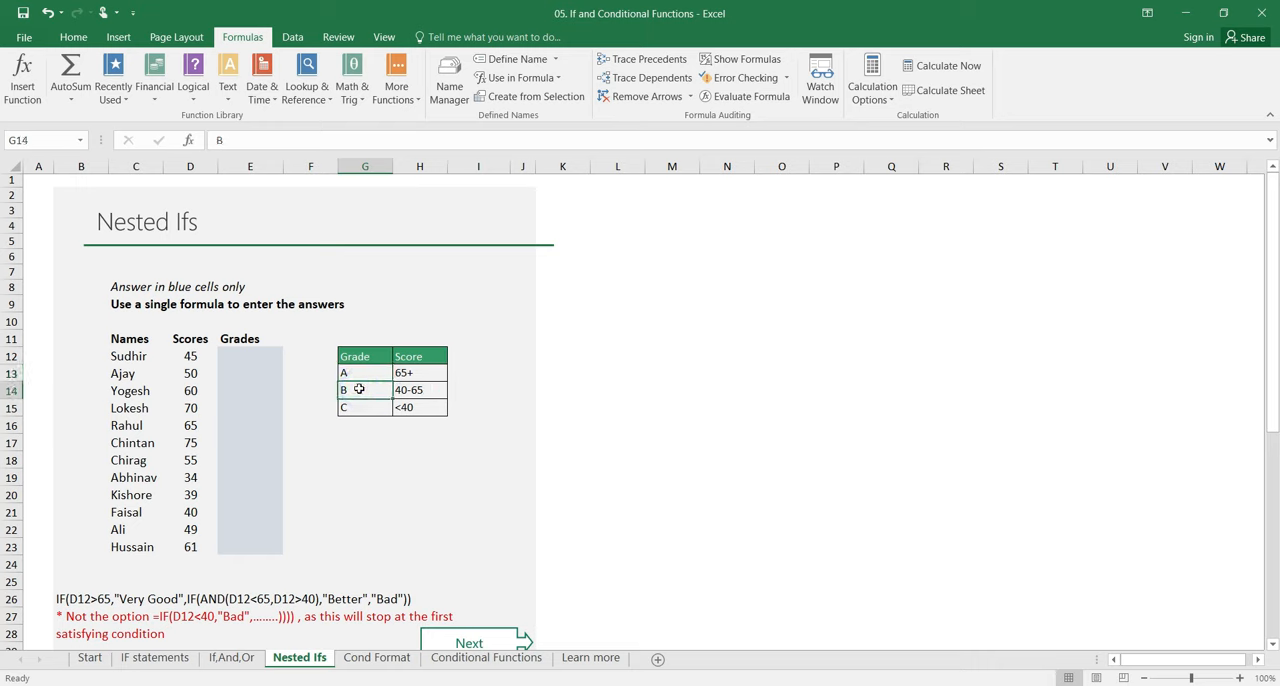
click(428, 407)
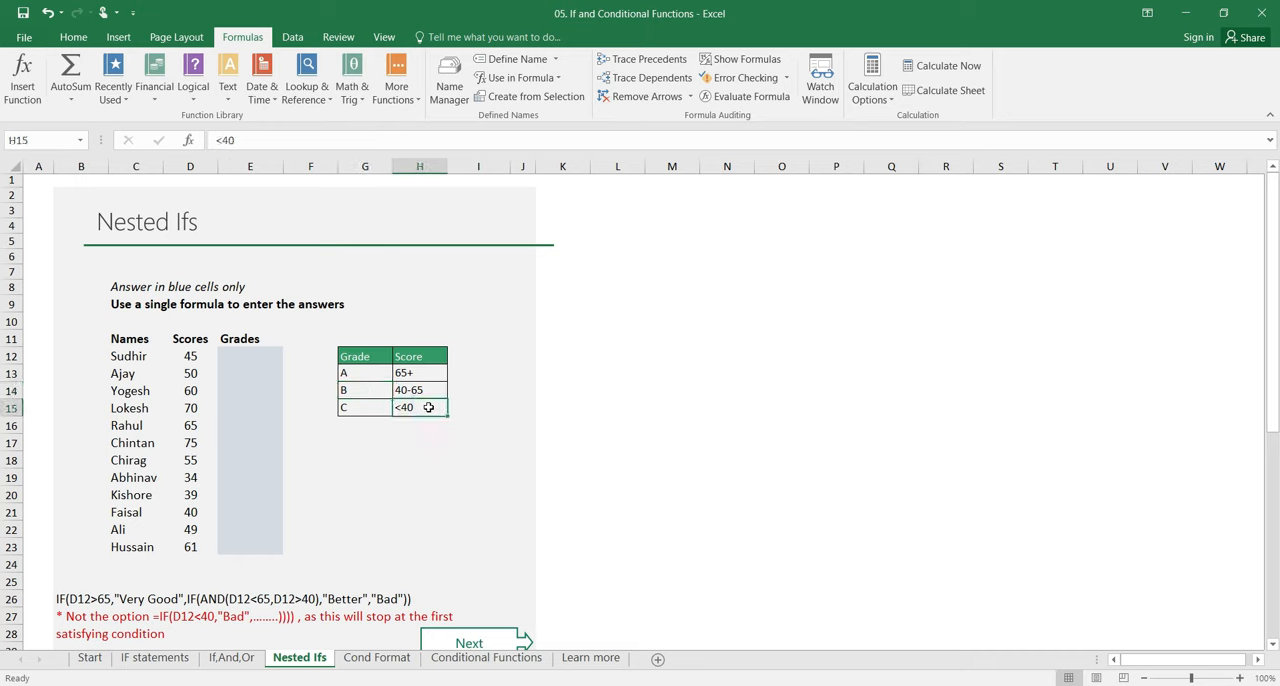
click(370, 406)
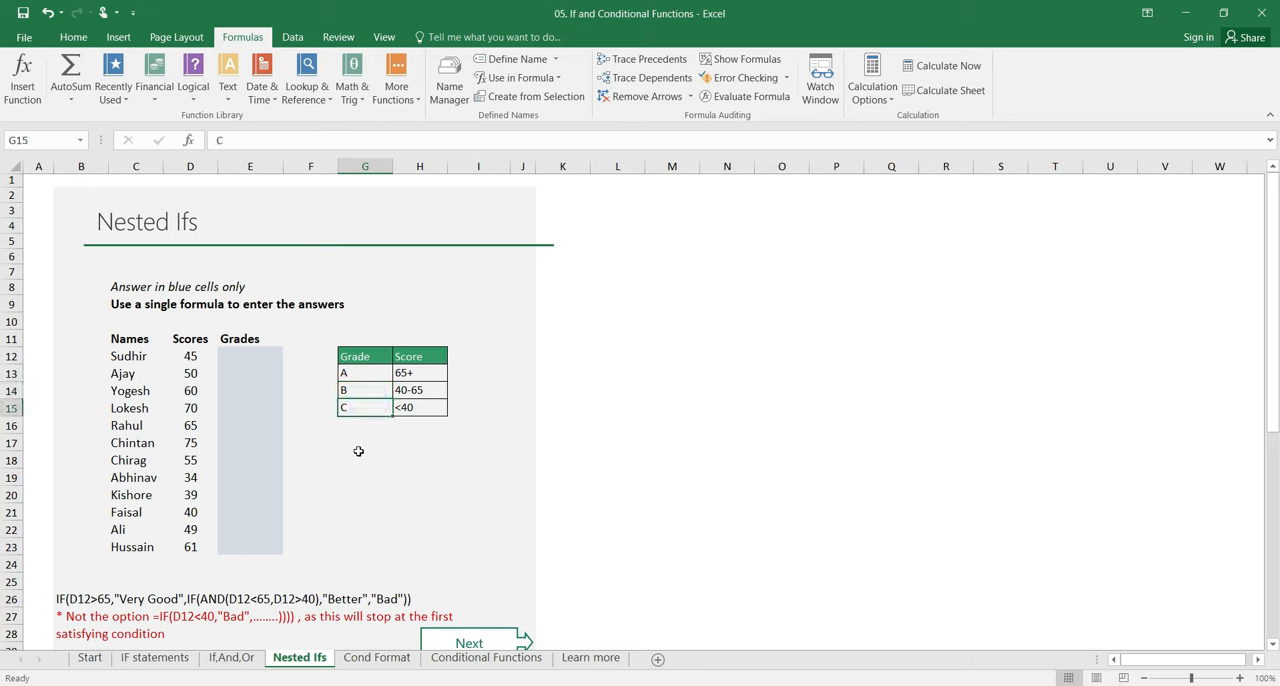
Step: Begin an IF formula in E12 that tests D12>65 and returns "A" when true, leaving its false argument open
click(233, 355)
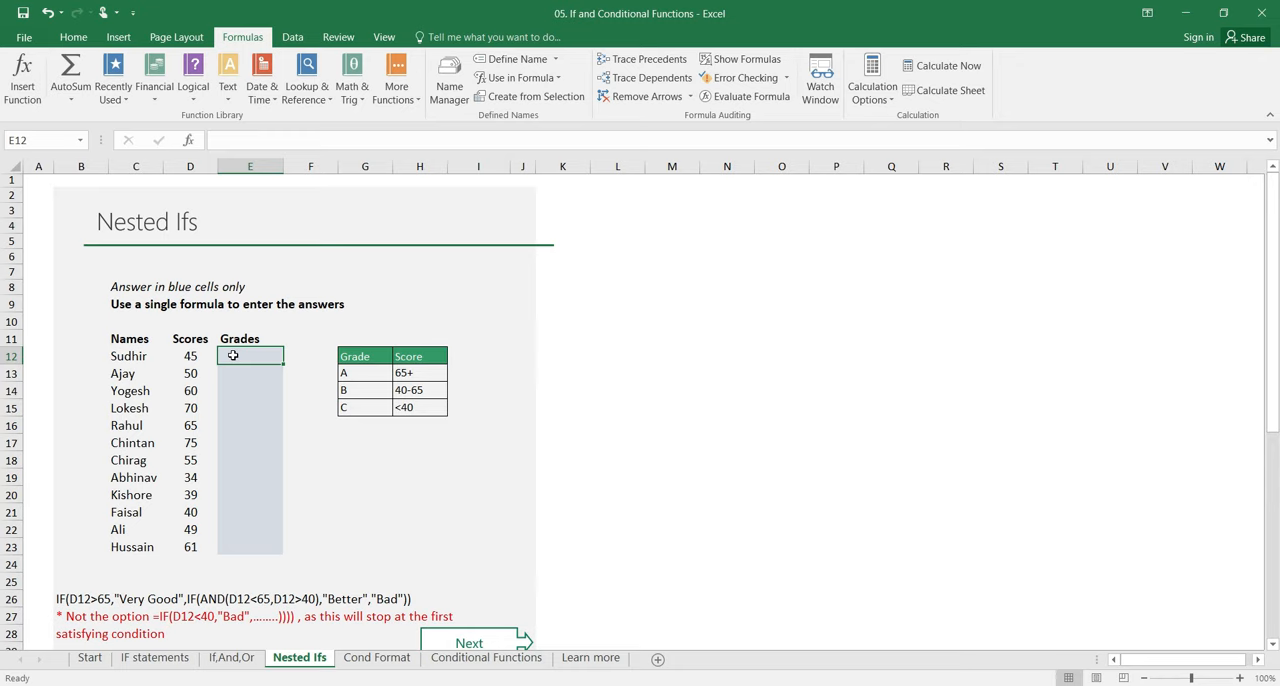
text(=i)
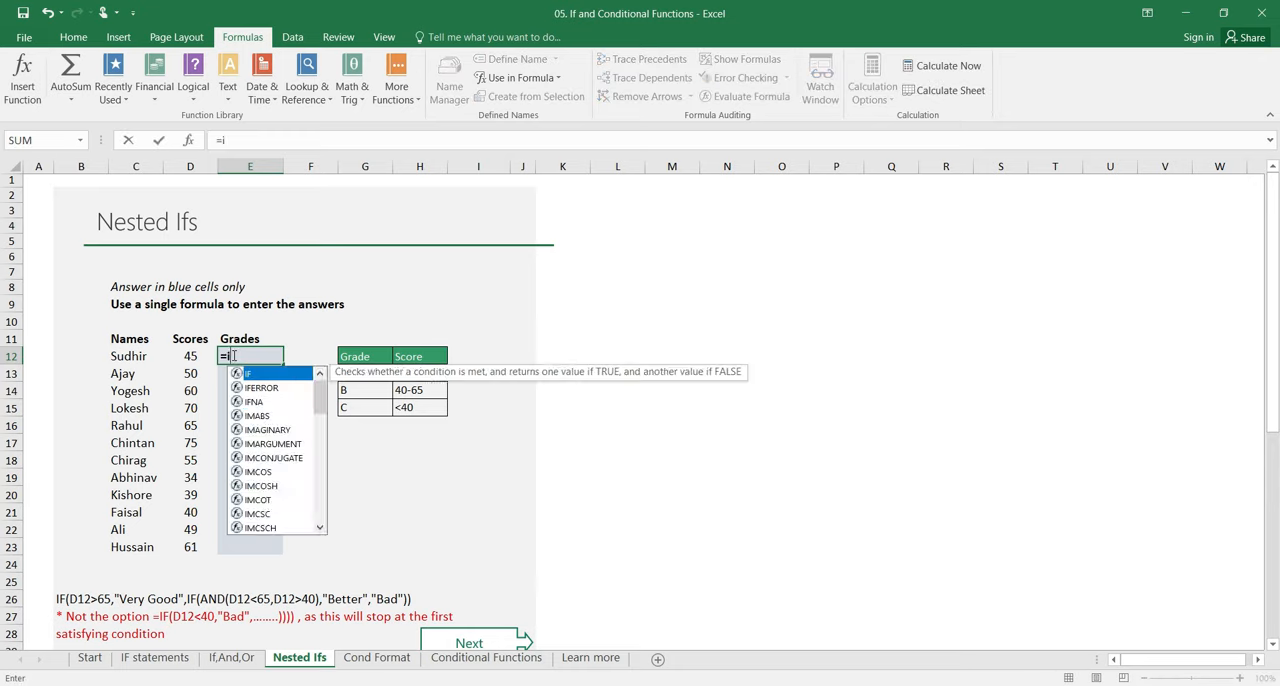
text(f()
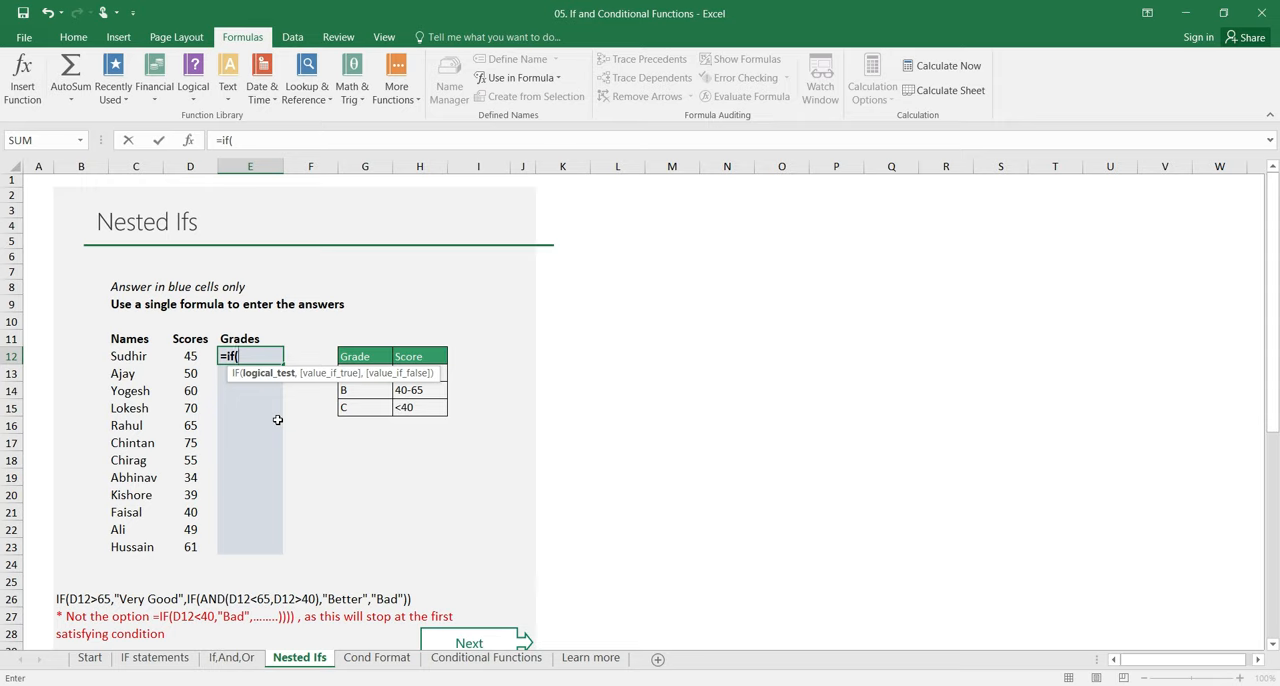
click(194, 358)
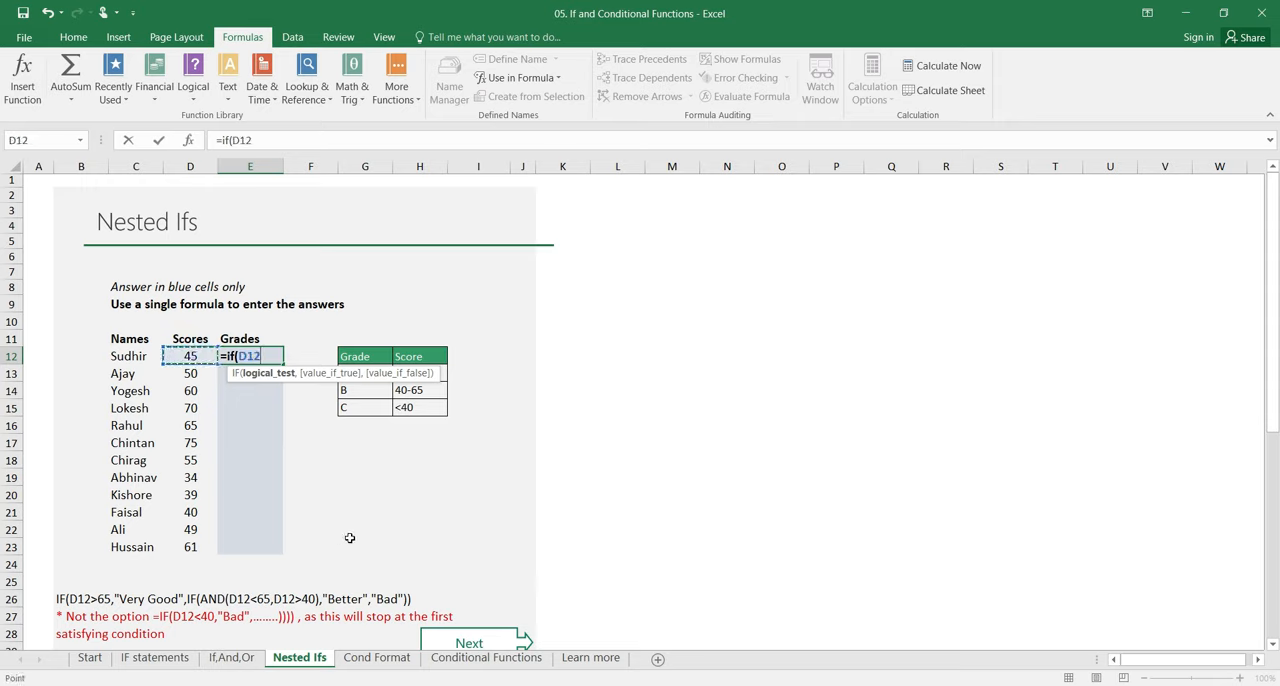
text(>65,)
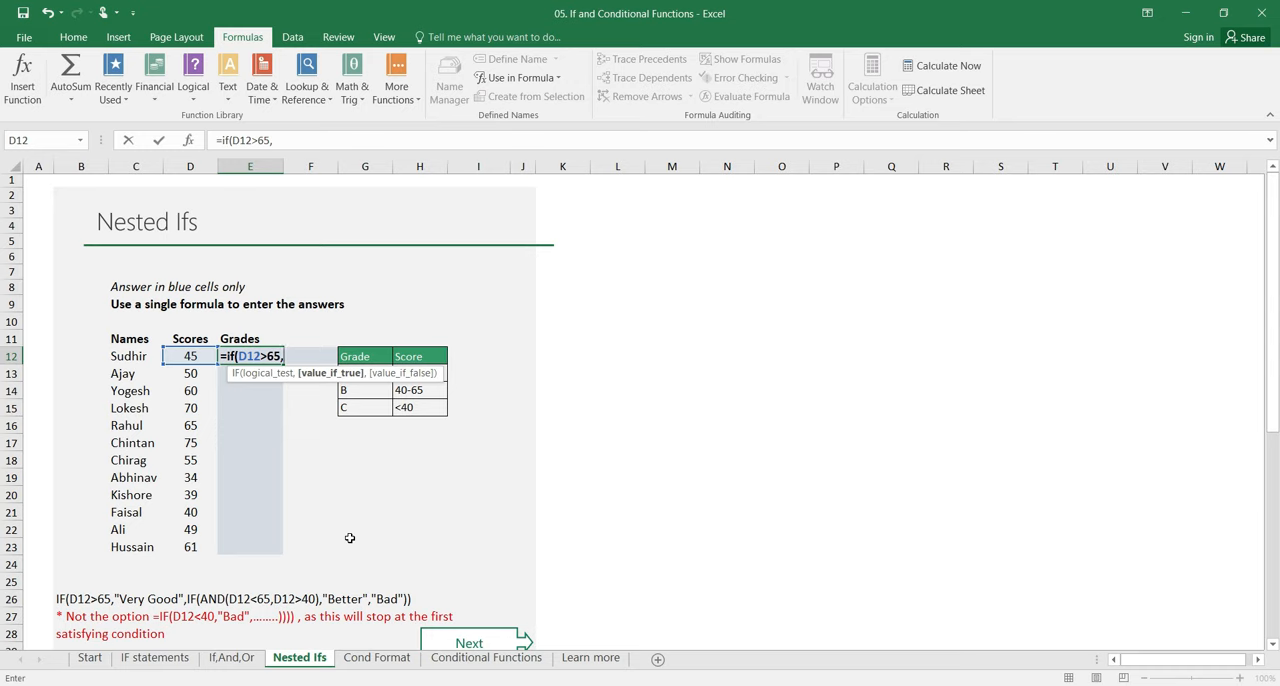
text("A",)
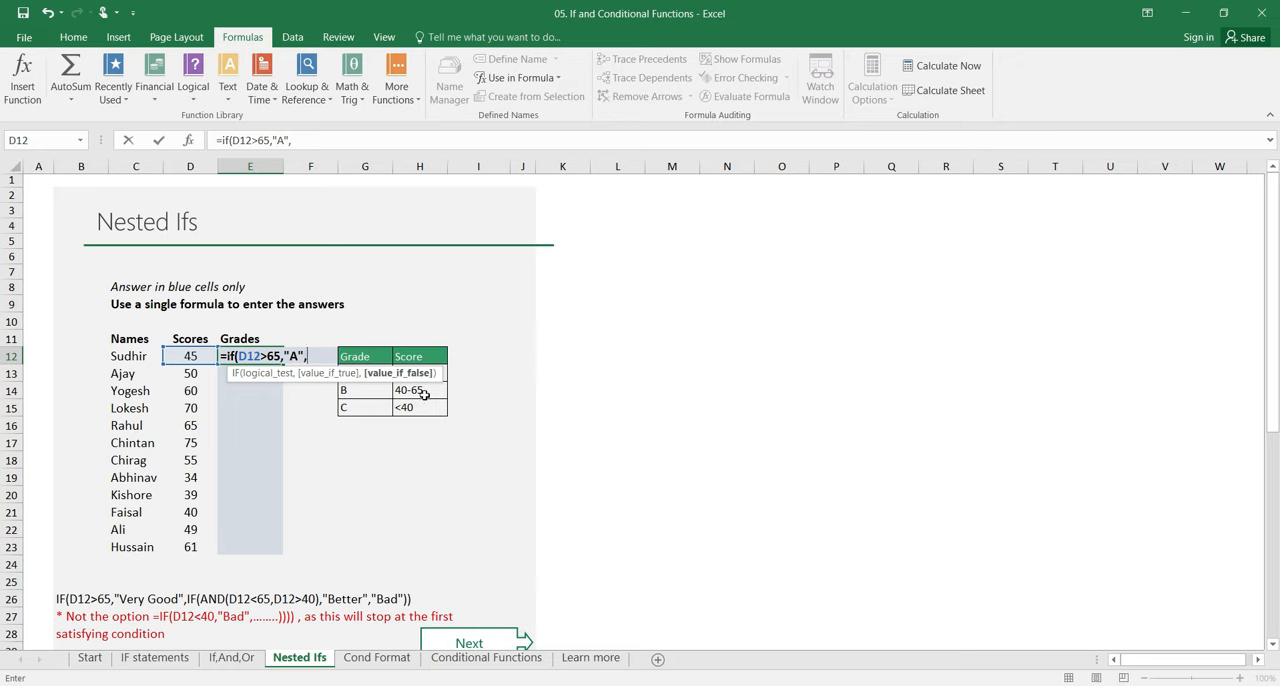
Step: Nest a second IF as the false argument in E12, with AND(D12>40,D12<65) as its logical test
text(if)
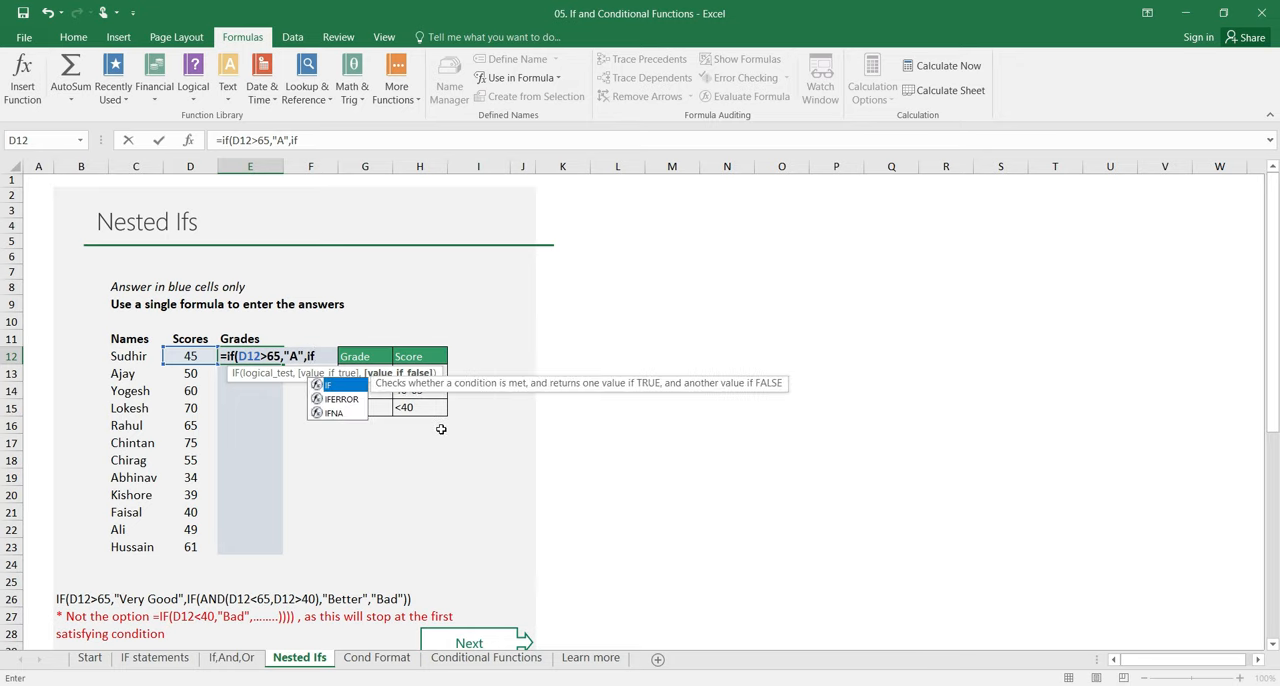
text(()
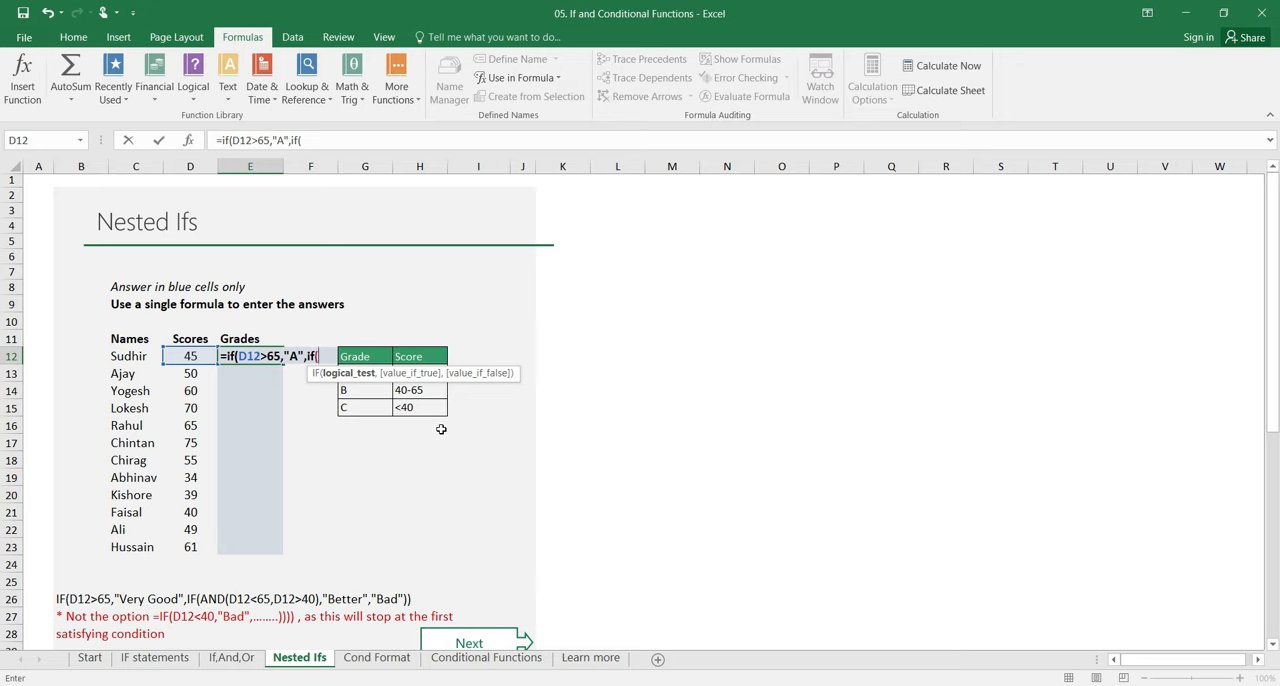
text(and)
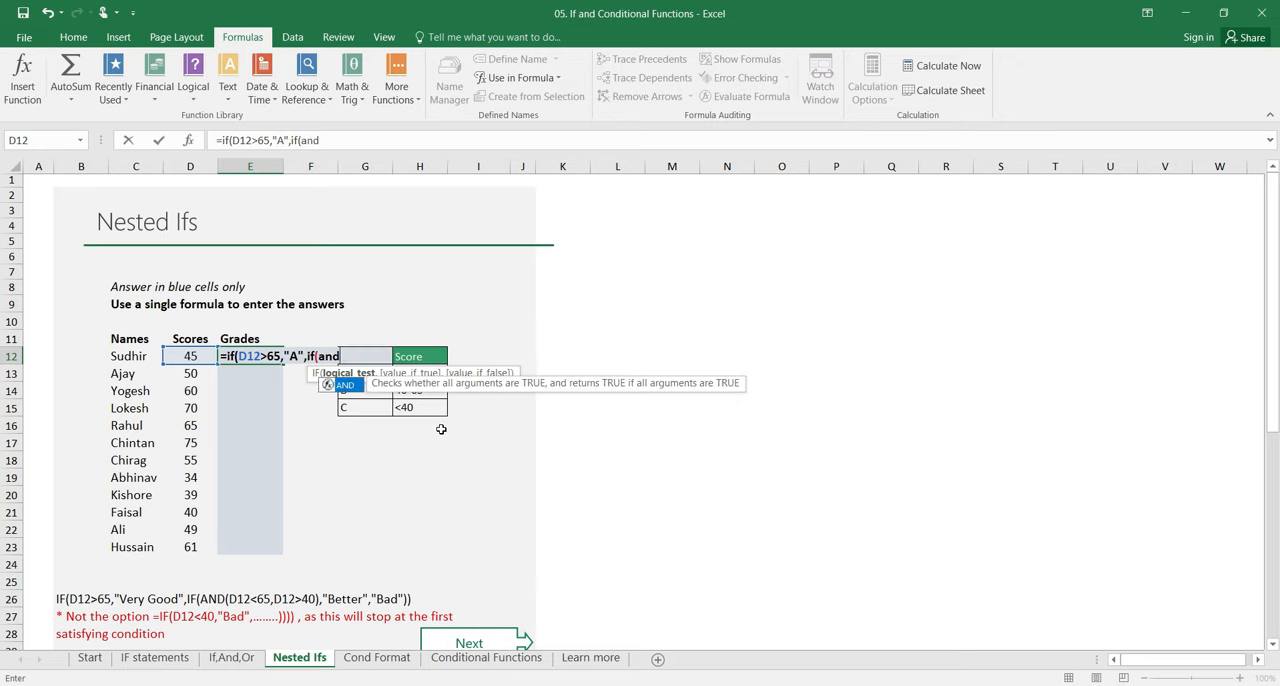
text(()
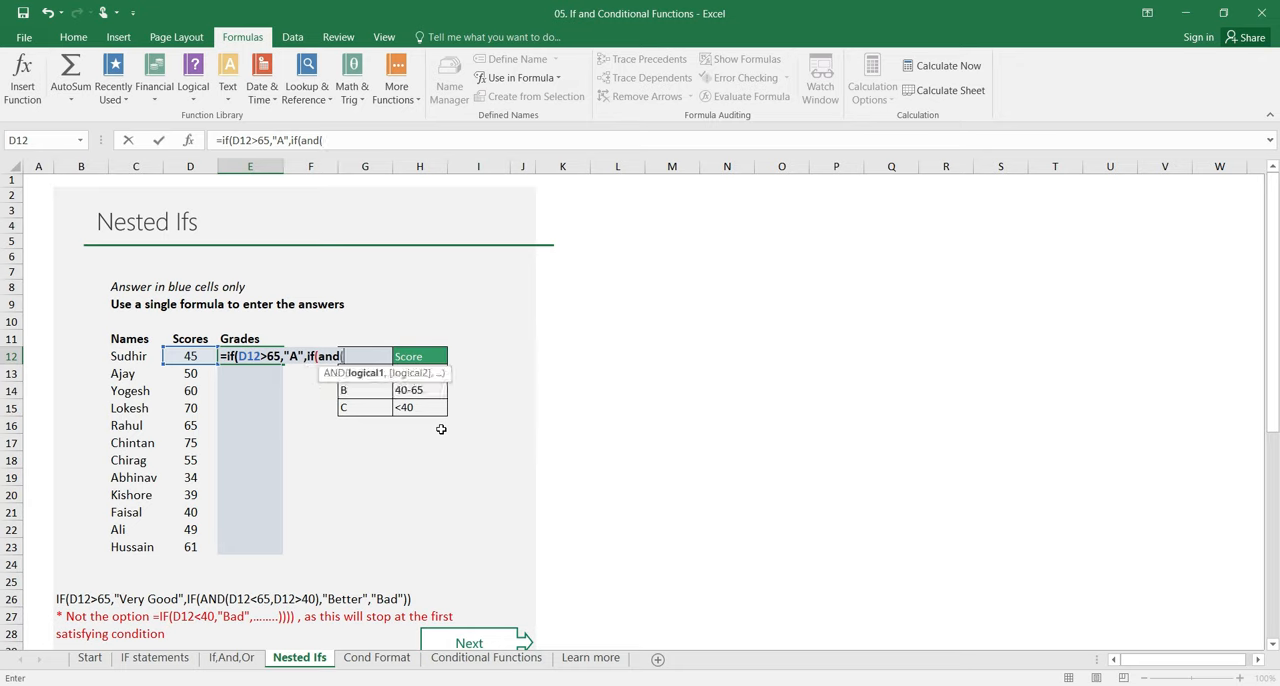
text(d12)
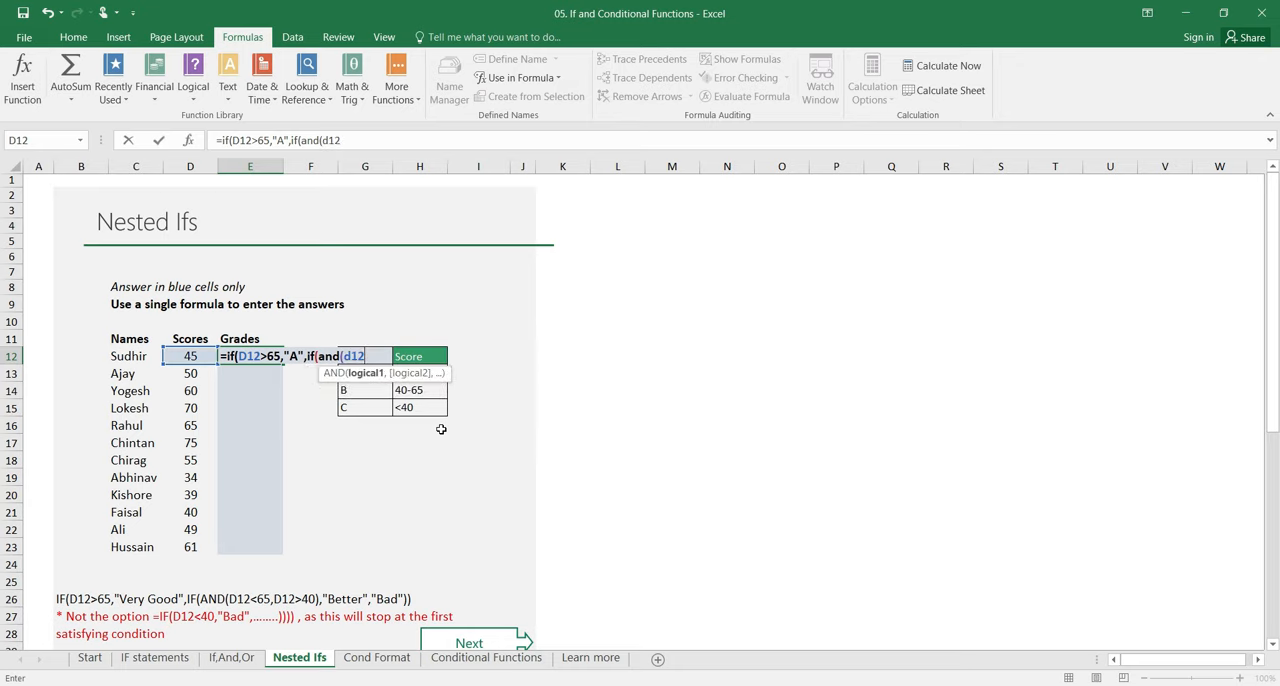
text(>40,)
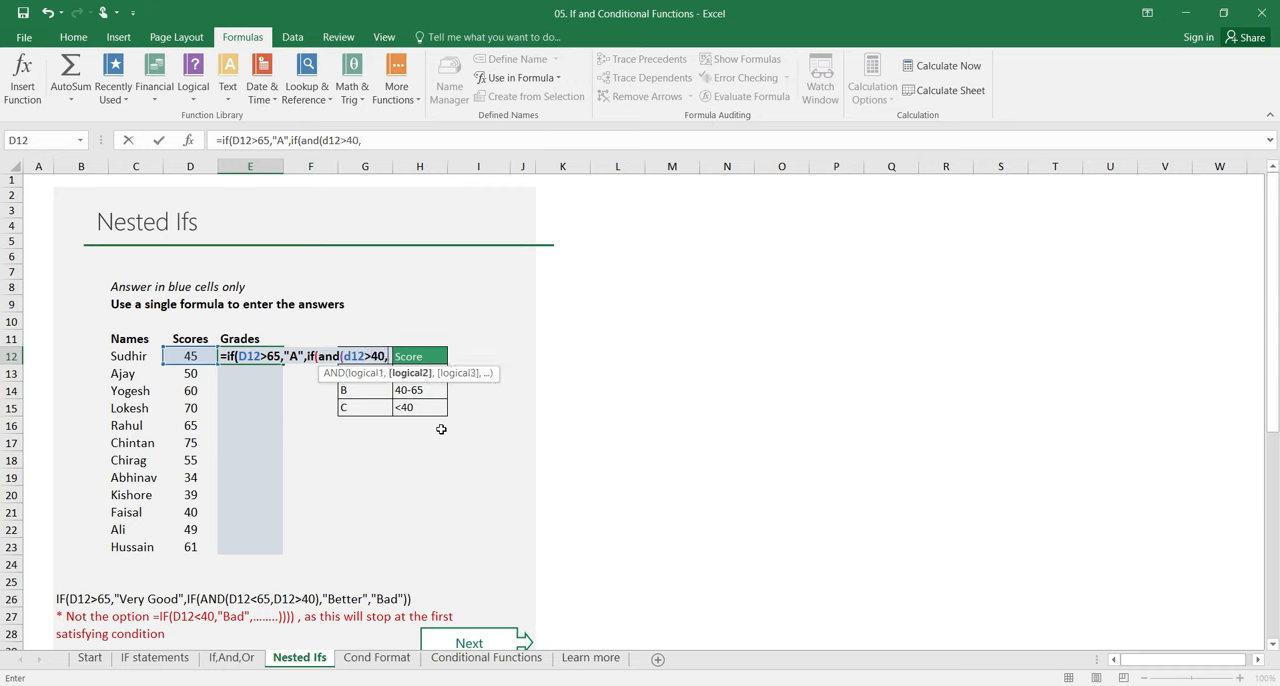
text(d12)
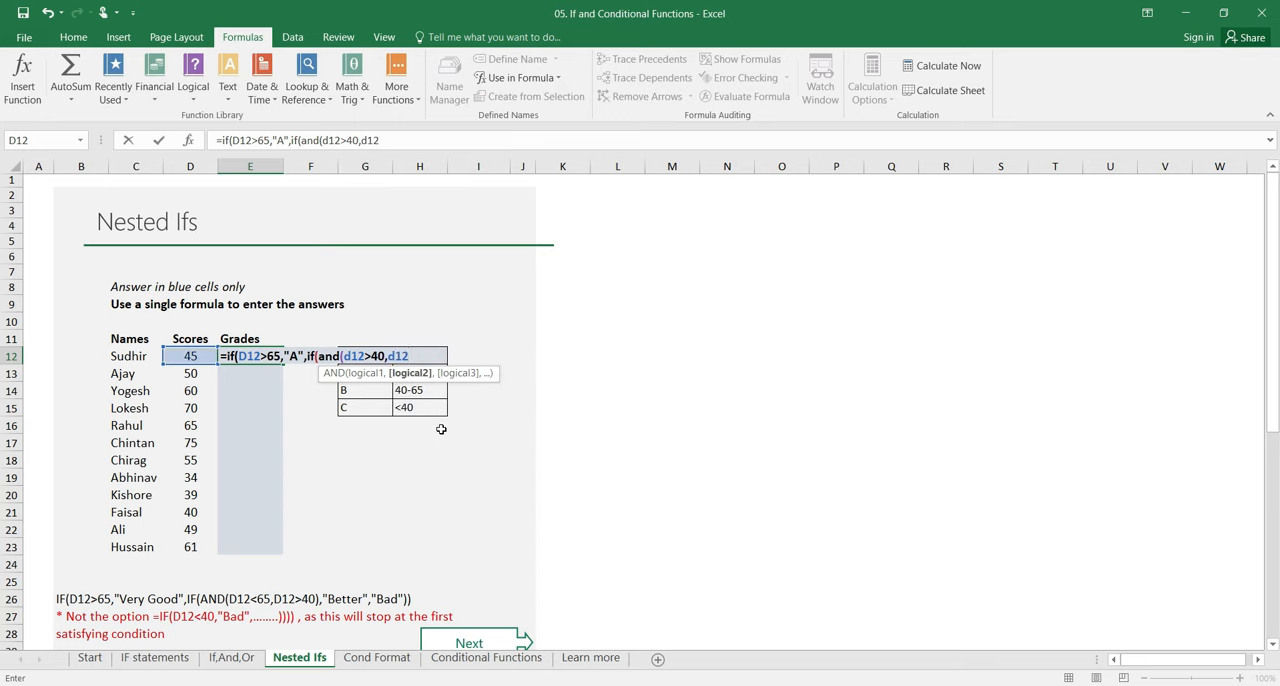
text(<65))
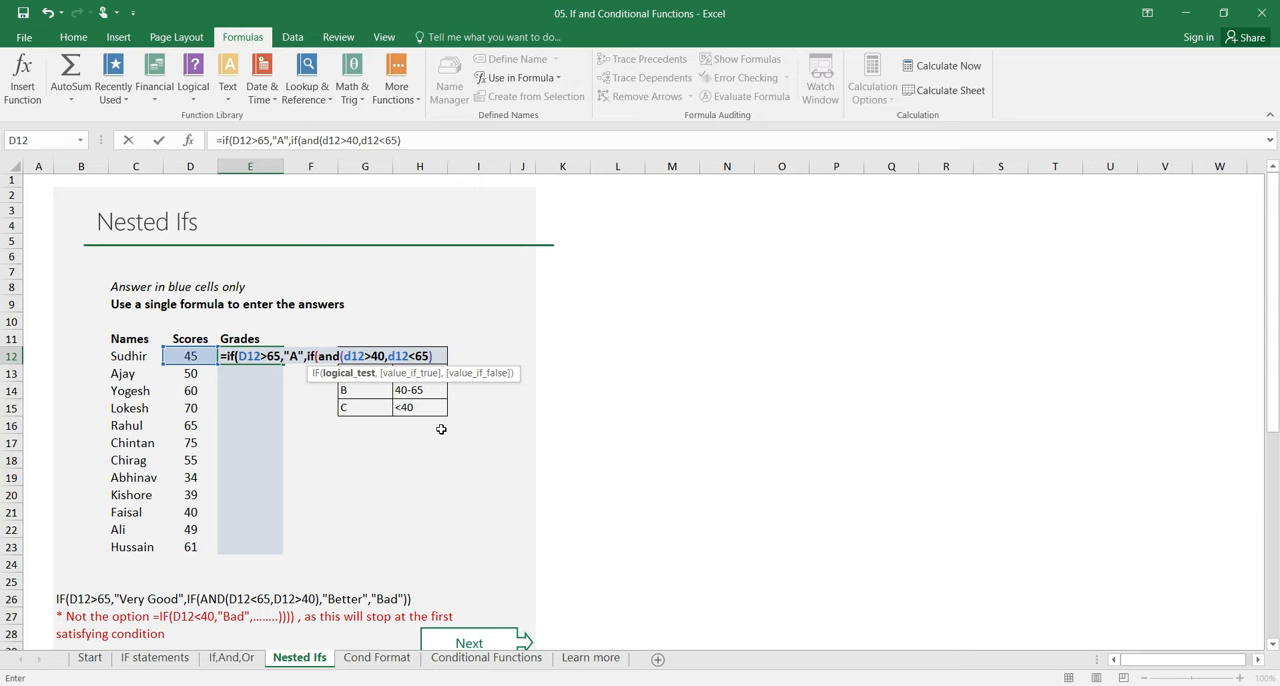
text(,)
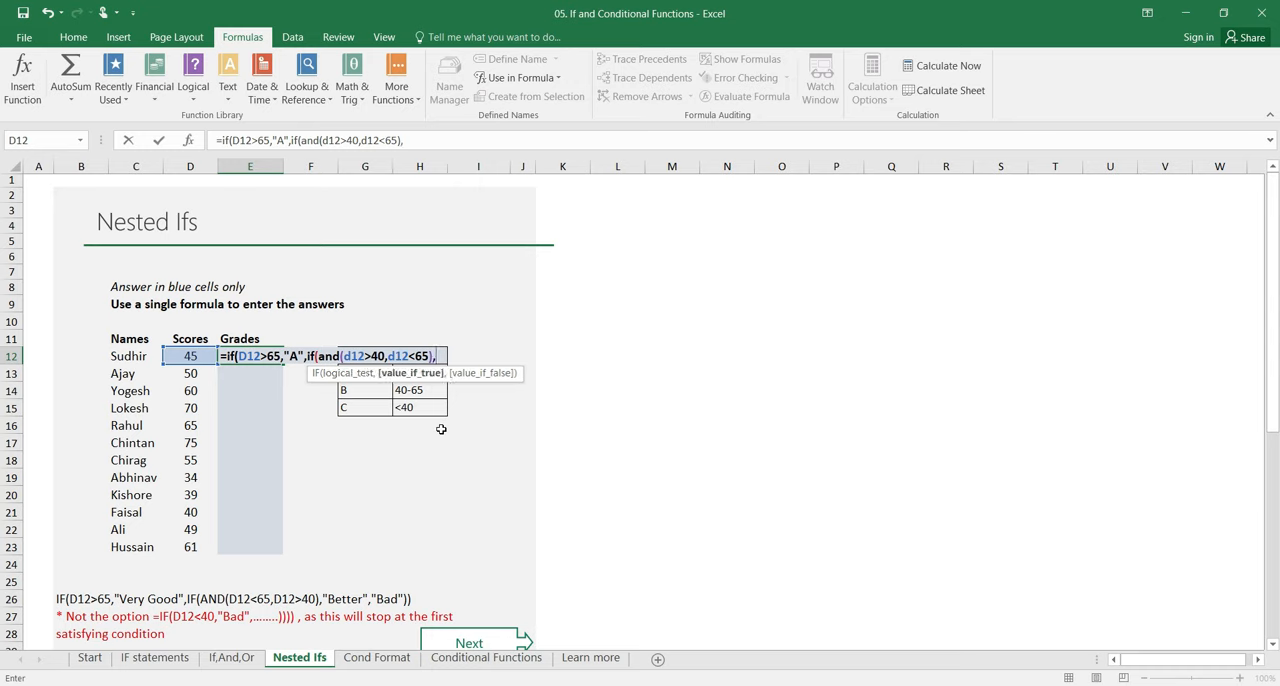
text("B)
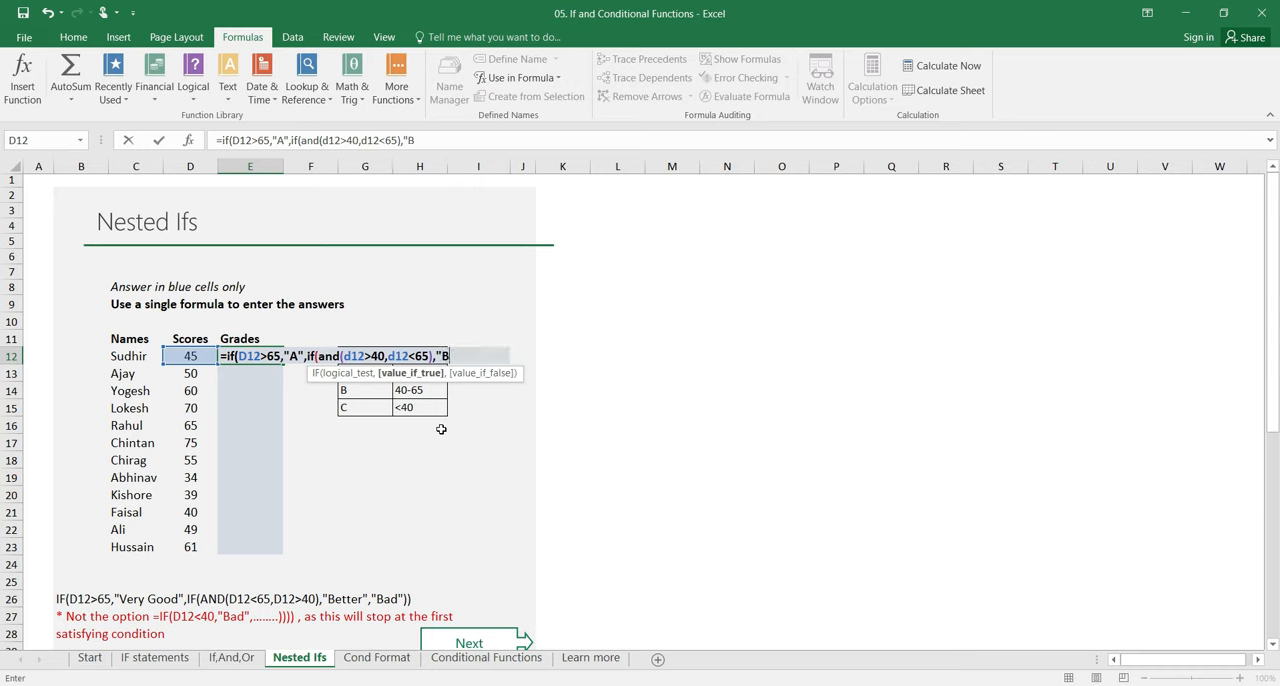
text(",)
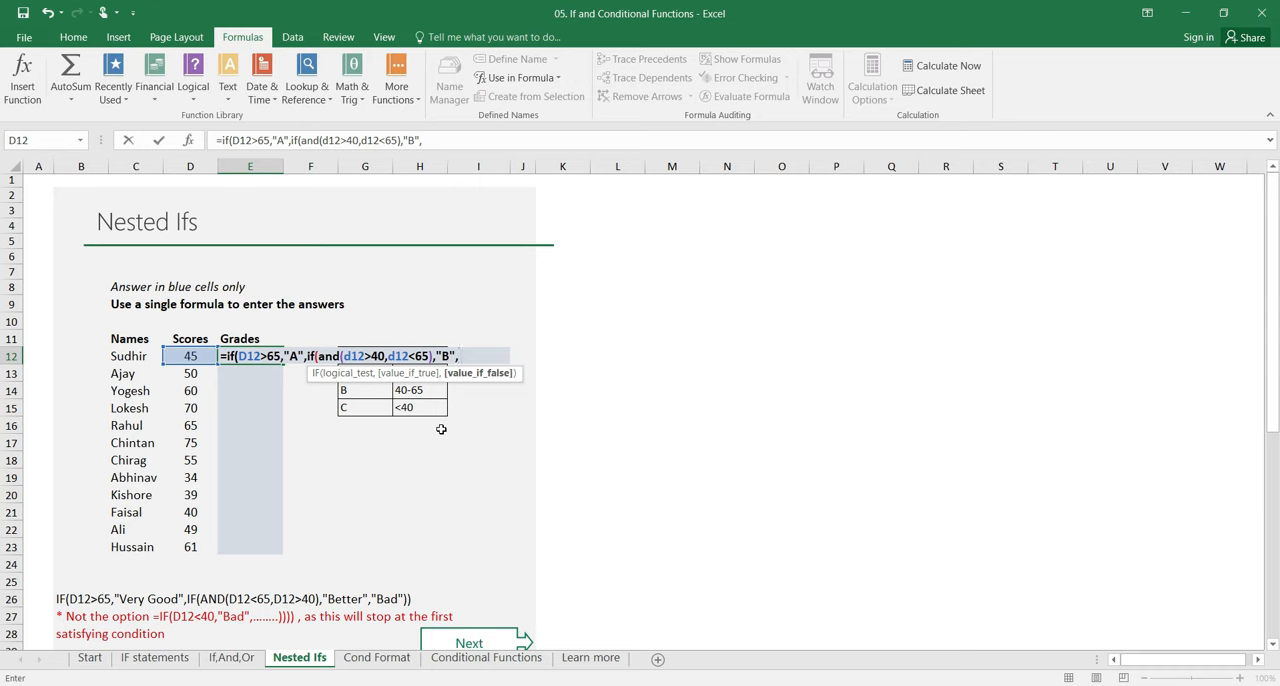
text("C")
Step: Give the nested IF in E12 the results "B" and "C", close both functions and enter the formula
click(502, 356)
text())
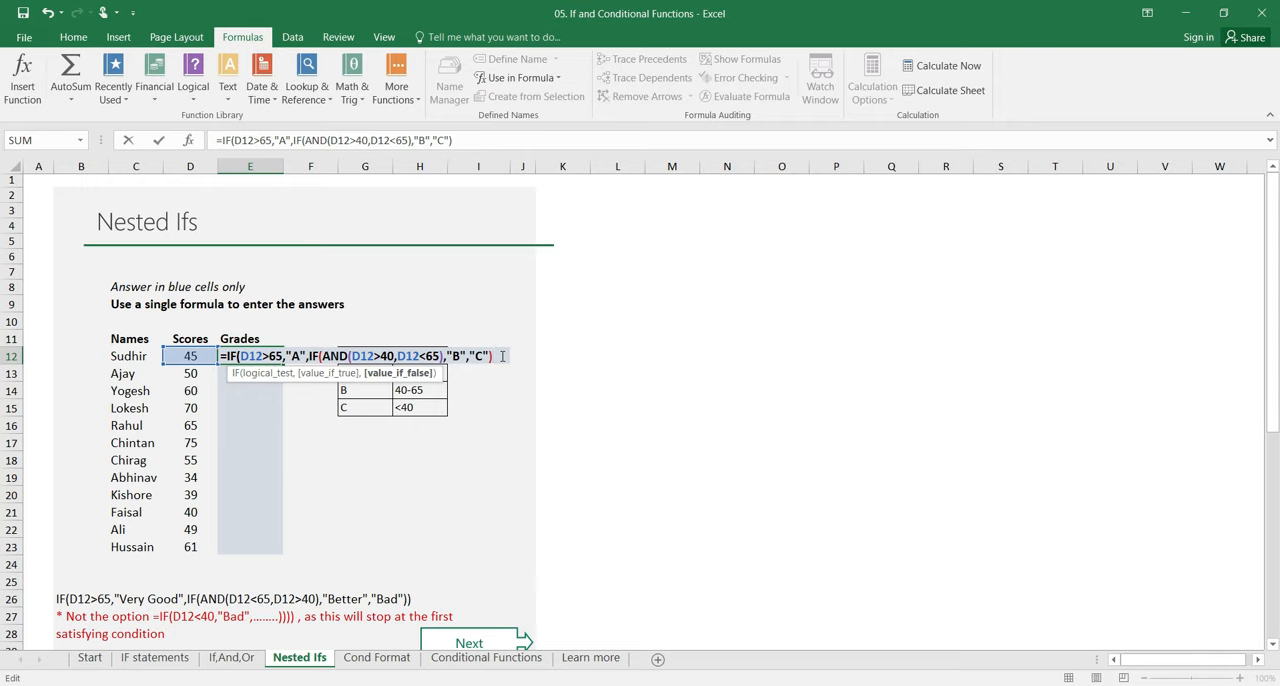
text())
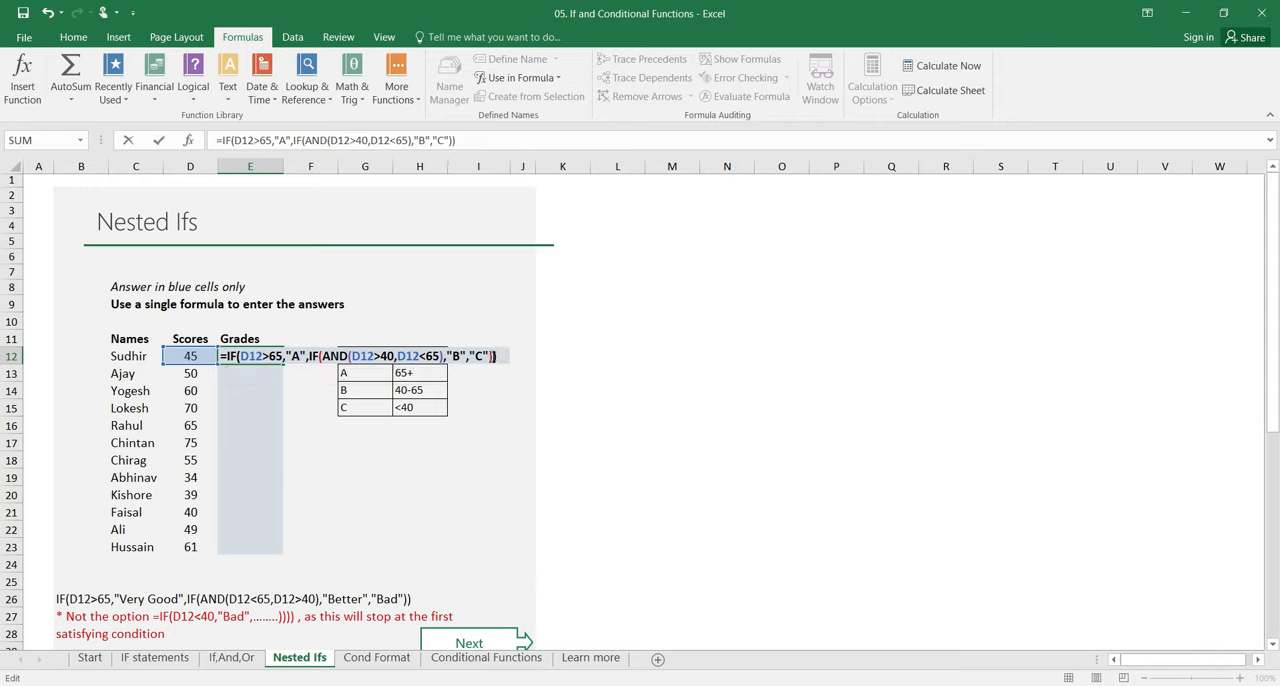
drag(496, 357, 318, 357)
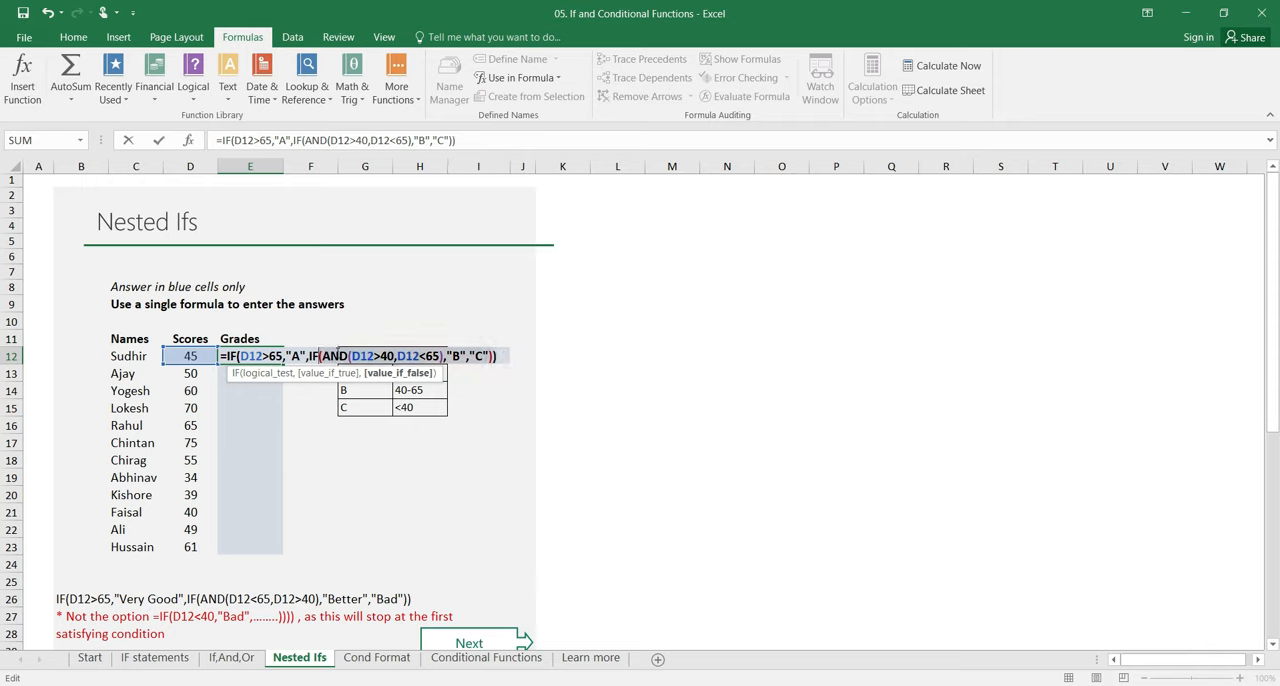
click(500, 356)
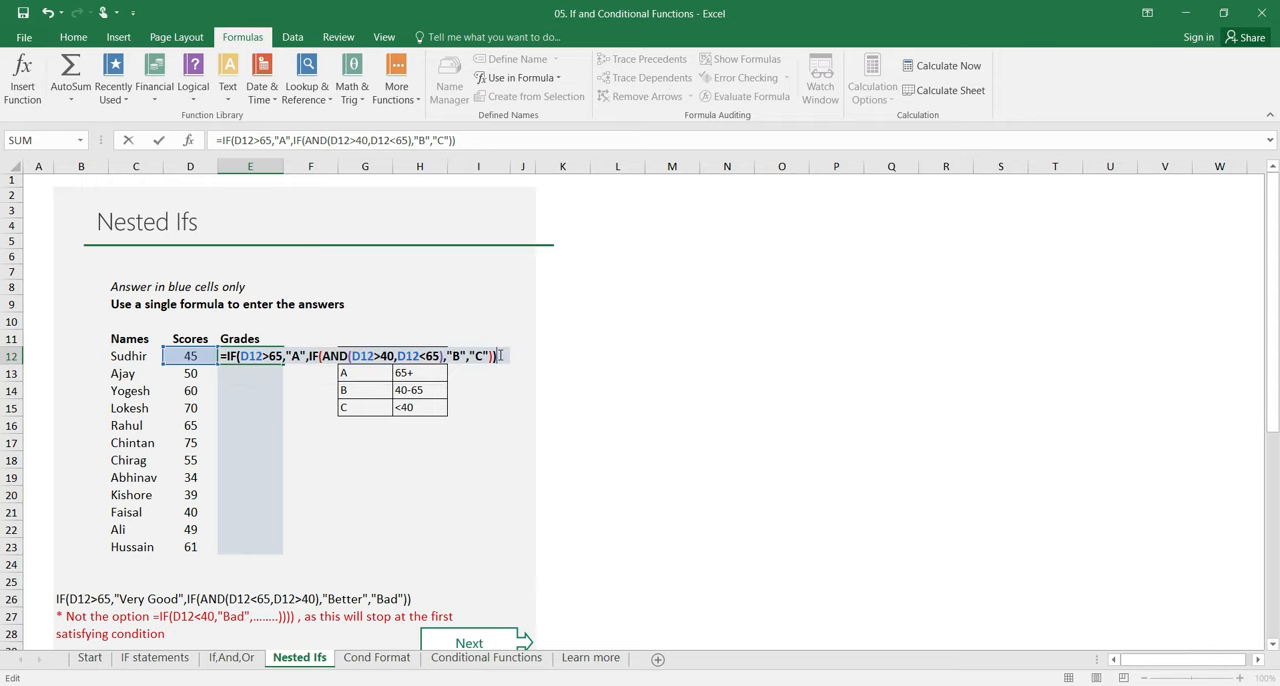
key(ctrl+Return)
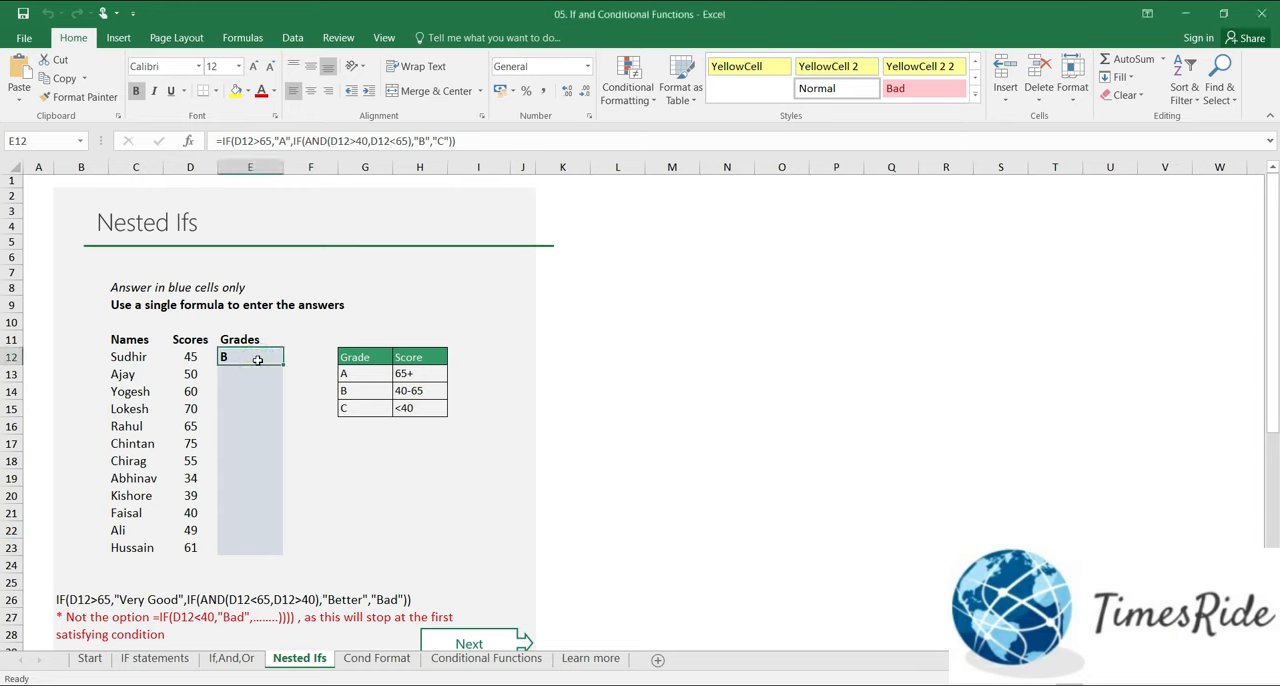
Step: Fill the nested IF formula from E12 down through E23 to grade all the scores
key(shift+Down)
key(shift+Down)
key(shift+Down)
key(shift+Down)
key(shift+Down)
key(shift+Down)
key(shift+Down)
key(shift+Down)
key(shift+Down)
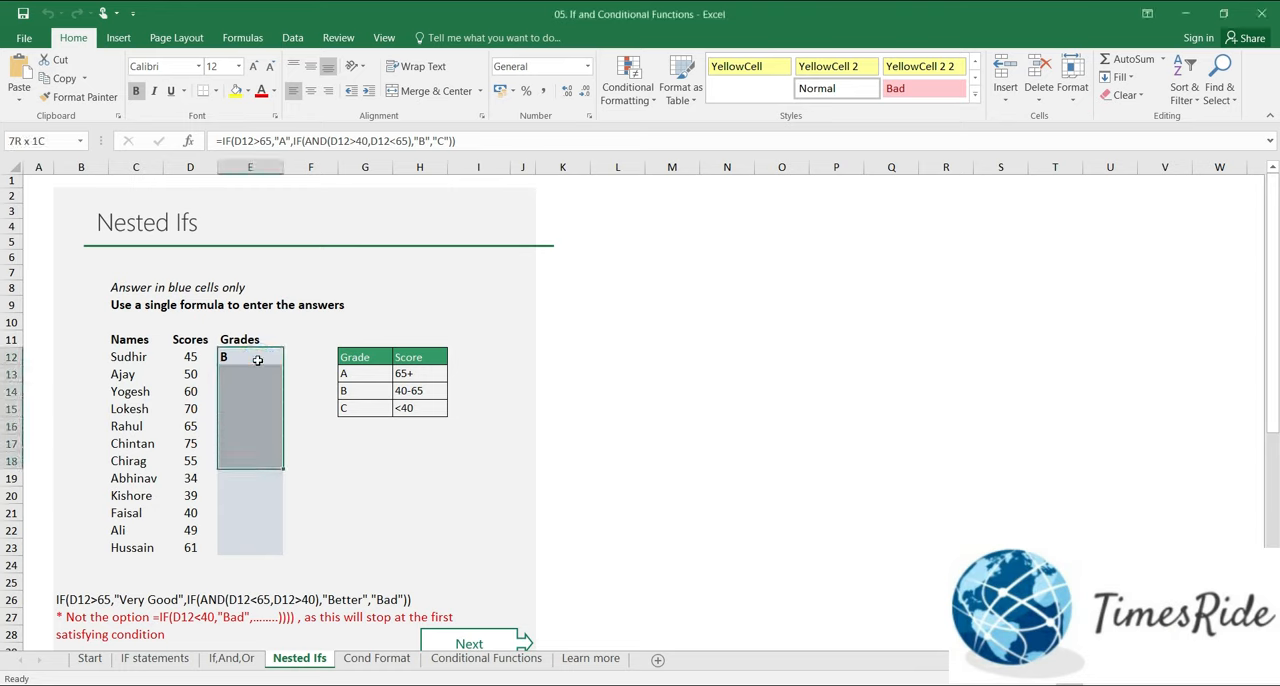
key(shift+Down)
key(shift+Down)
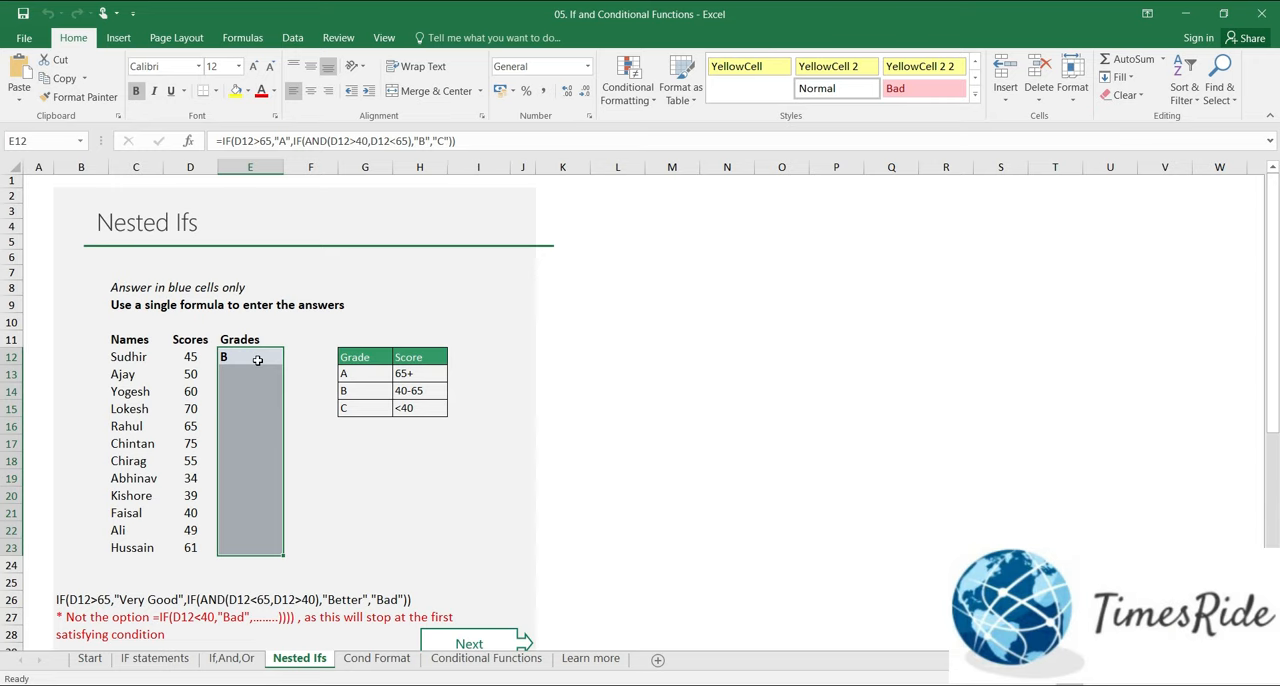
key(ctrl+d)
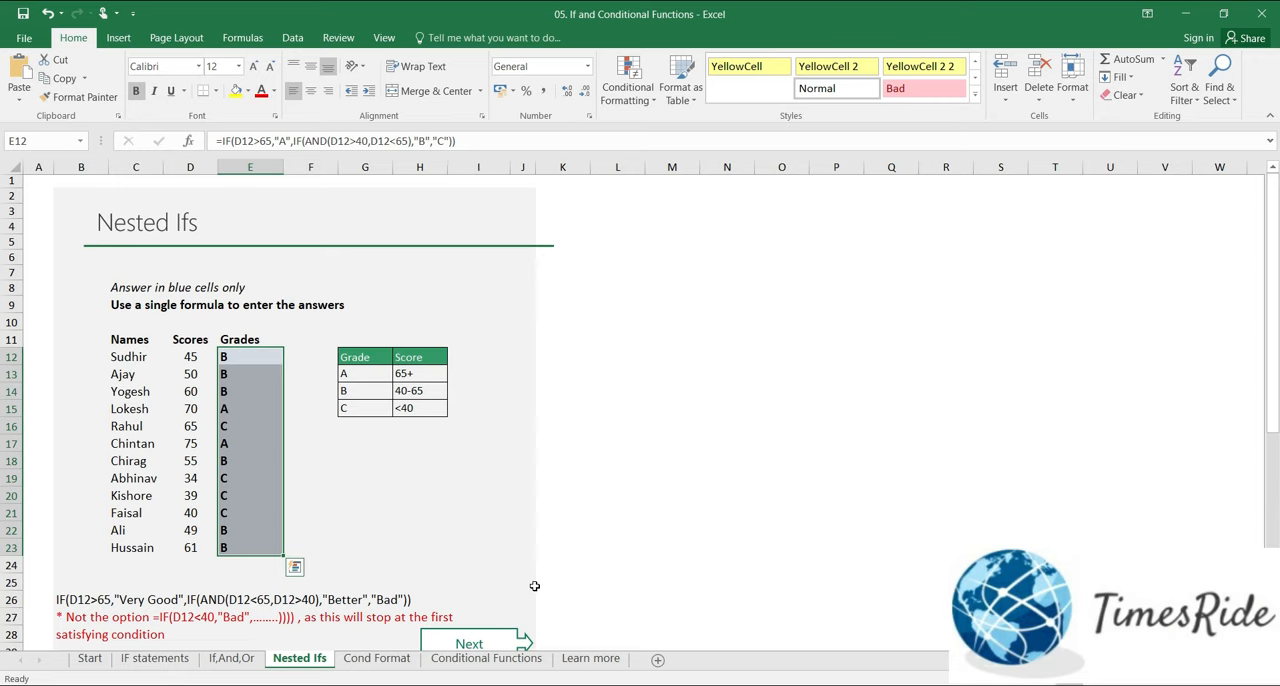
Step: Examine the copied formulas and grades one by one down the Grades column to E23
key(Left)
key(Right)
key(Down)
key(Down)
key(Down)
key(Down)
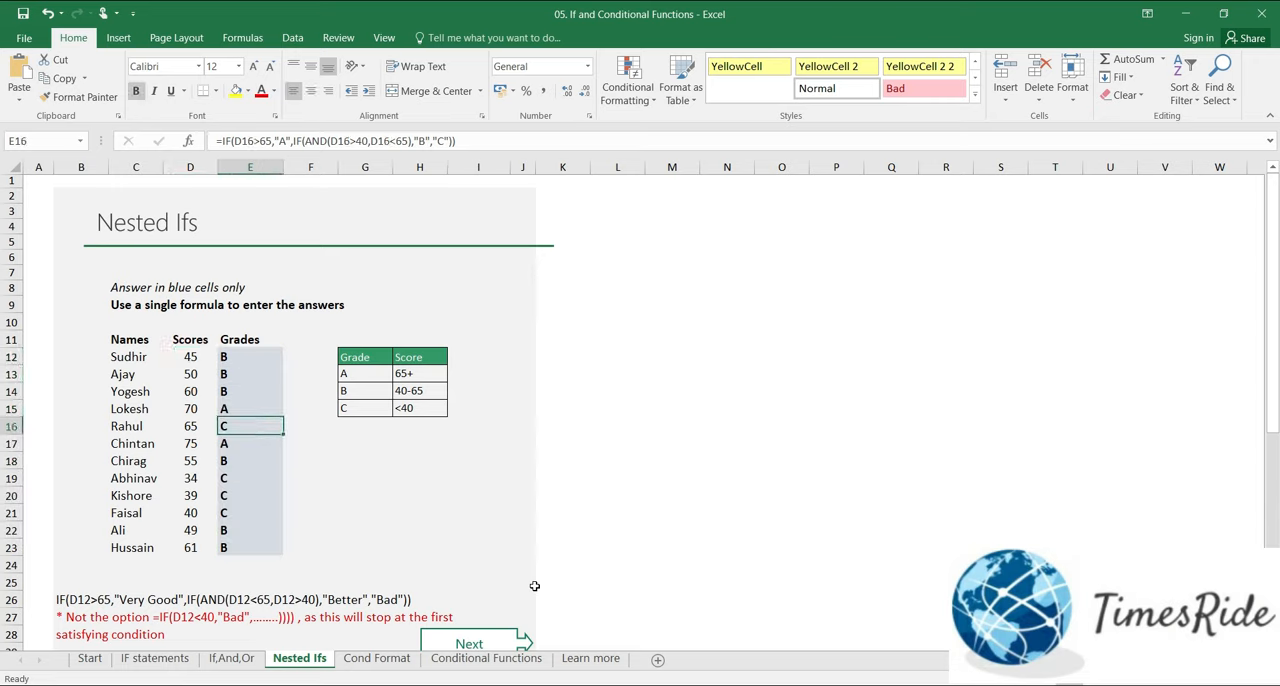
key(Down)
key(Down)
key(Down)
key(Down)
key(Down)
key(Down)
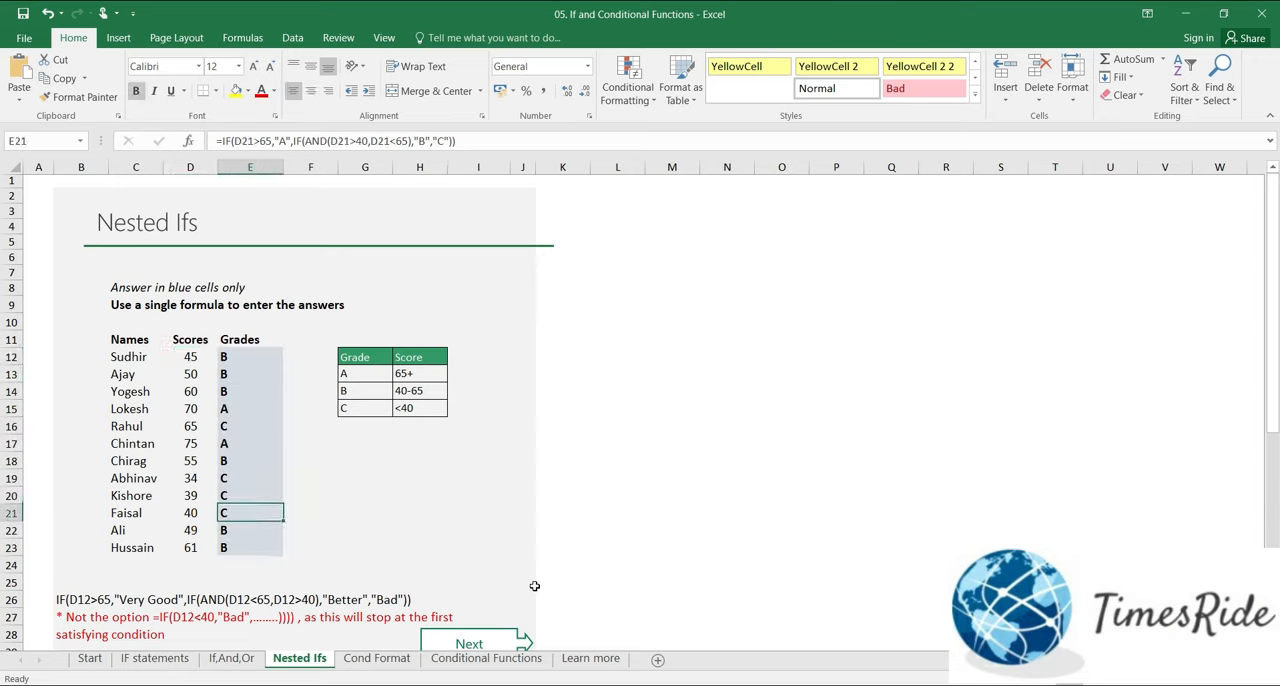
key(Down)
scroll(510, 540, down, 1)
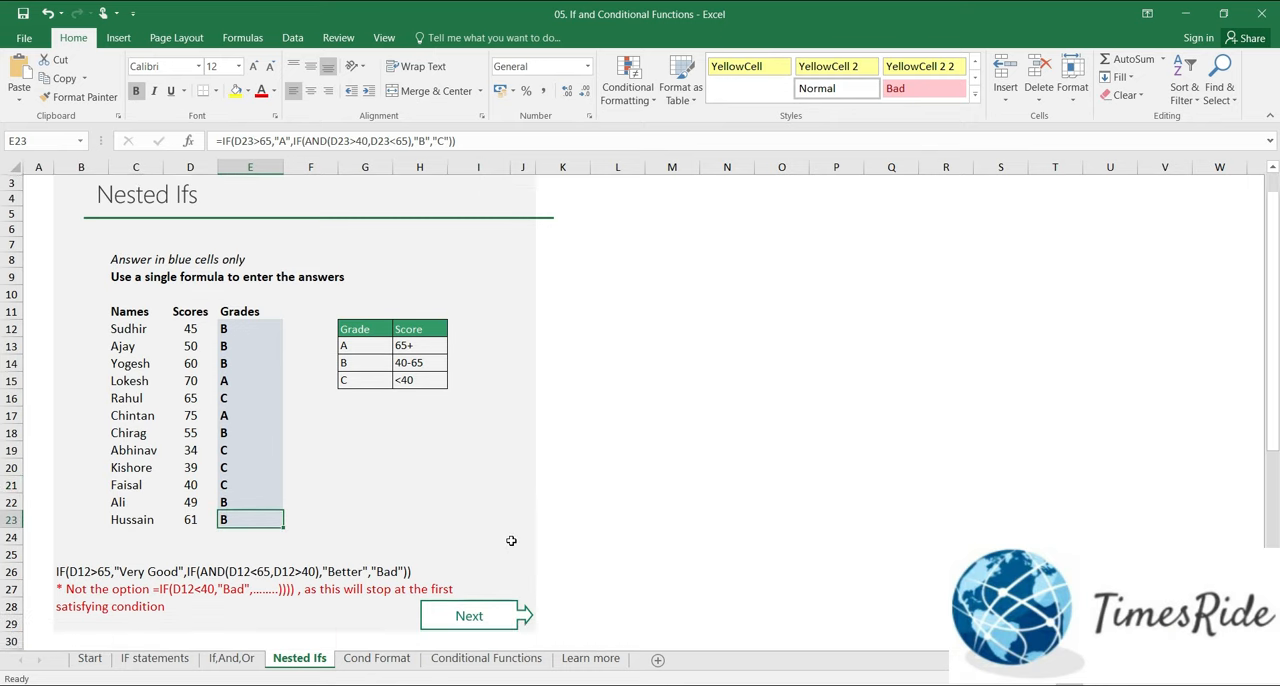
Step: Go to the Cond Format sheet and start a new formula-based conditional formatting rule for the remarks in E9:E24
click(489, 605)
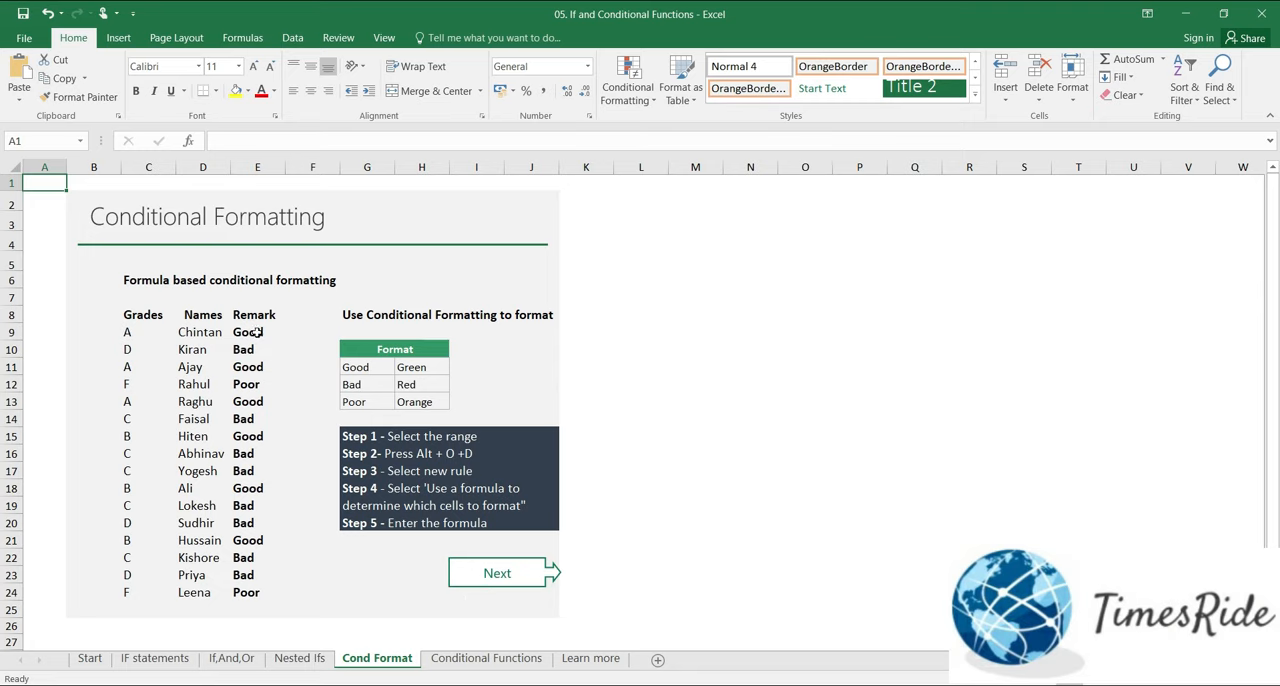
drag(257, 333, 252, 592)
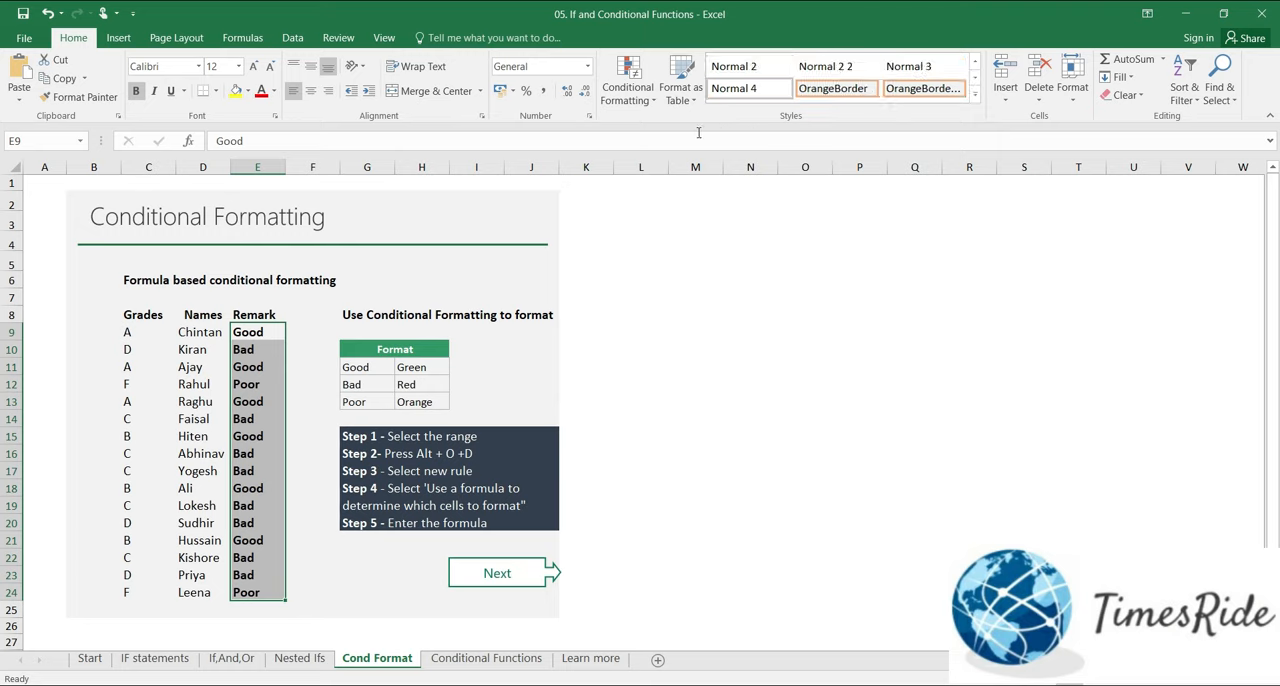
click(629, 82)
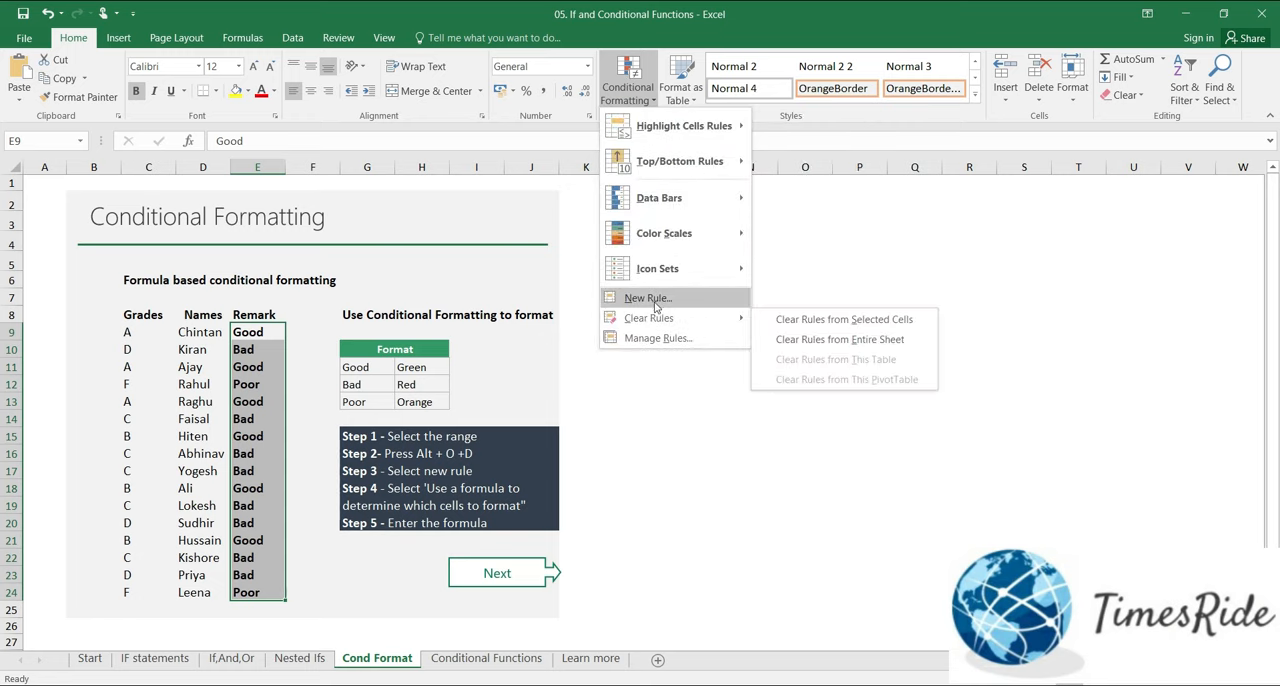
click(652, 299)
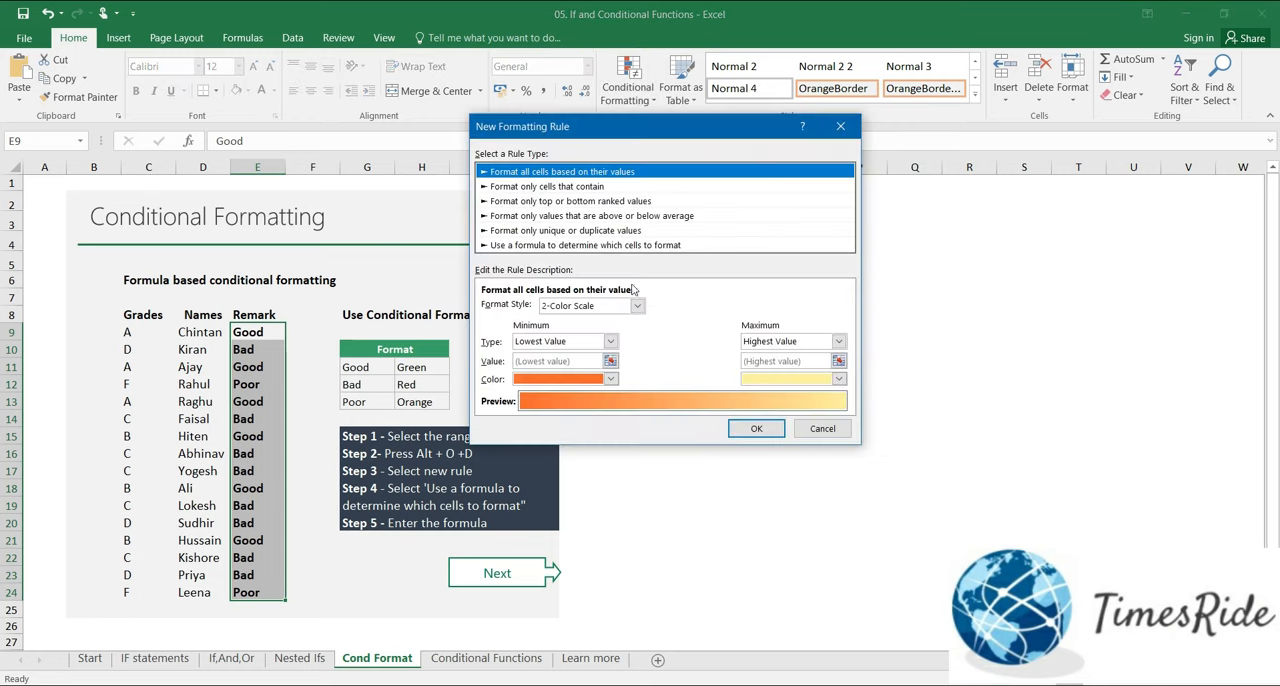
click(593, 245)
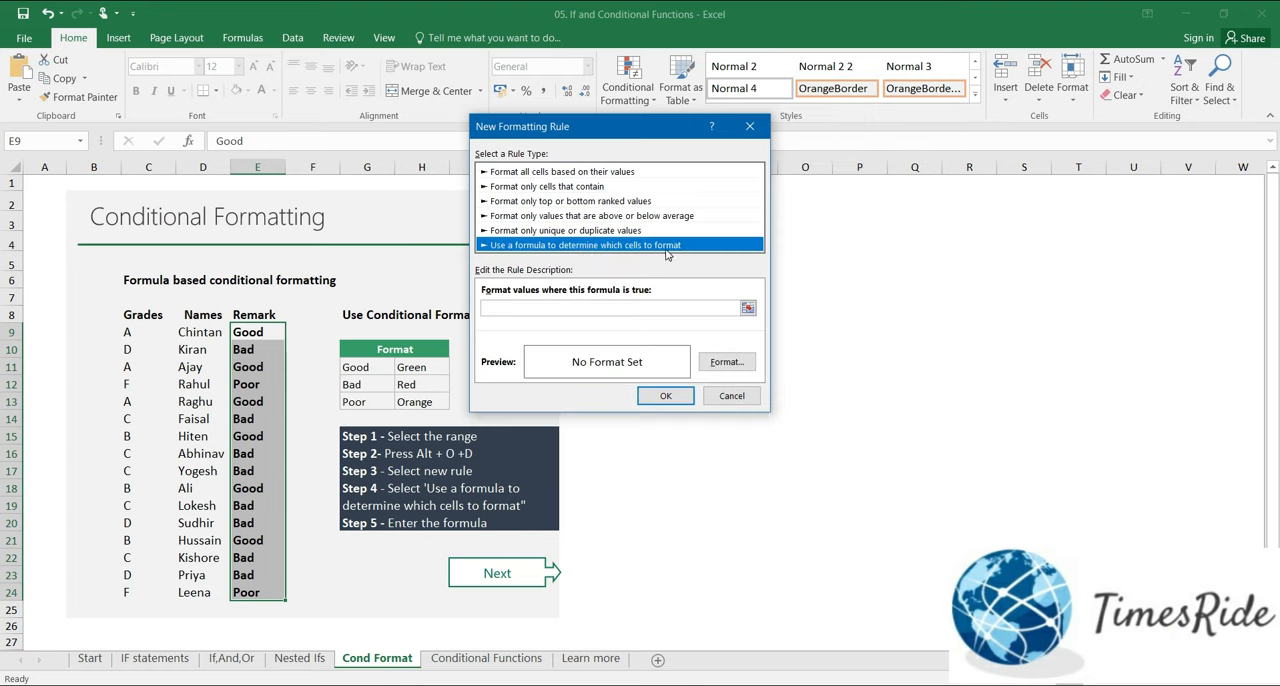
click(512, 307)
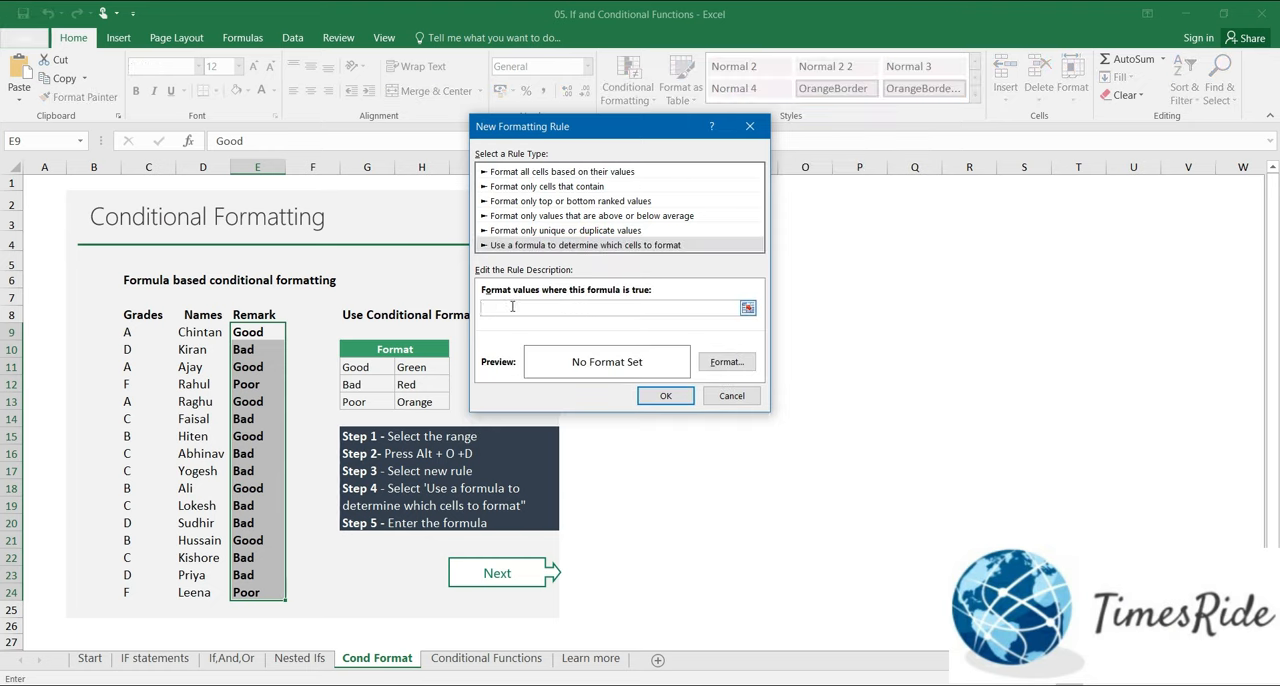
Step: Enter =E9="Good" as the rule's formula, using a relative reference to E9
text(=)
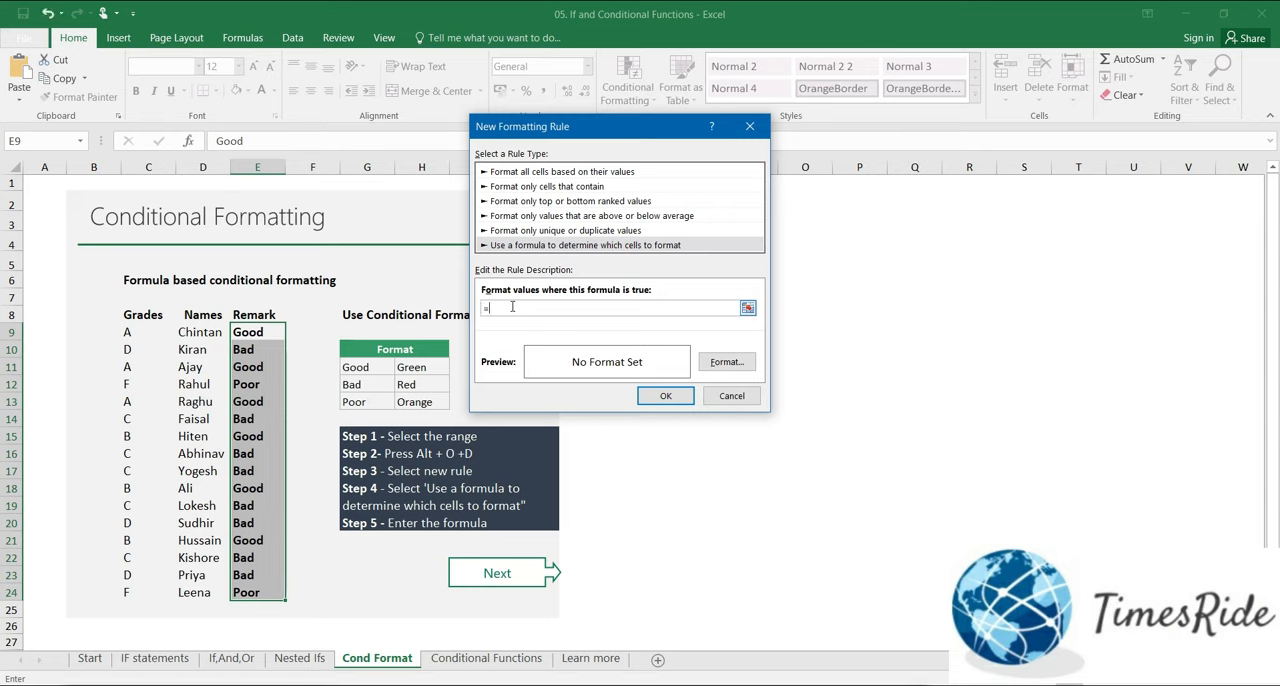
click(258, 330)
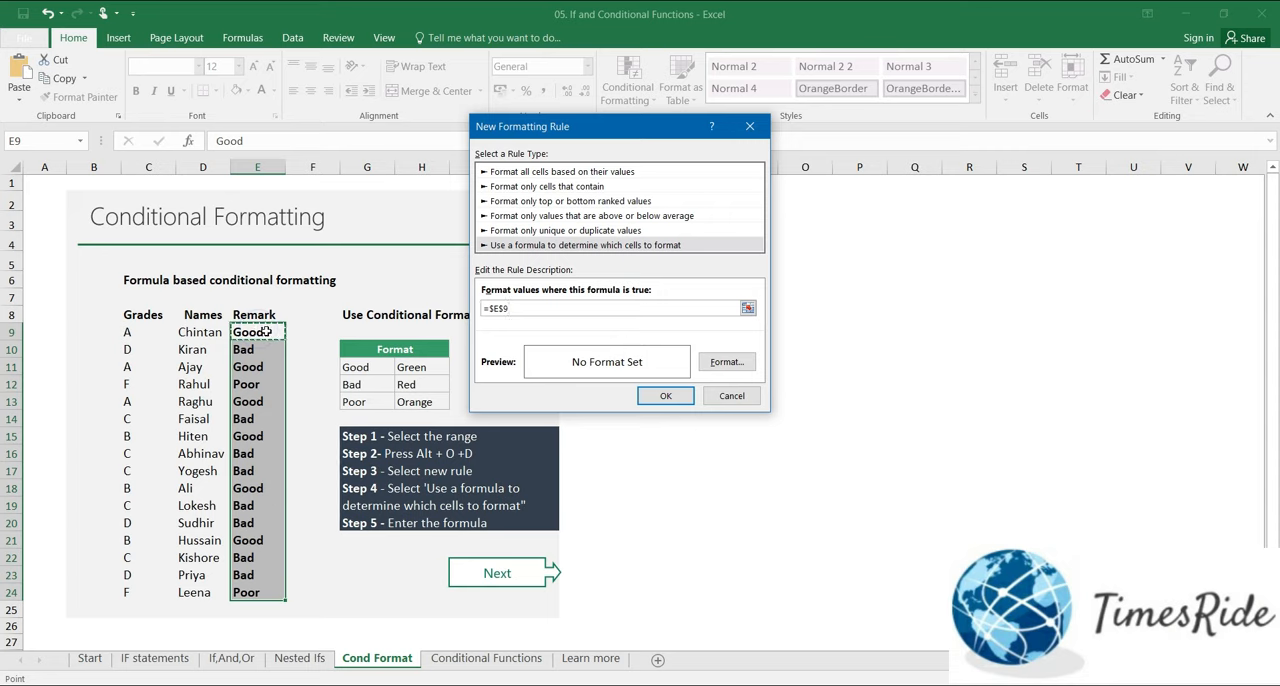
click(507, 309)
click(494, 309)
key(BackSpace)
click(534, 310)
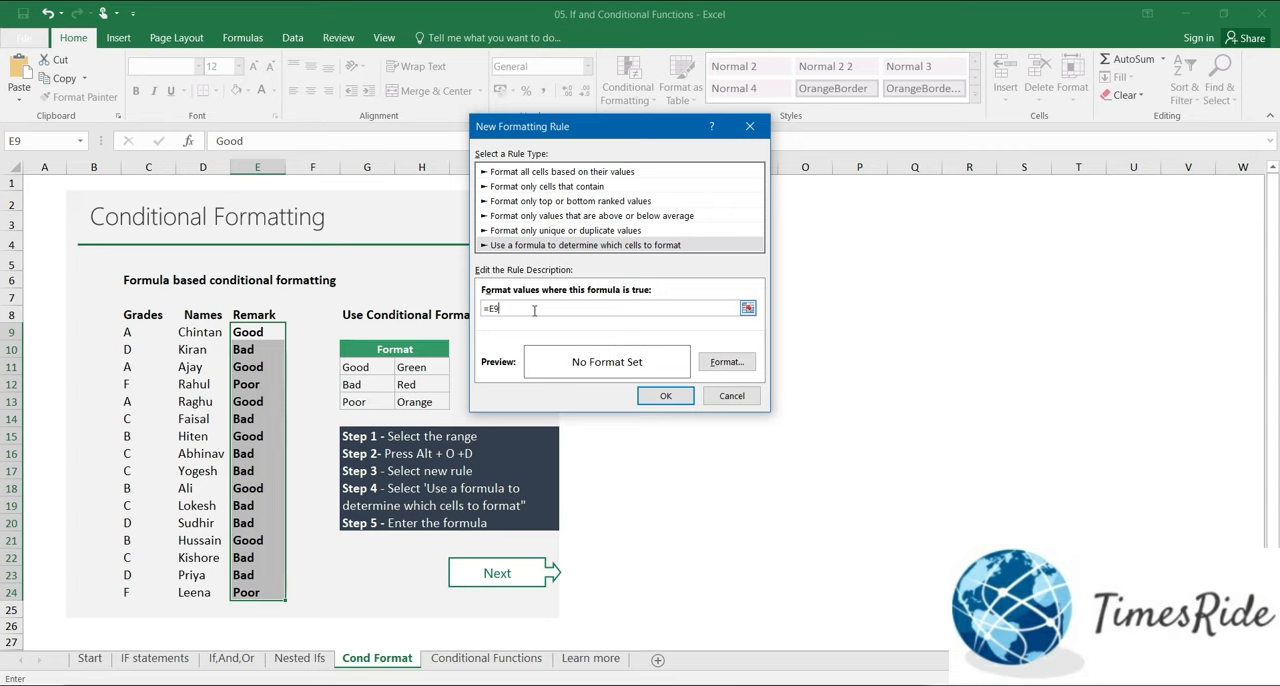
text(="Good")
Step: Give the "Good" rule a light green fill and apply it to the remarks
click(741, 364)
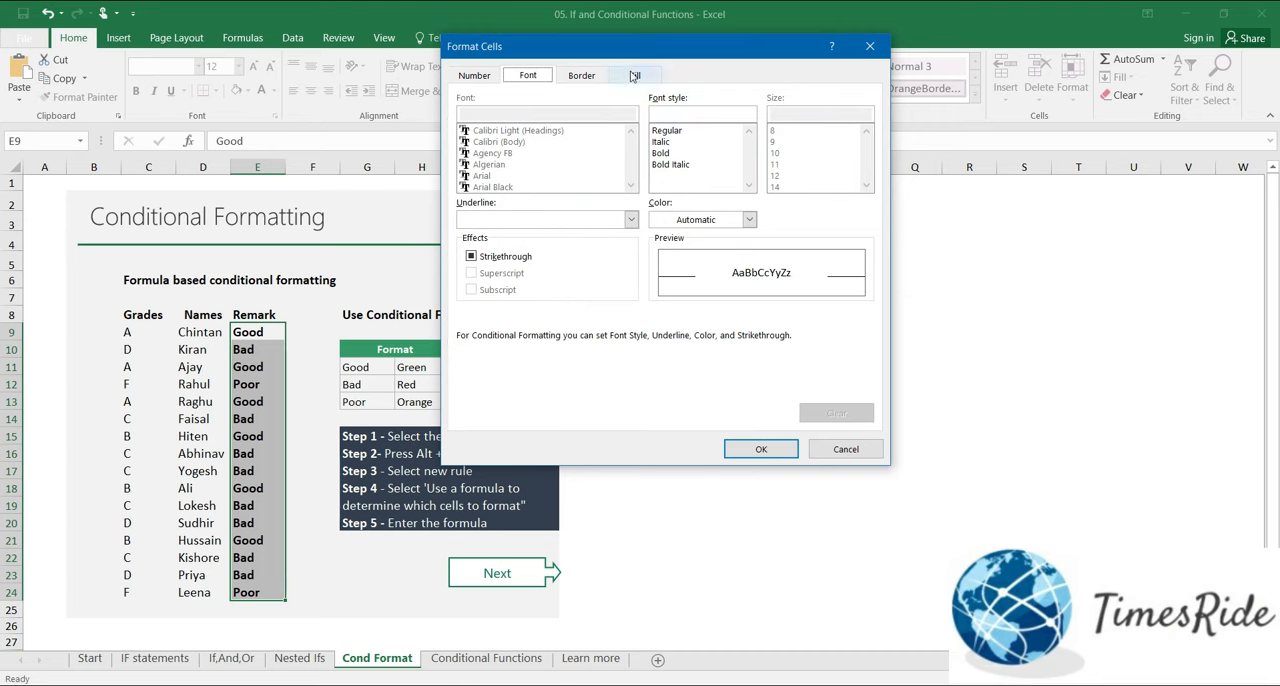
click(634, 77)
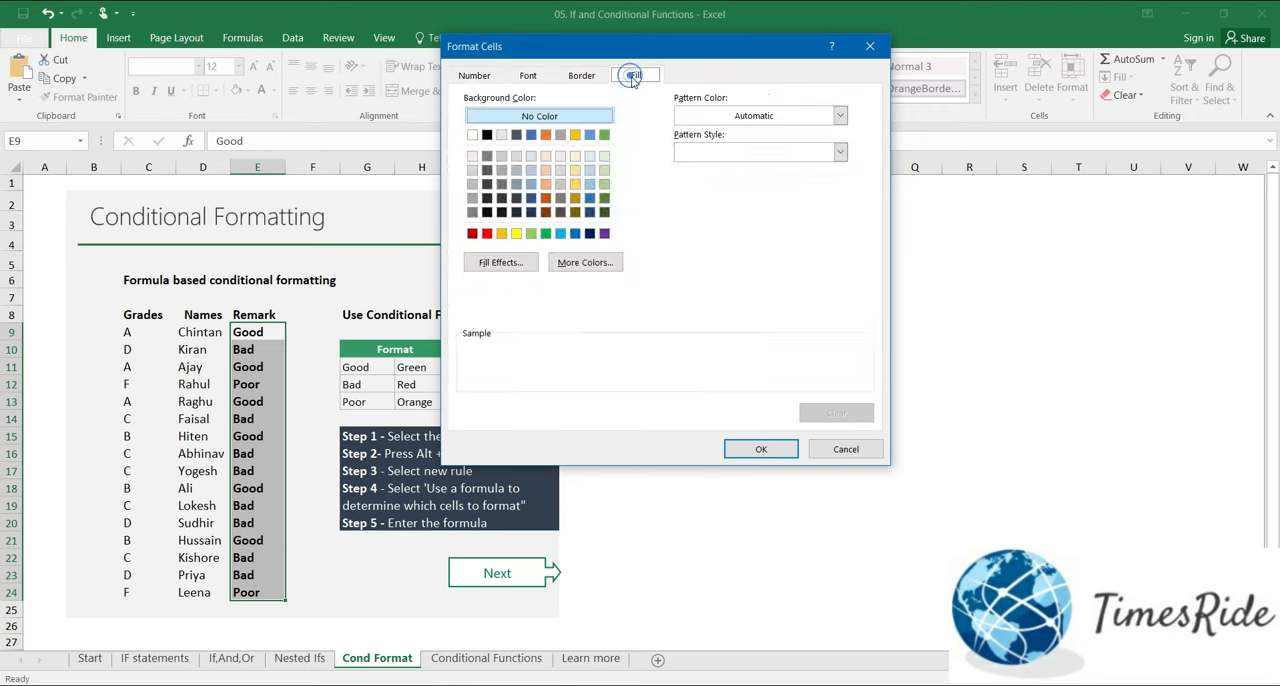
click(531, 233)
click(761, 449)
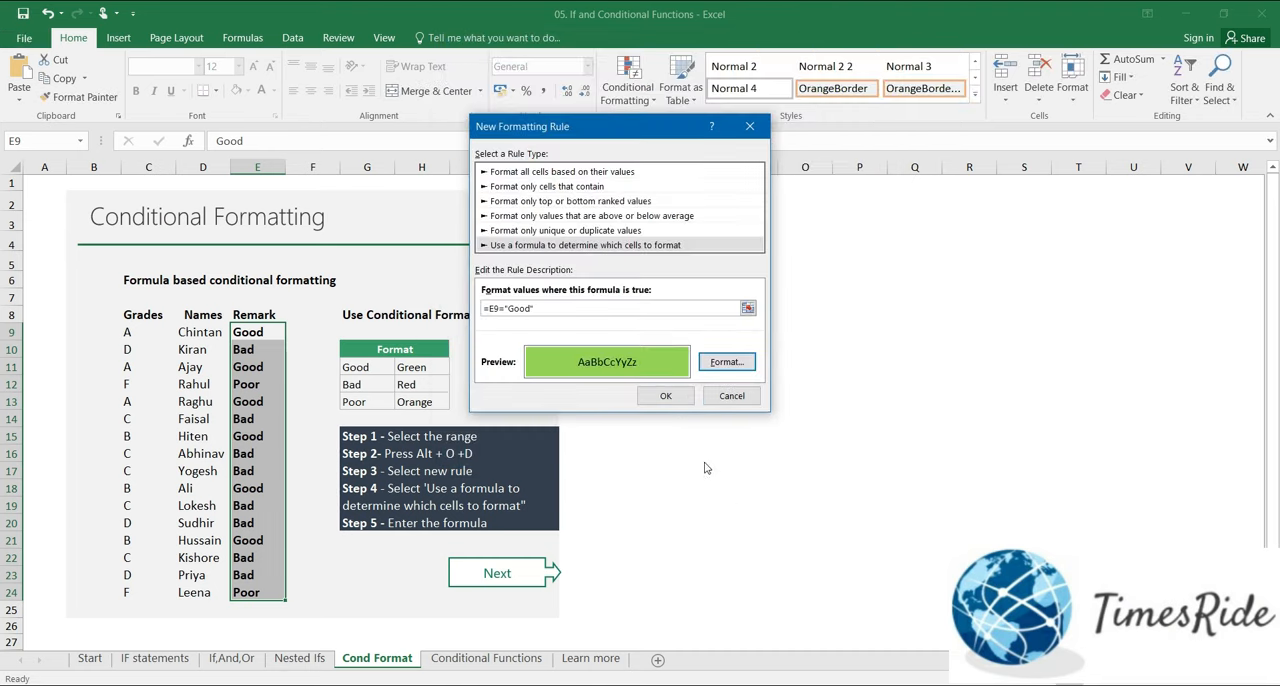
click(674, 399)
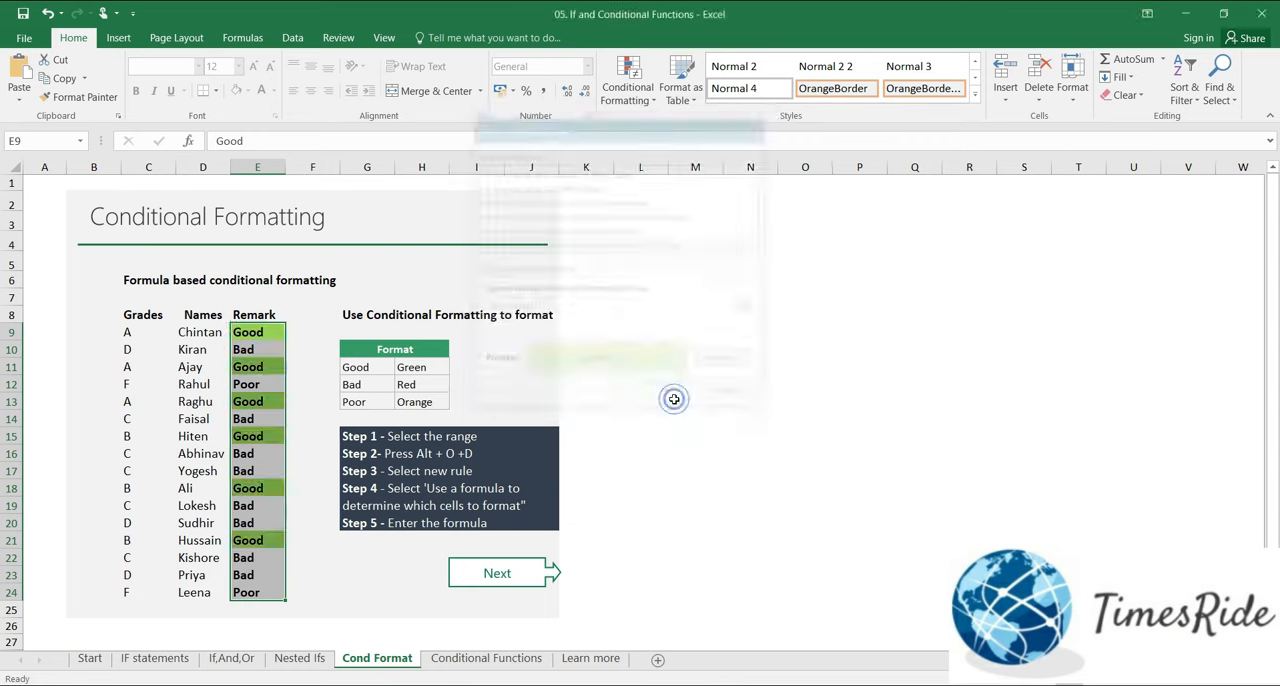
Step: Reselect the remarks in E9:E24 and set up a second formula-based rule with =E9="Bad"
click(272, 353)
drag(271, 328, 258, 591)
click(265, 332)
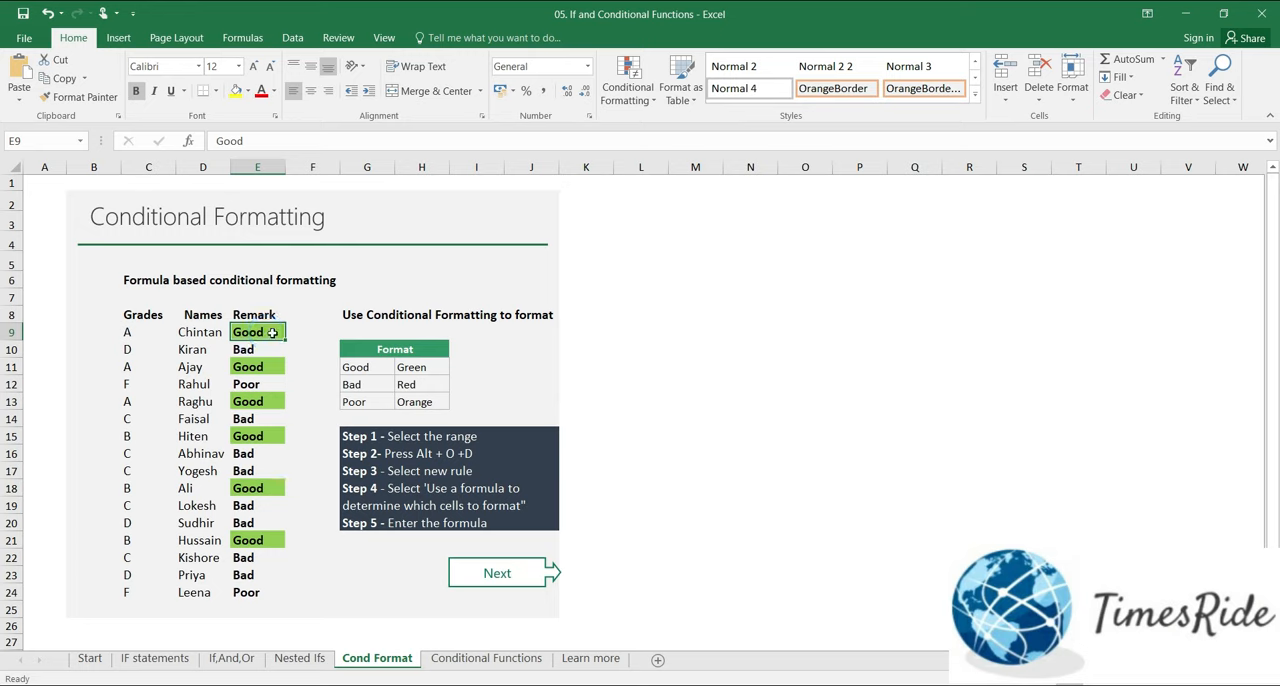
drag(271, 332, 270, 592)
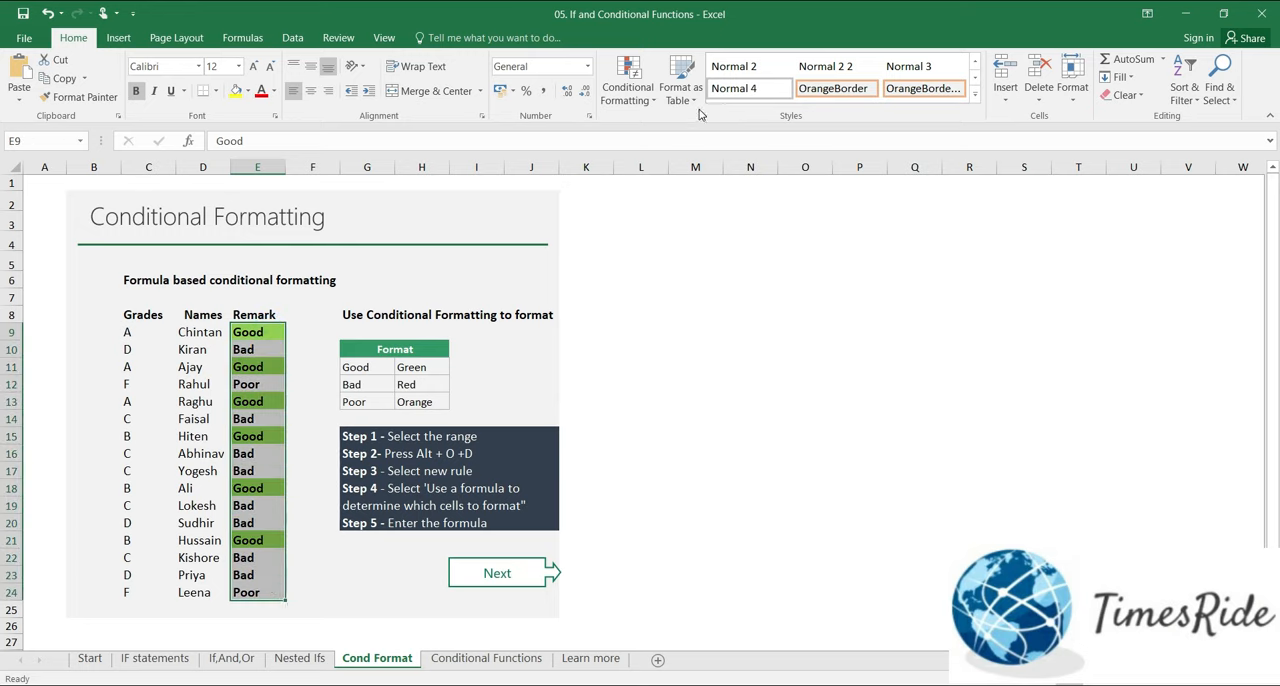
click(628, 86)
click(645, 296)
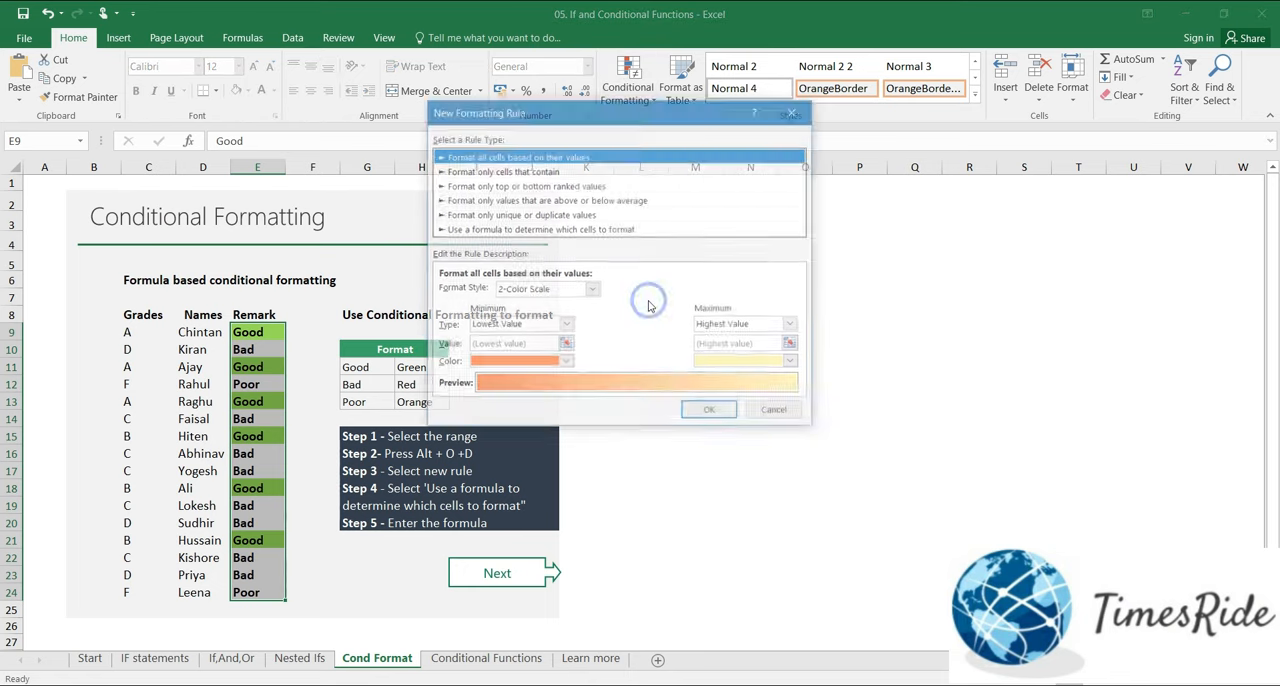
click(518, 229)
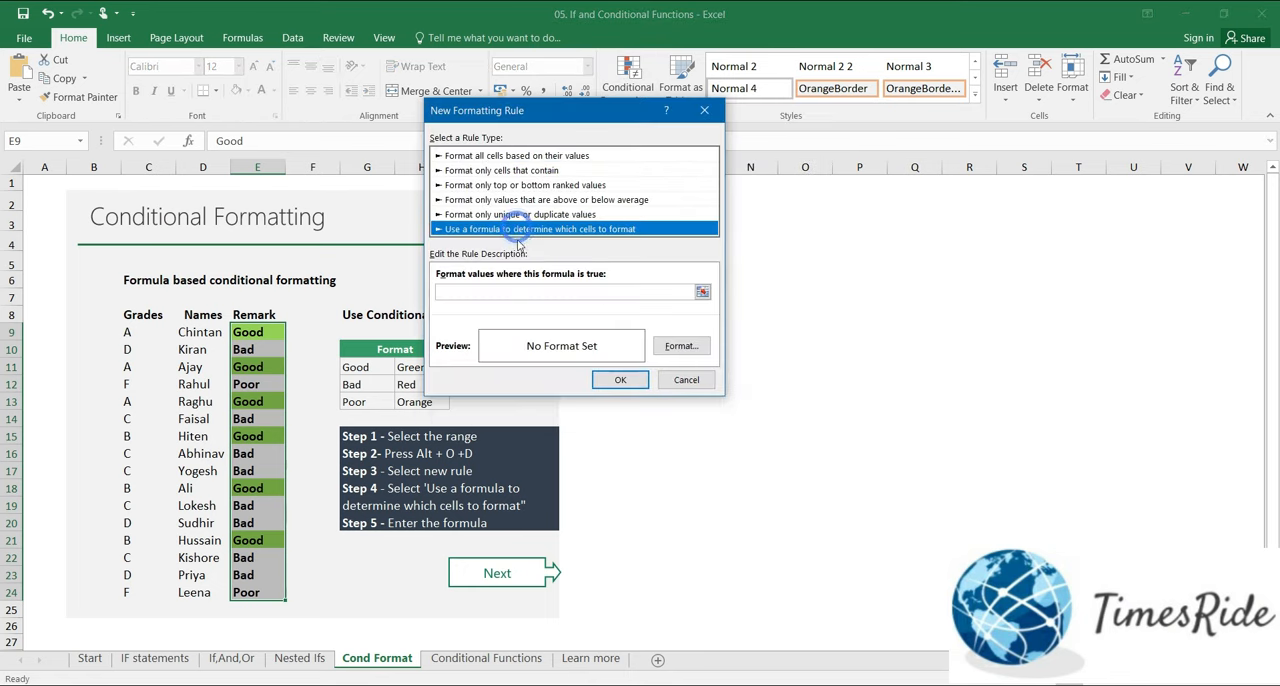
click(476, 291)
text(=)
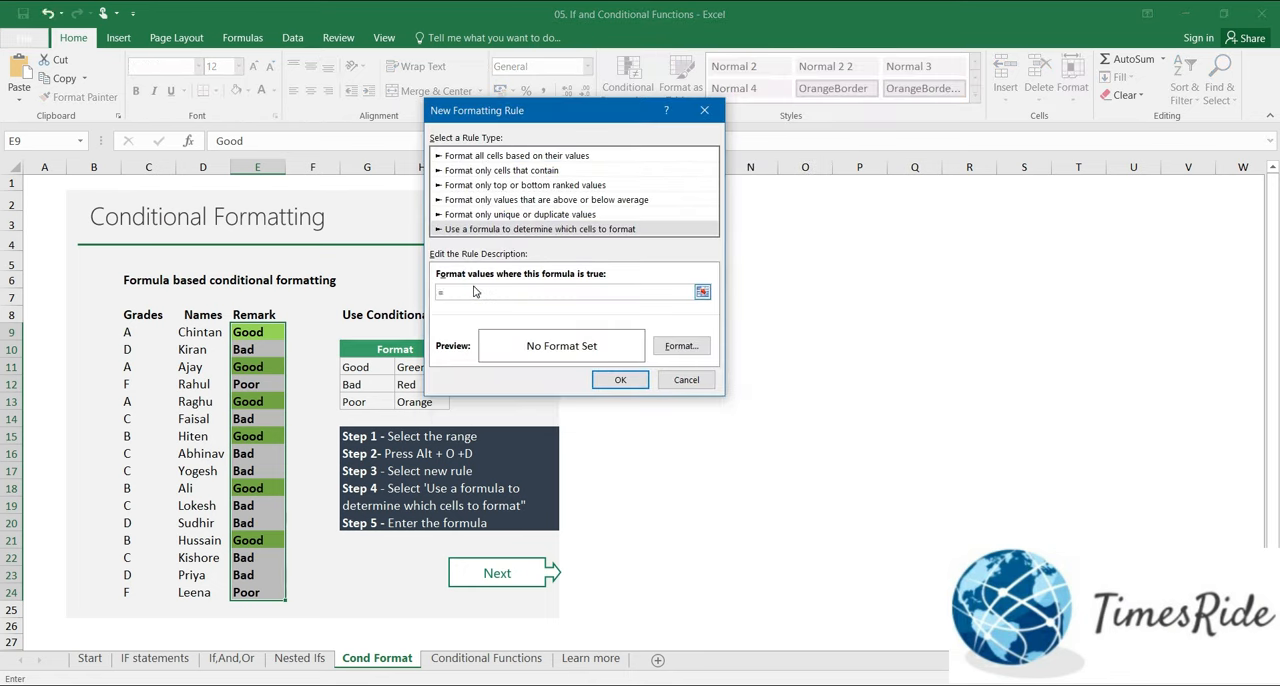
text(E9="Bad")
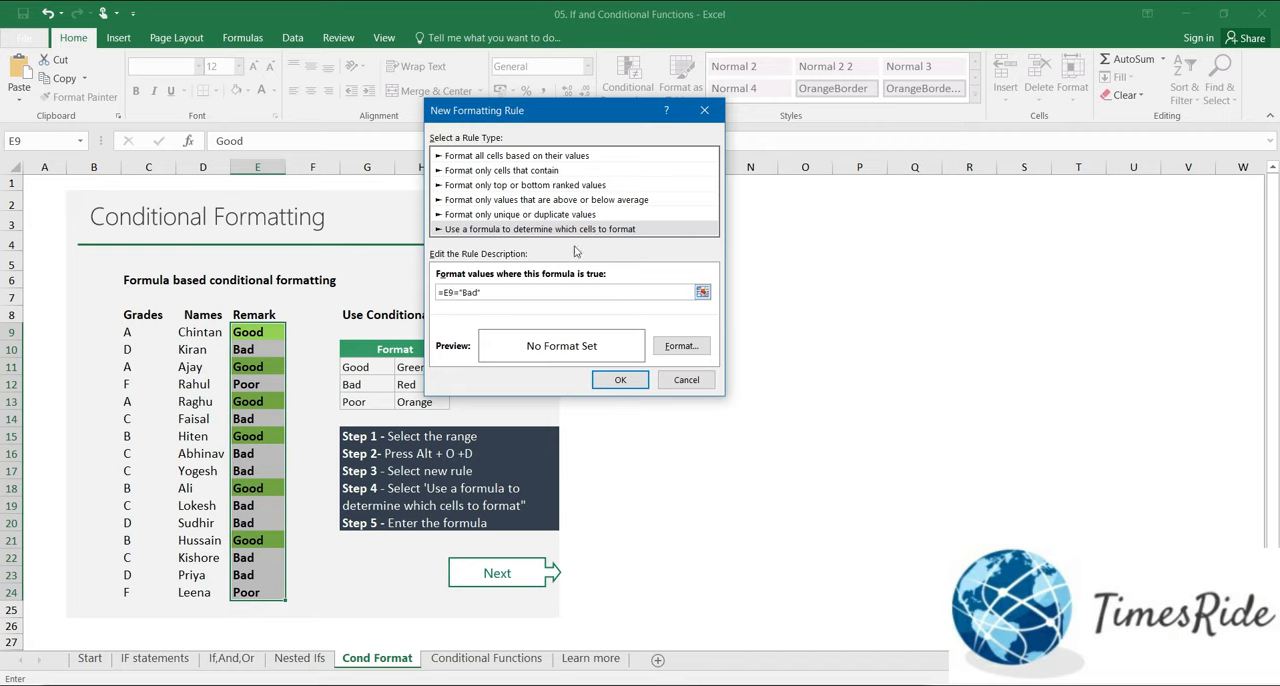
Step: Give the "Bad" rule a red fill and apply it to the remarks
click(682, 346)
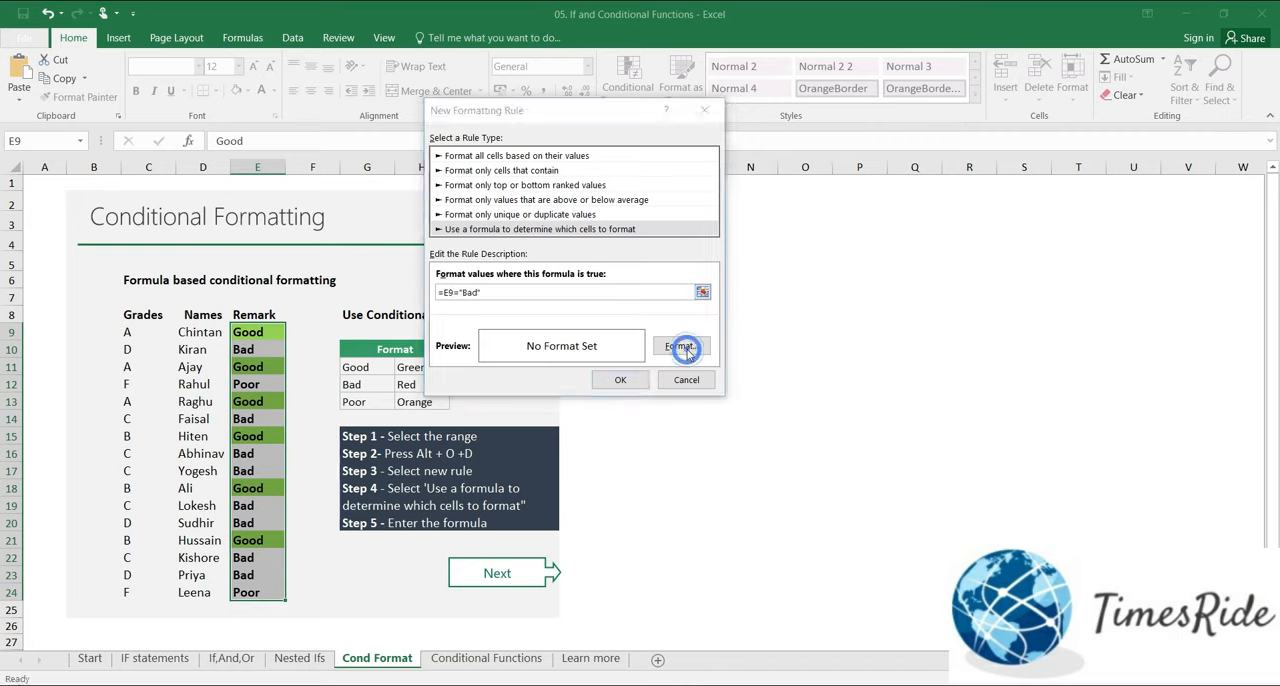
click(441, 218)
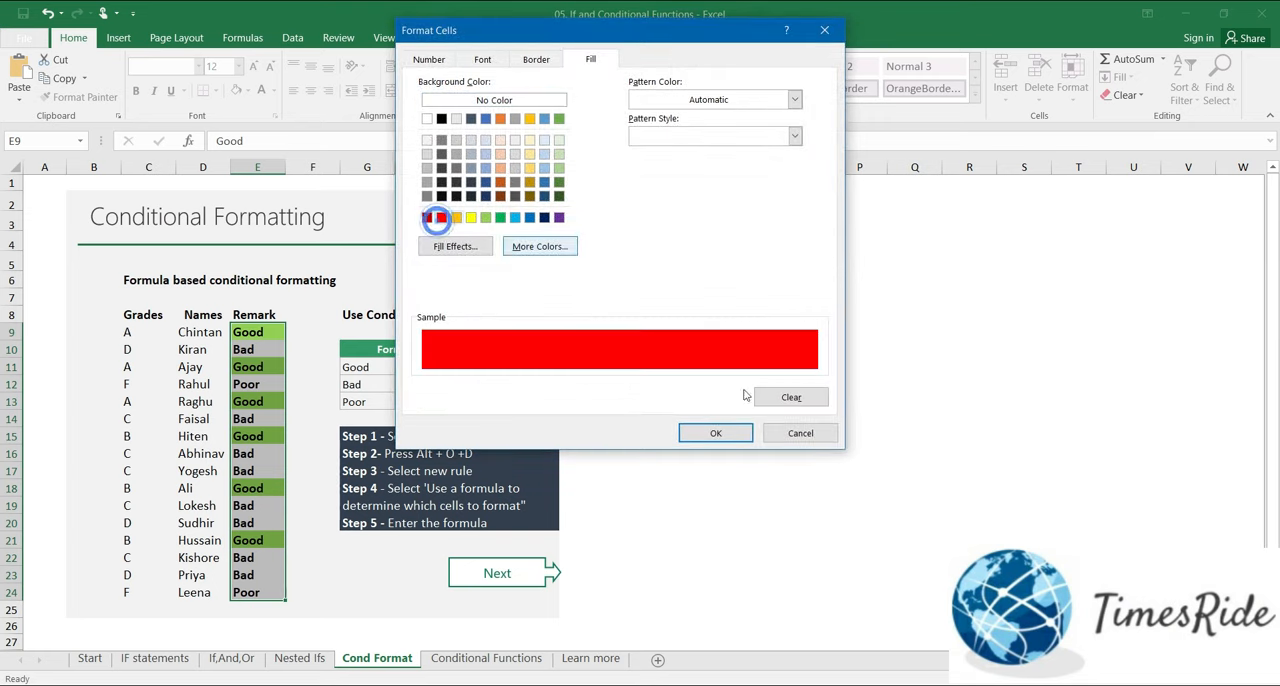
click(712, 433)
click(620, 381)
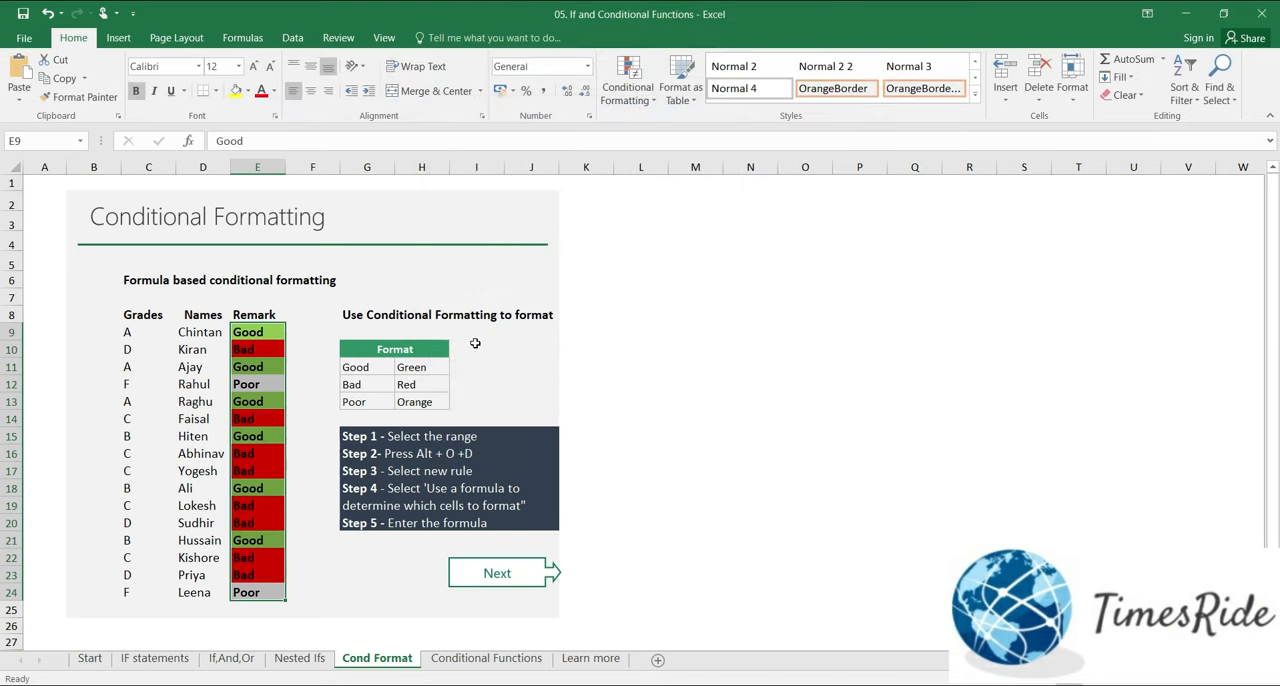
Step: Set up a third formula-based conditional formatting rule for E9:E24 with the formula =E9="Poor"
click(628, 82)
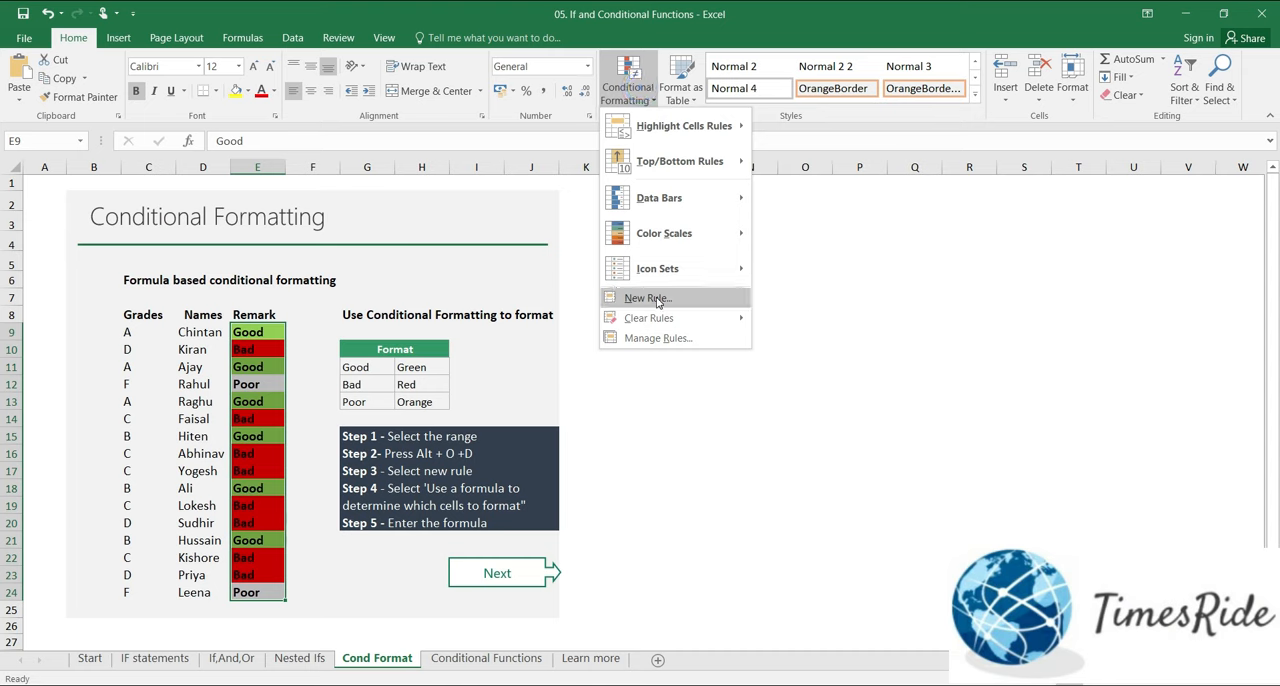
click(655, 300)
click(457, 213)
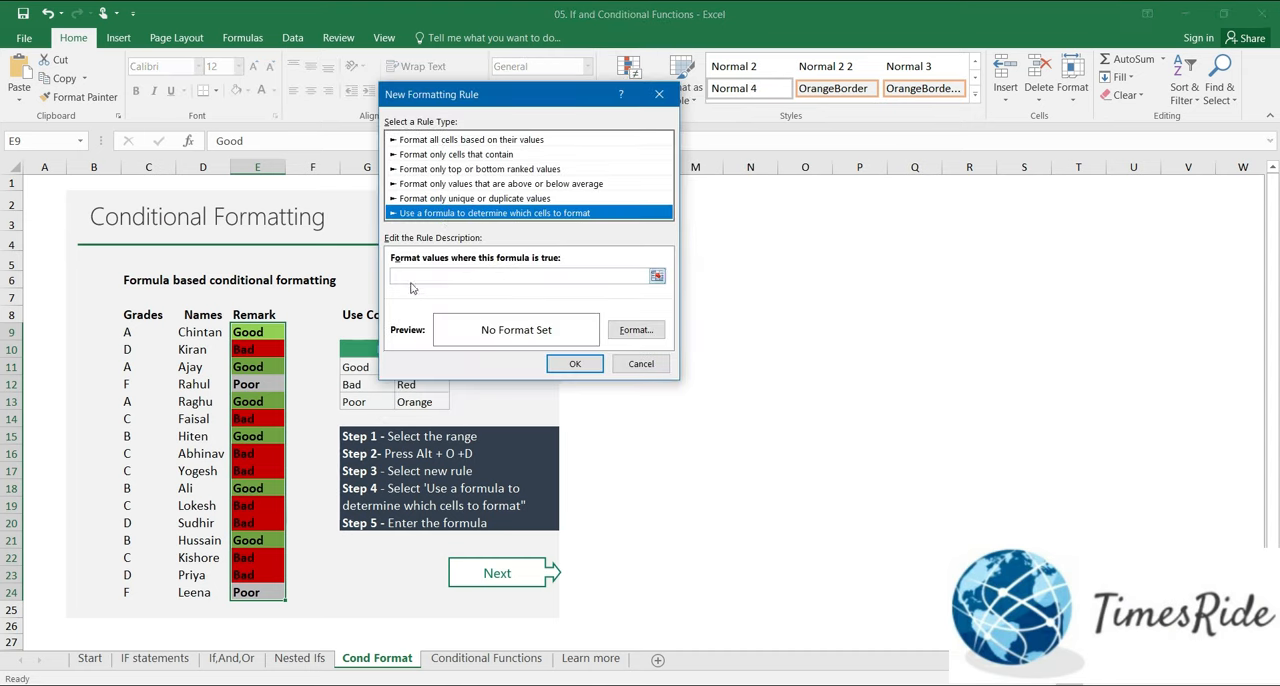
click(408, 274)
text(=)
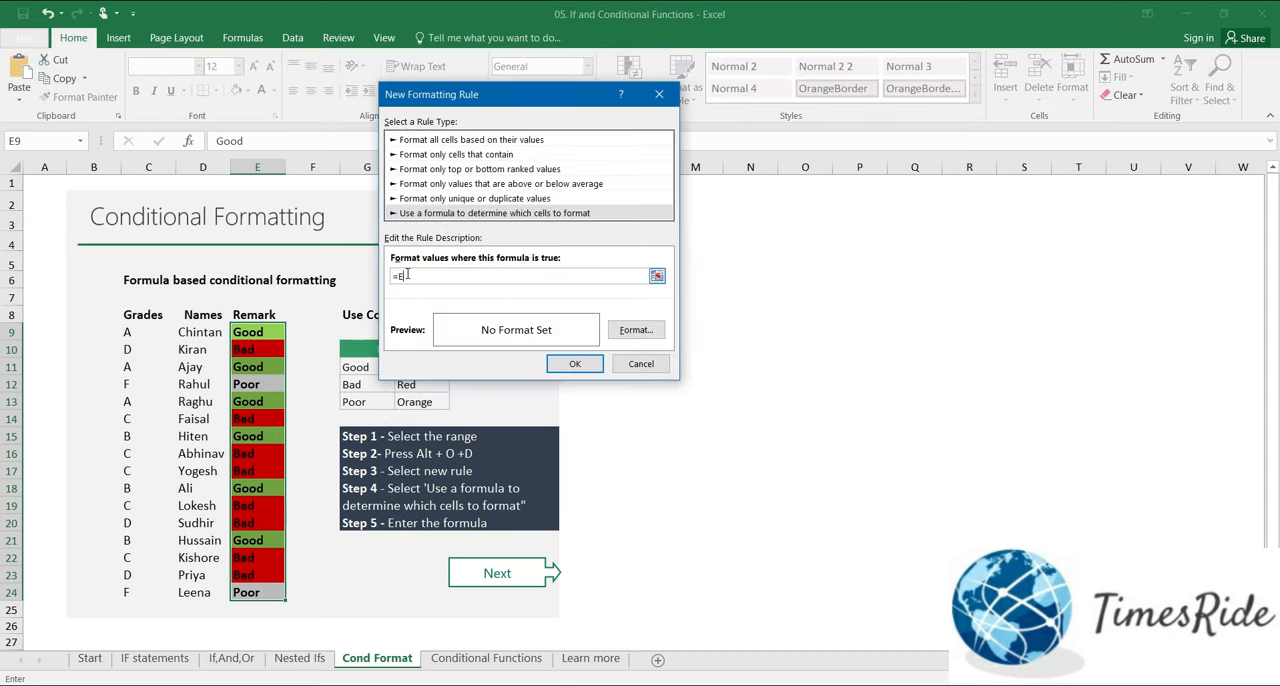
text(E9="Poor")
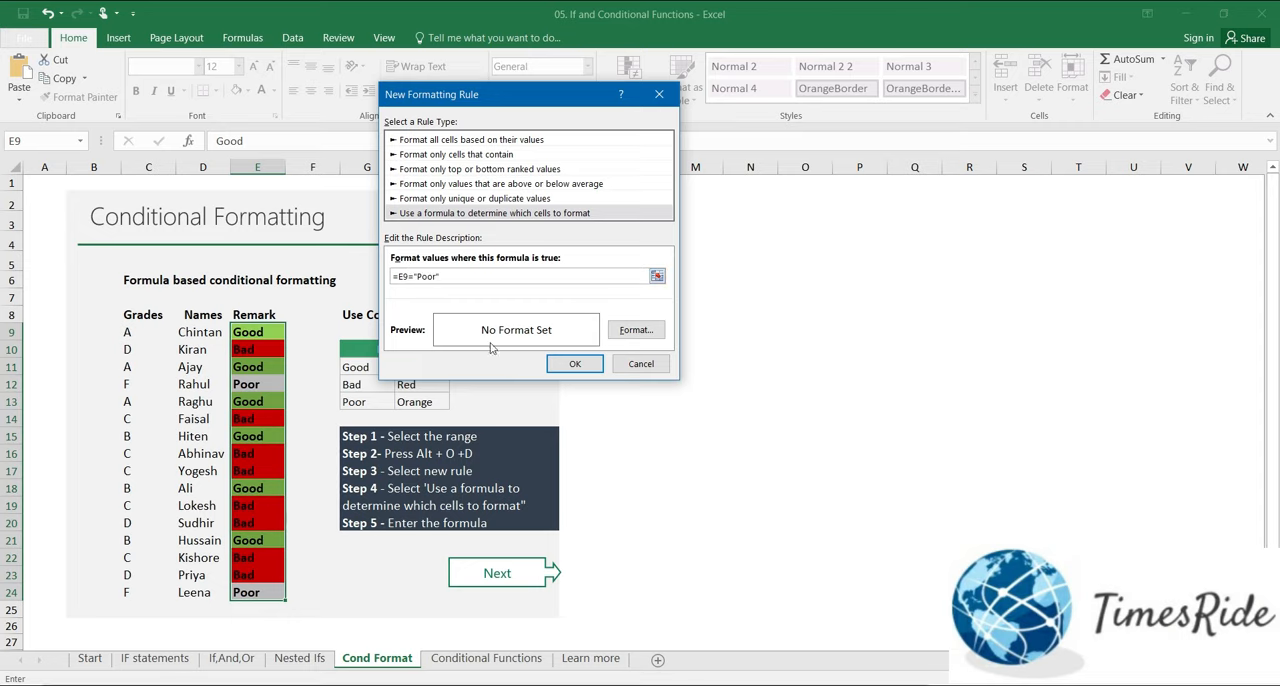
Step: Give the "Poor" rule an orange fill, apply it and deselect the remarks
click(632, 330)
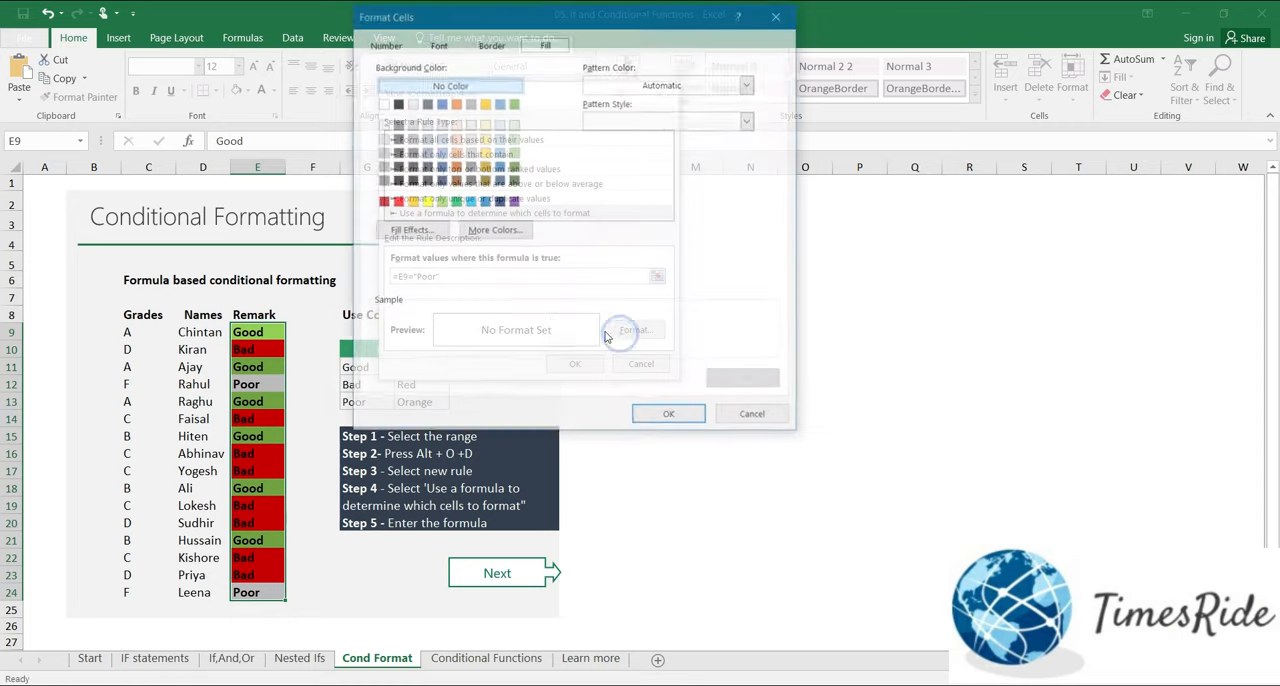
click(411, 202)
click(670, 417)
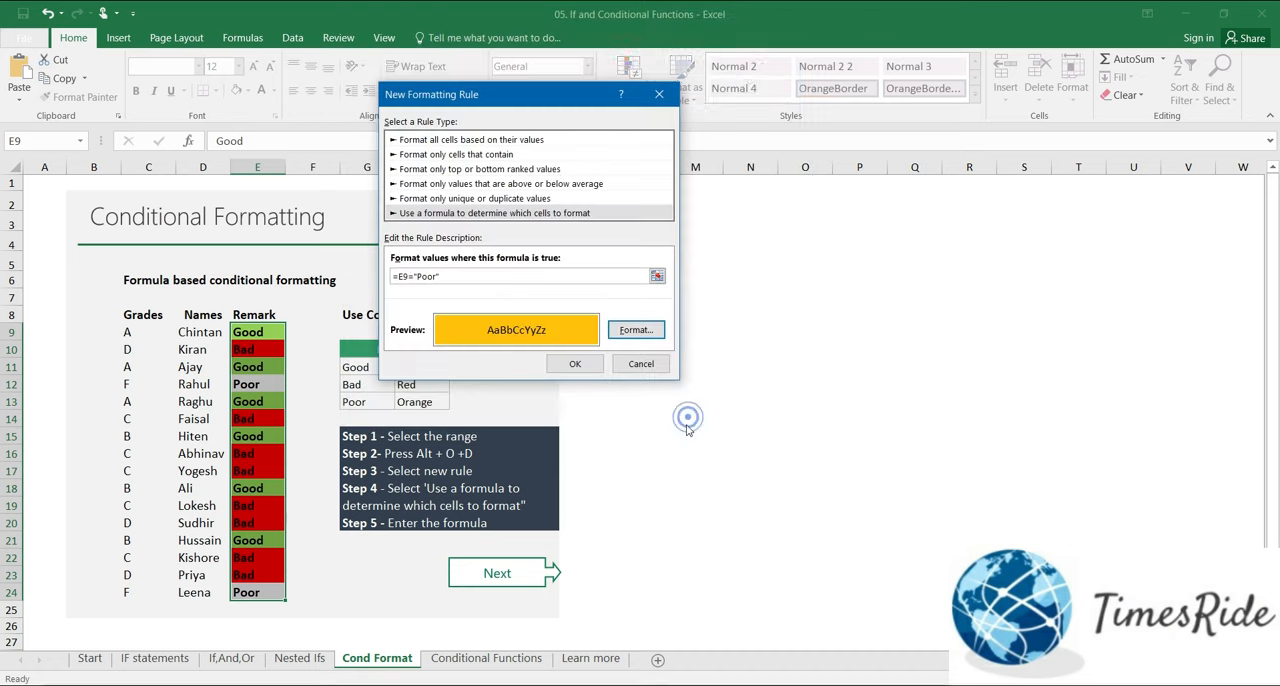
click(575, 363)
click(322, 509)
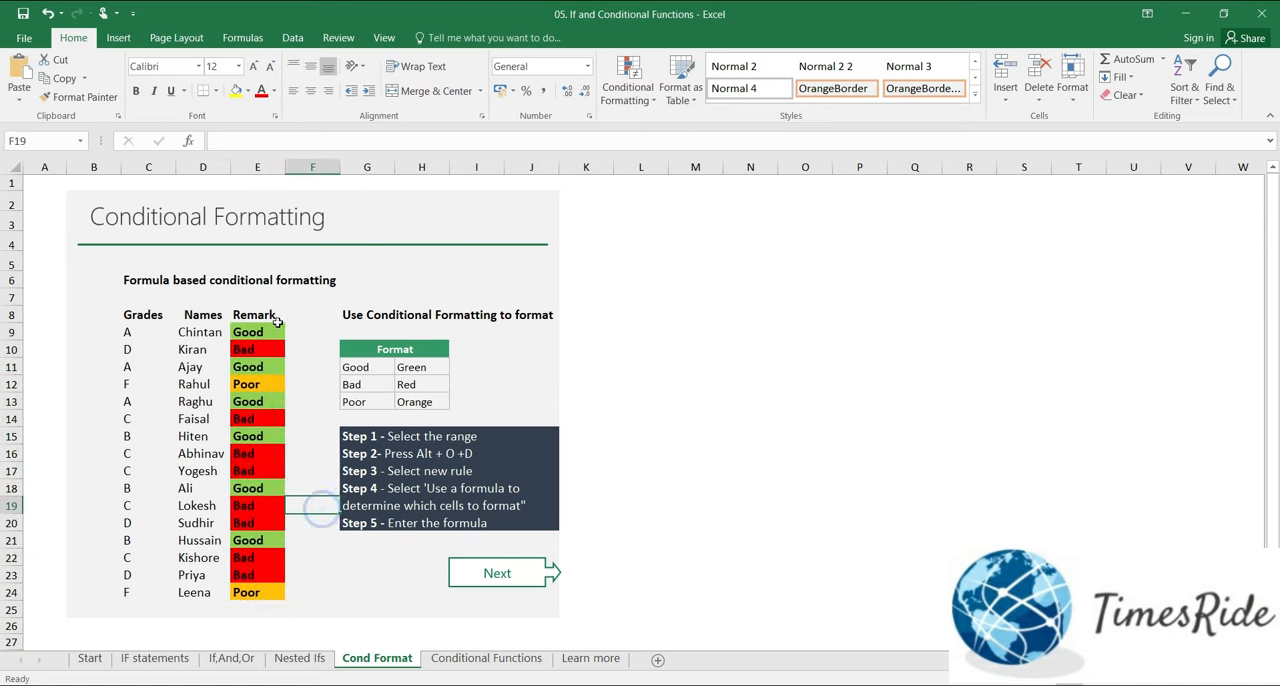
Step: Test the rules by clearing the remarks in E21 and E24 and entering Poor in E21 and Good in E24
click(262, 541)
key(Delete)
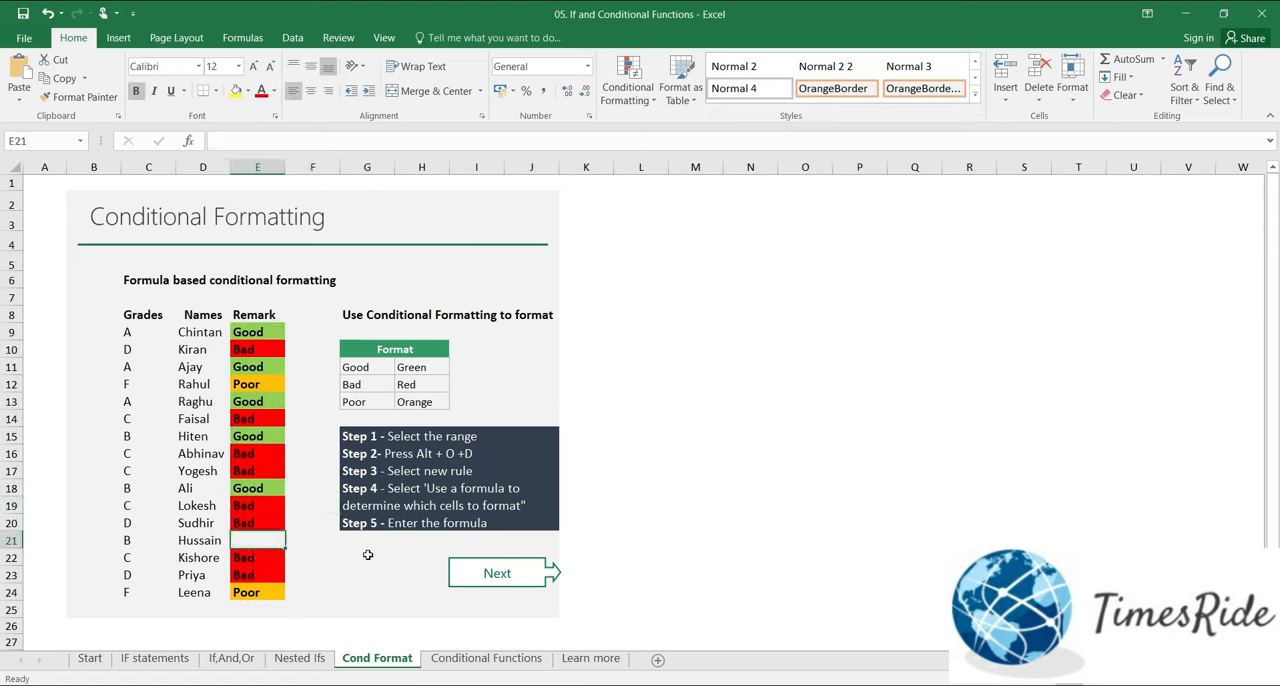
click(328, 590)
click(246, 590)
key(Delete)
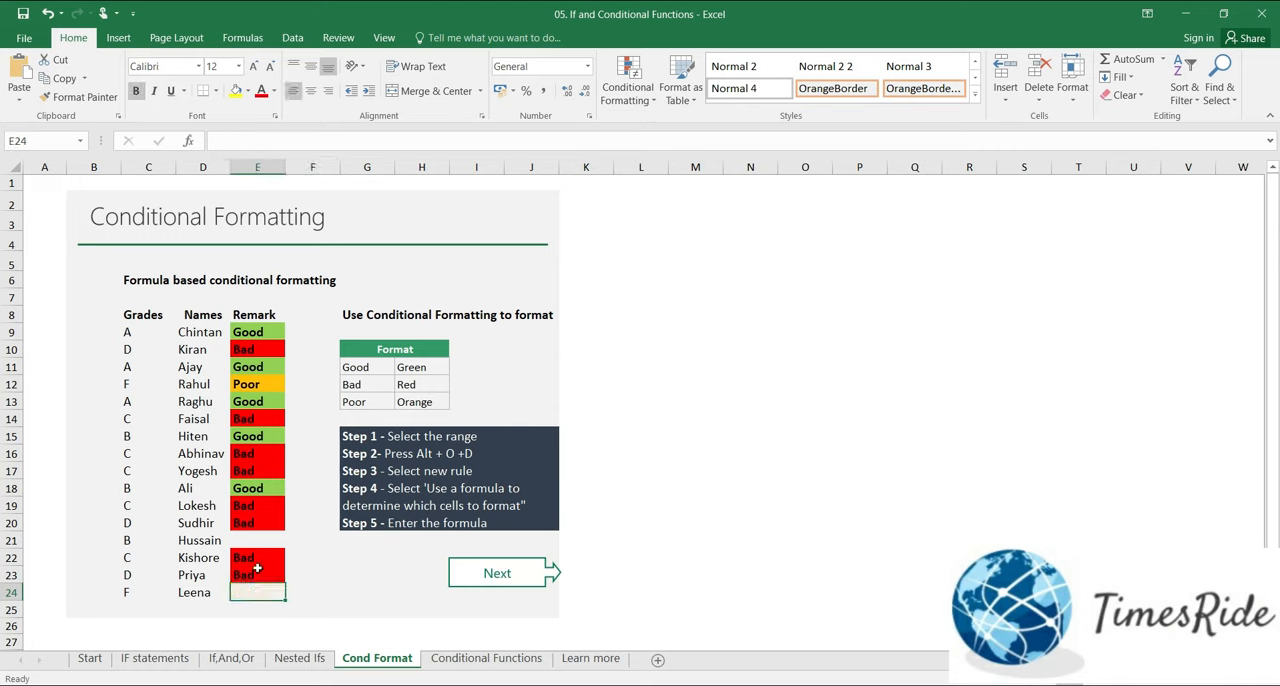
click(266, 542)
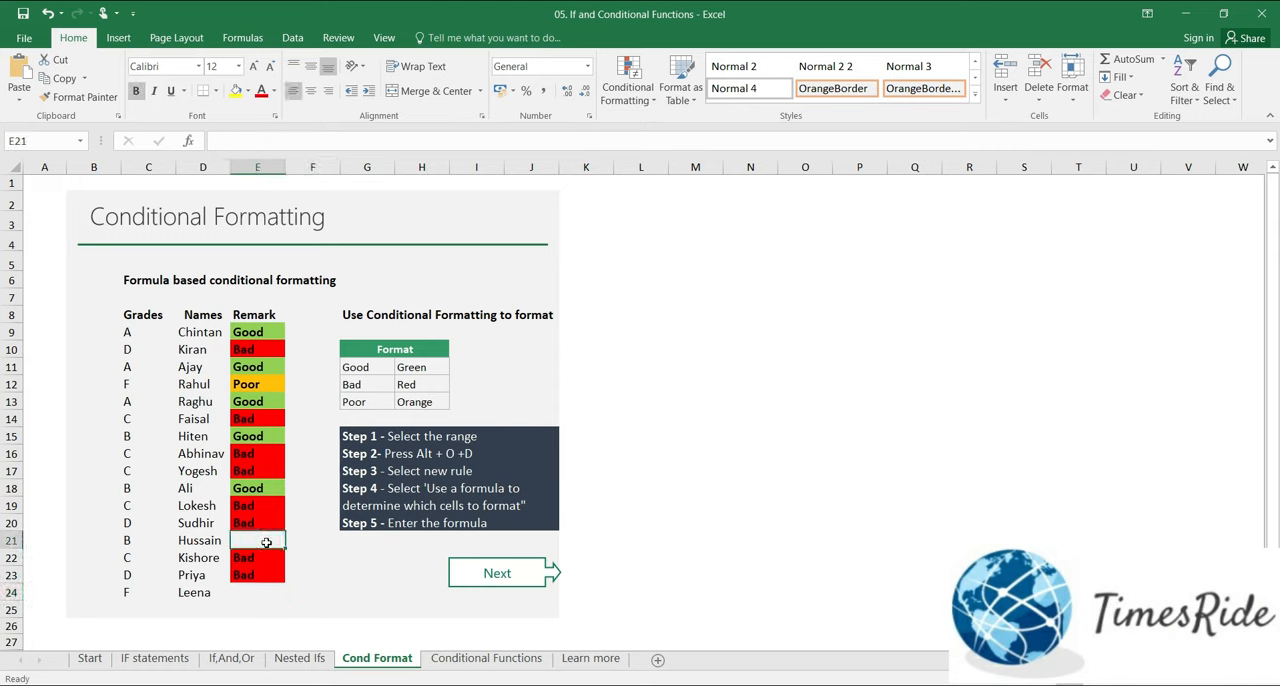
text(Poor)
key(Return)
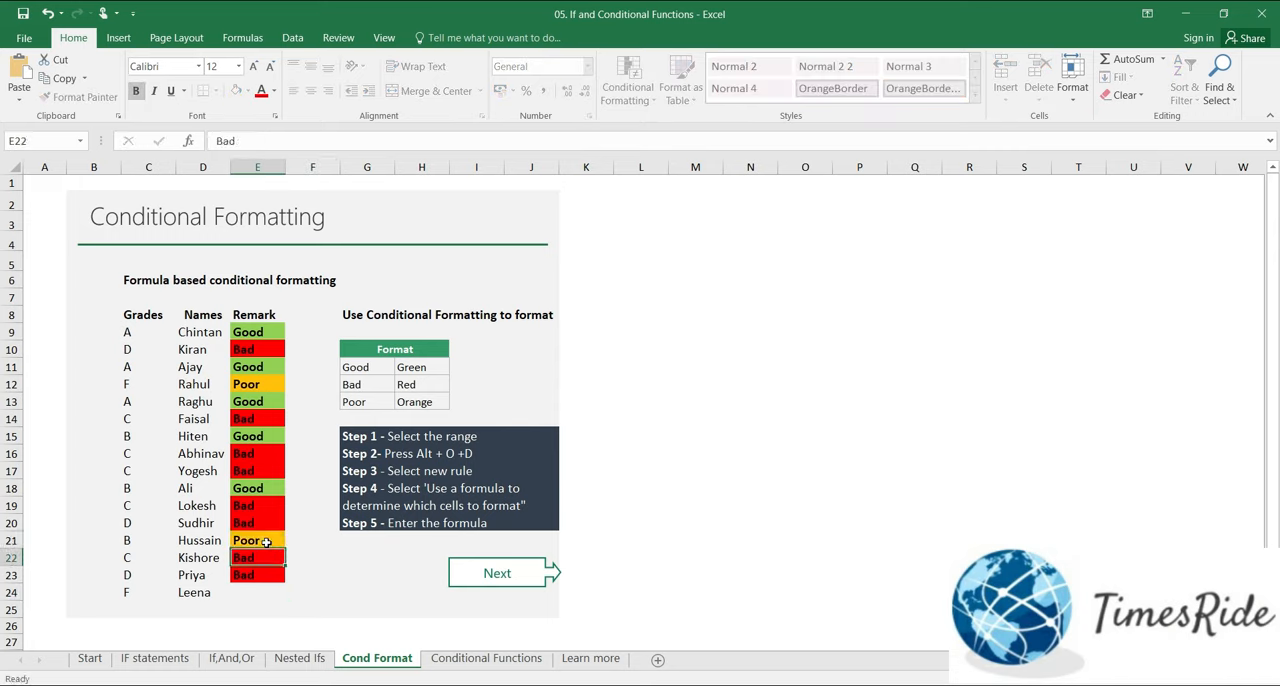
key(Down)
key(Down)
text(Good)
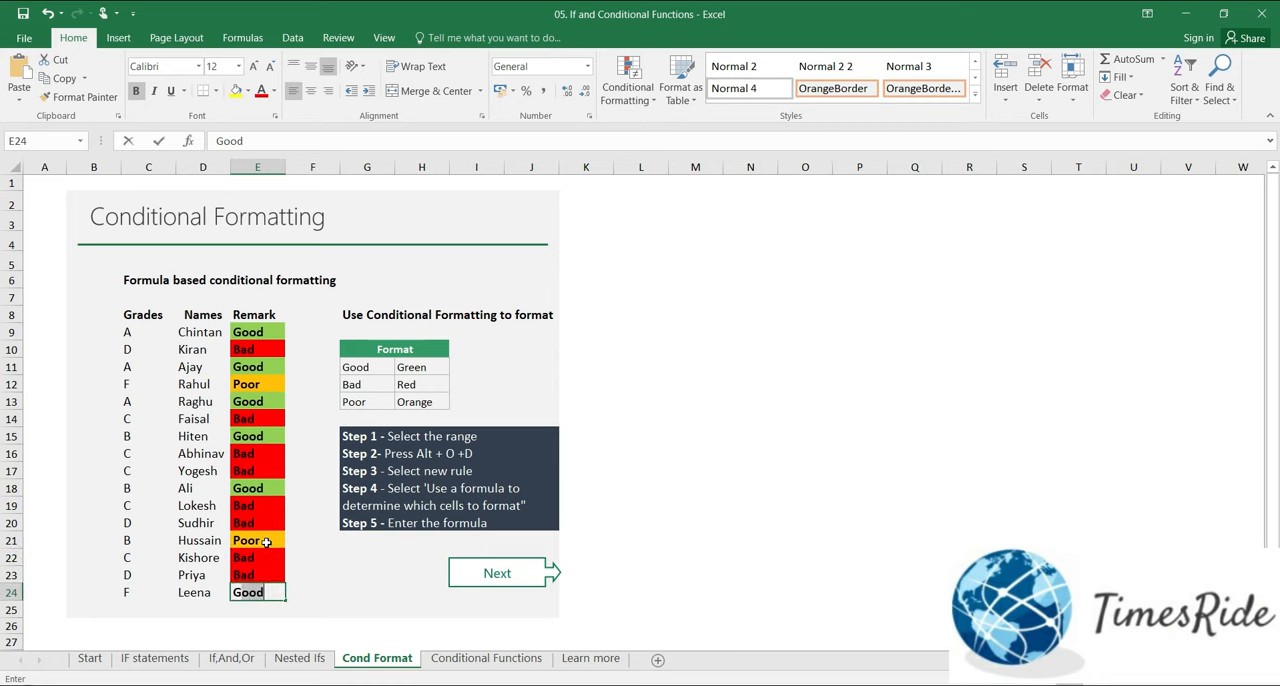
key(Return)
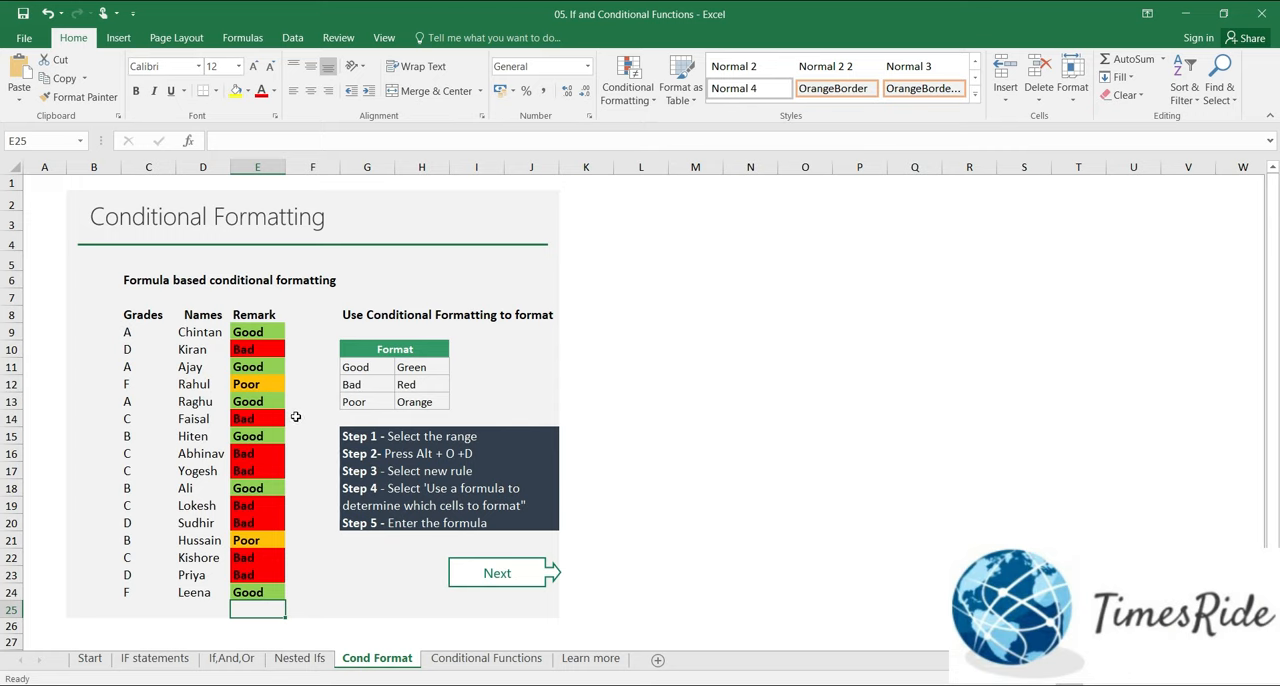
Step: Move on to the Conditional Functions sheet with the SUMIF exercise
click(509, 580)
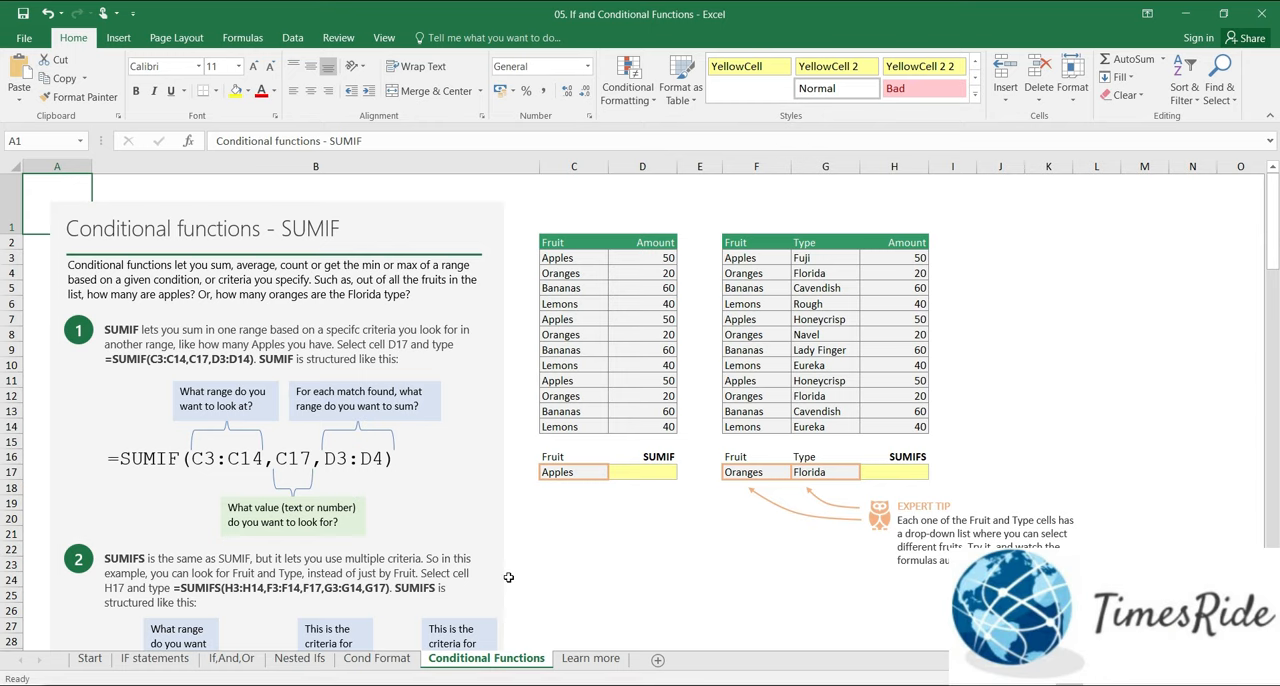
Step: Review the first fruit and amount table, its Apples entries and the Apples criterion in C17
click(566, 242)
key(ctrl+a)
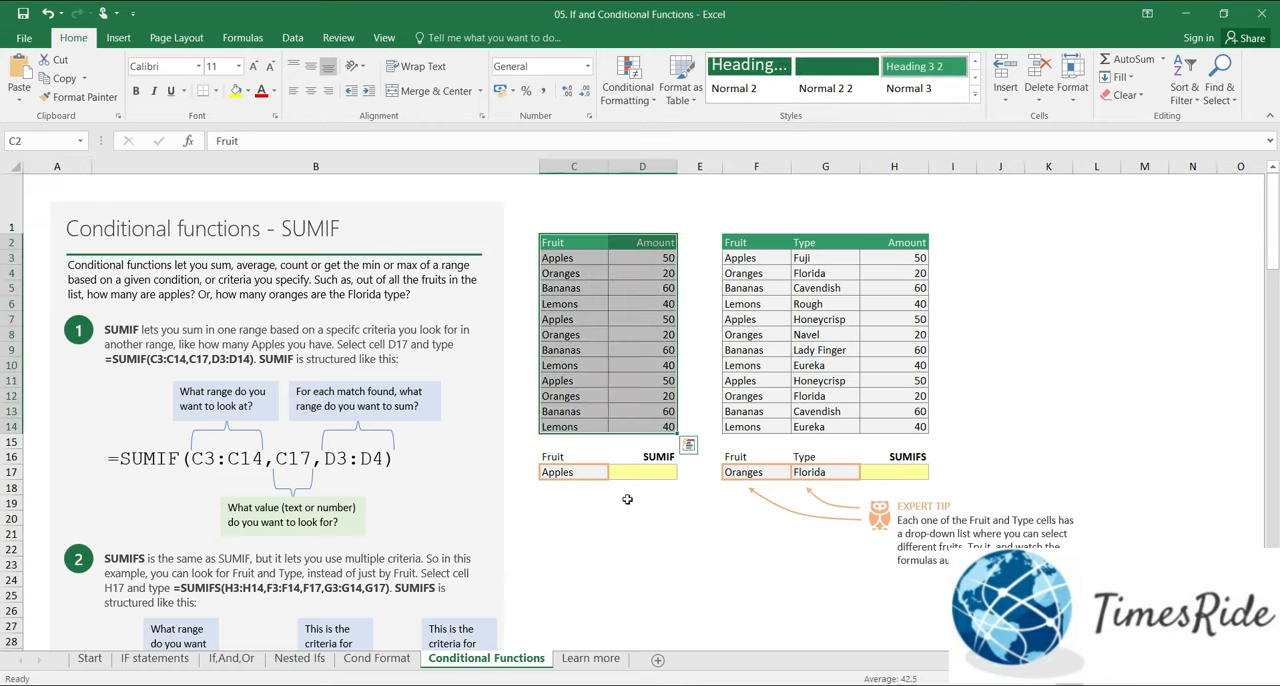
click(589, 259)
click(558, 382)
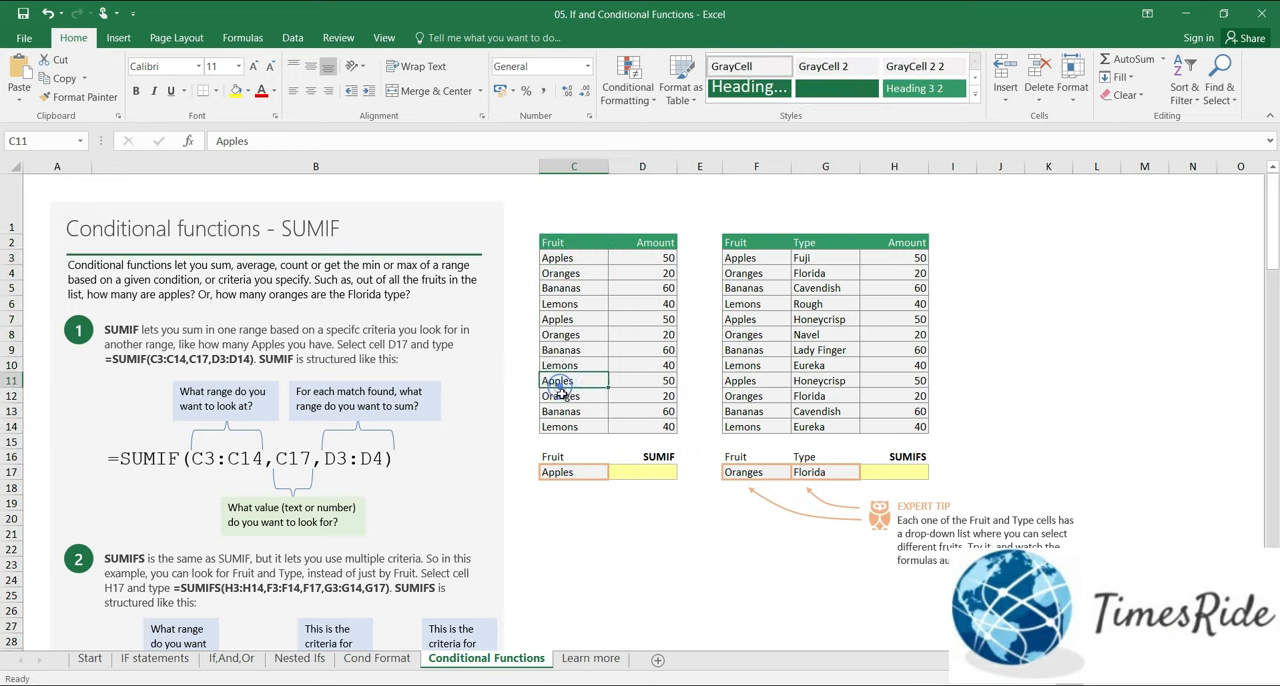
click(575, 477)
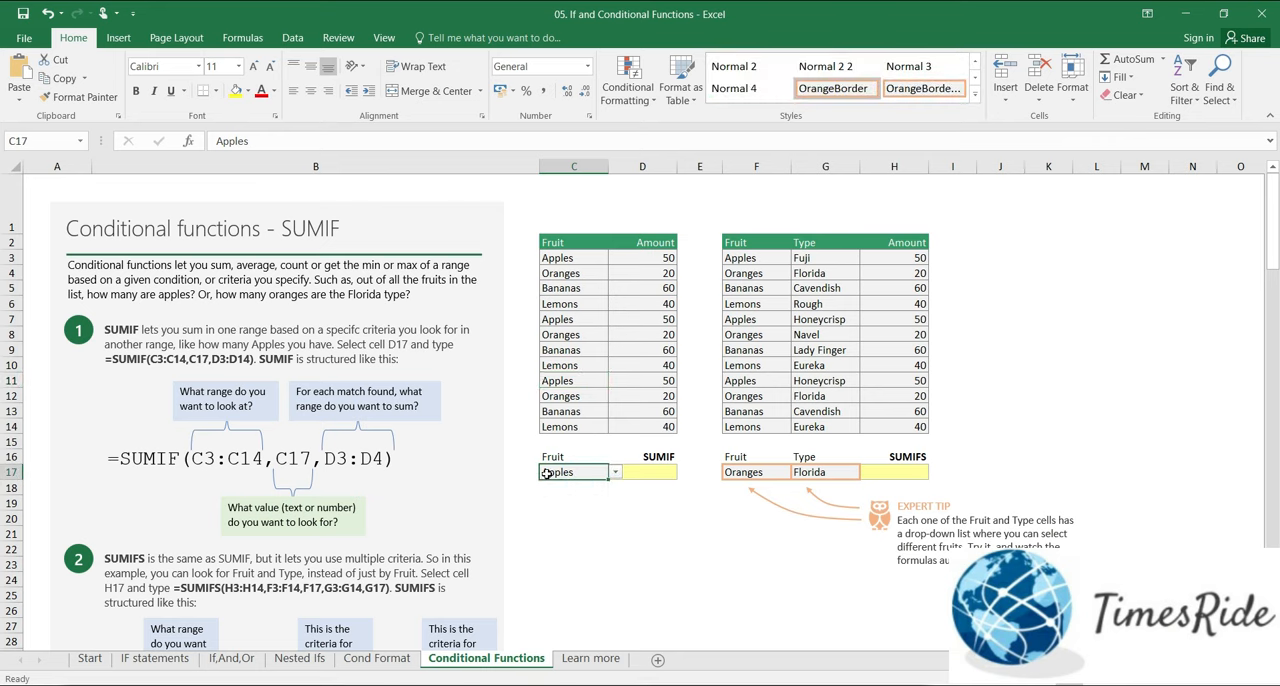
Step: Enter =SUMIF(C3:C14,"Apples",D3:D14) in D17 to total the amounts for Apples
click(659, 471)
text(=s)
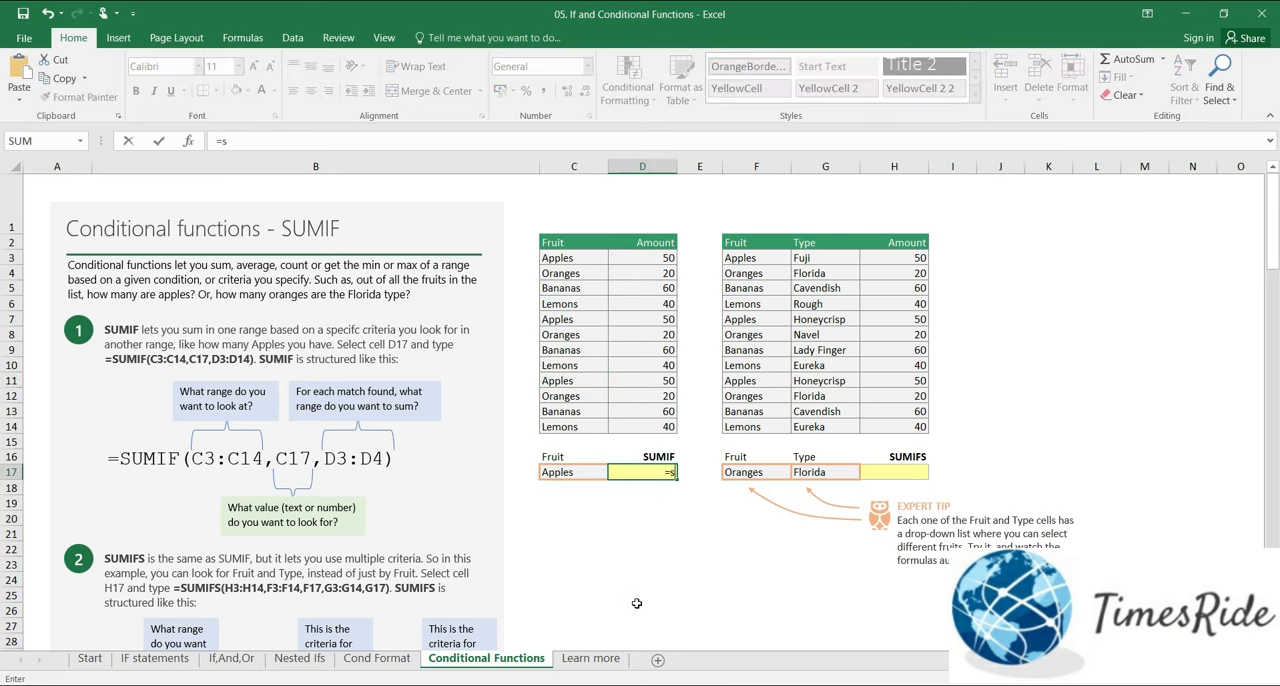
text(umif()
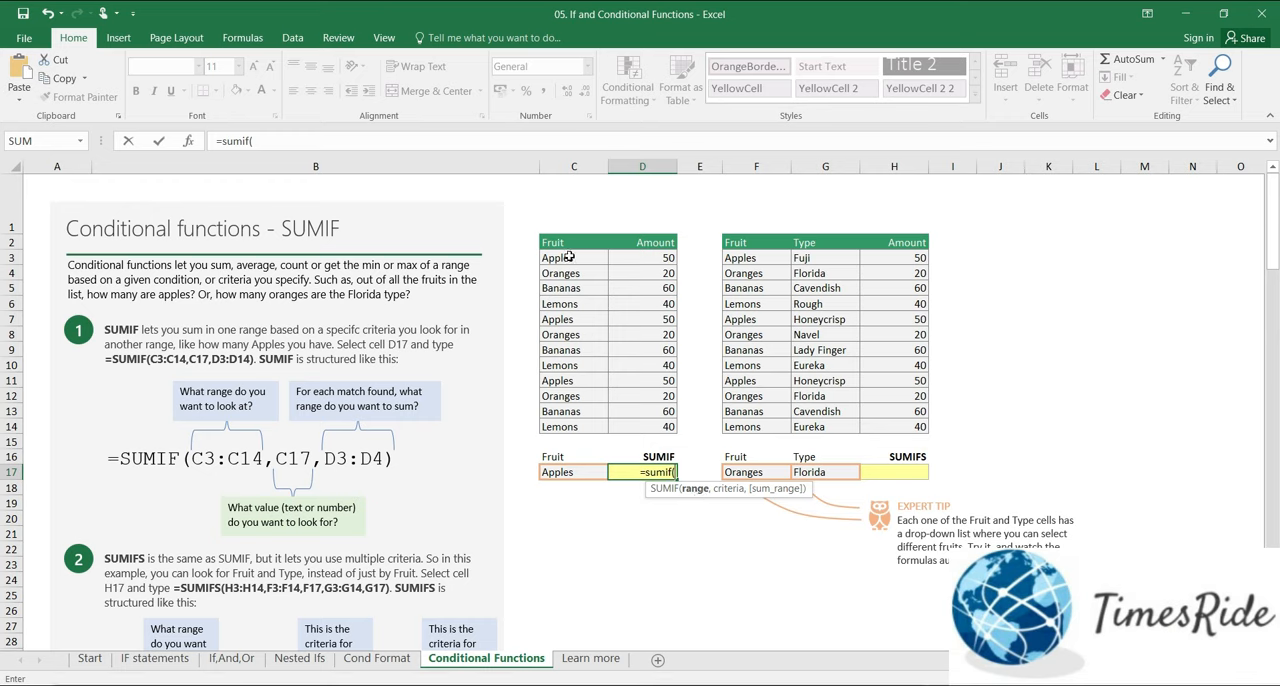
drag(570, 257, 567, 424)
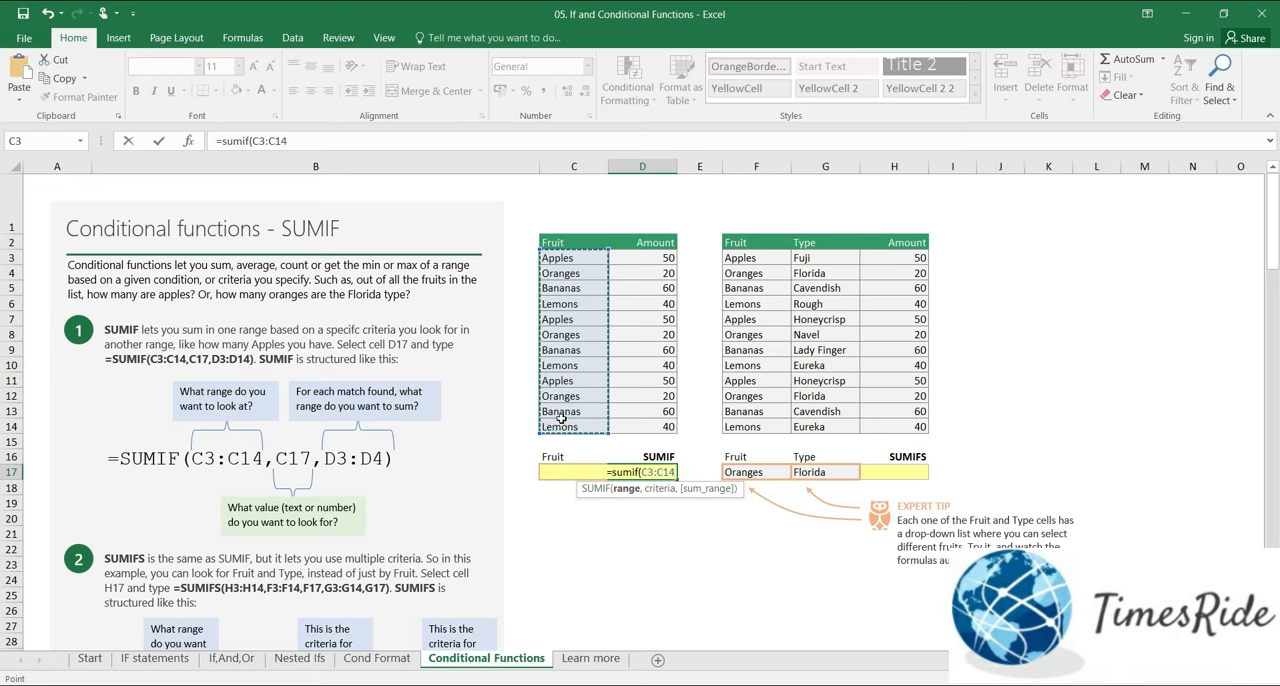
text(,)
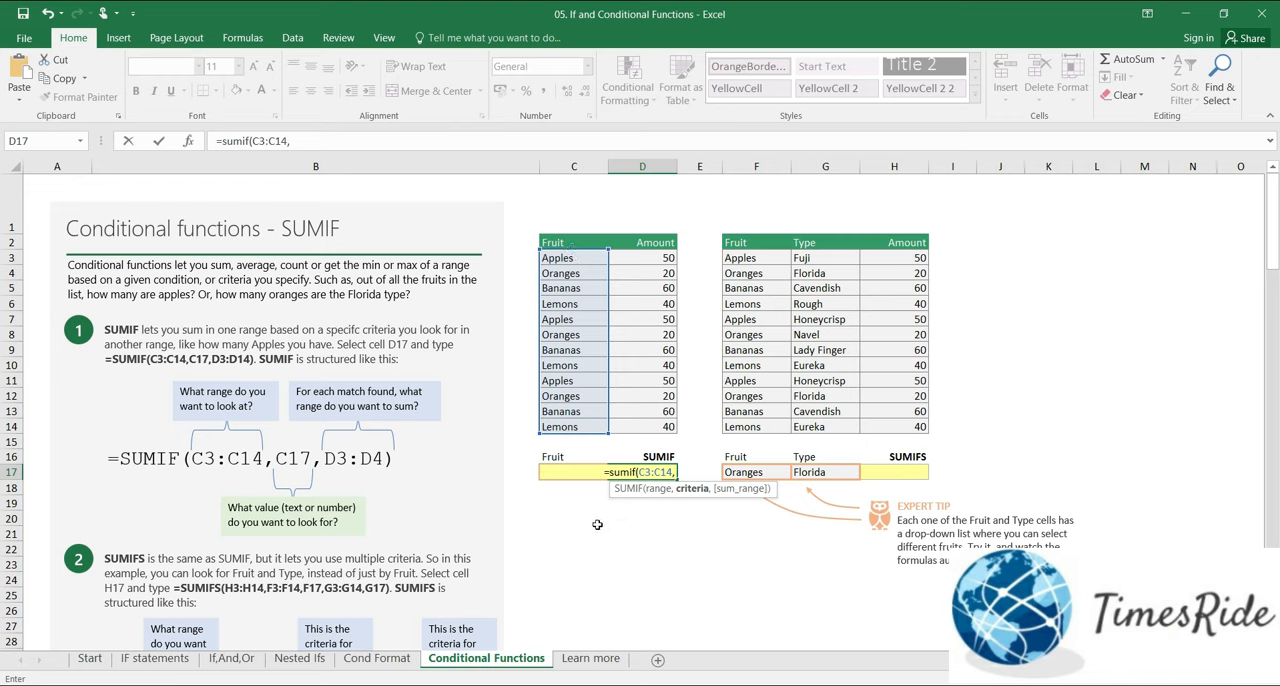
text(")
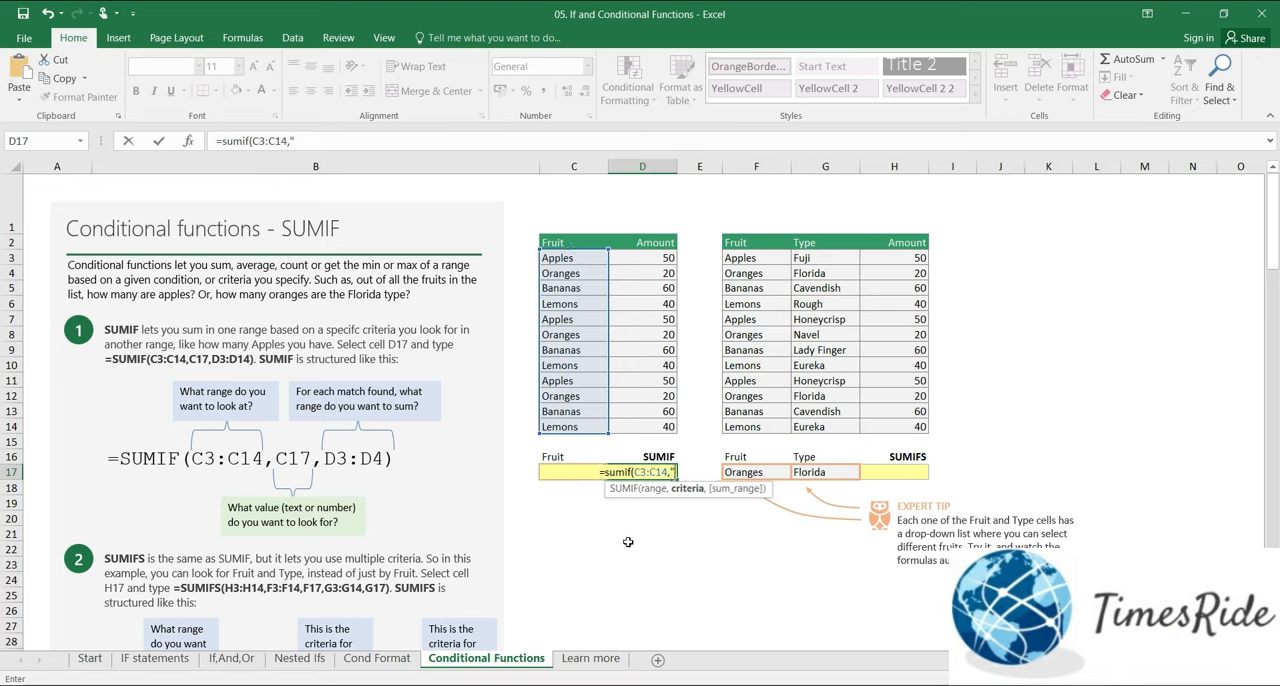
text(Apples")
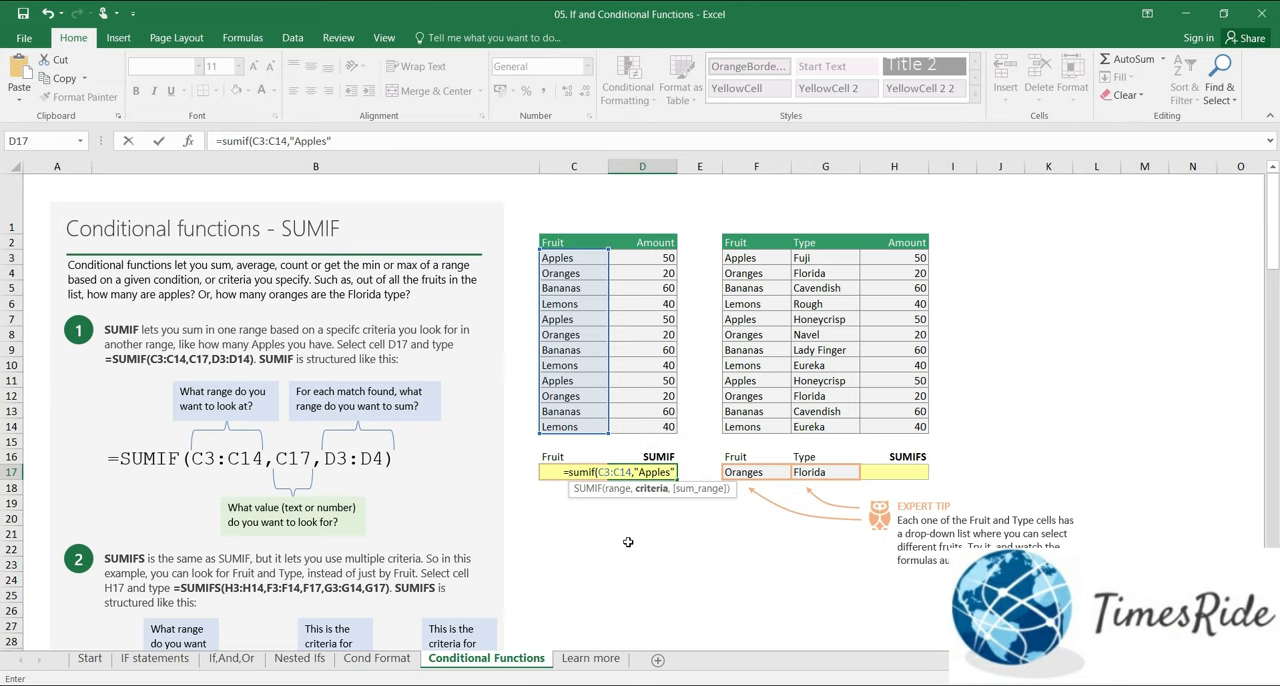
text(,)
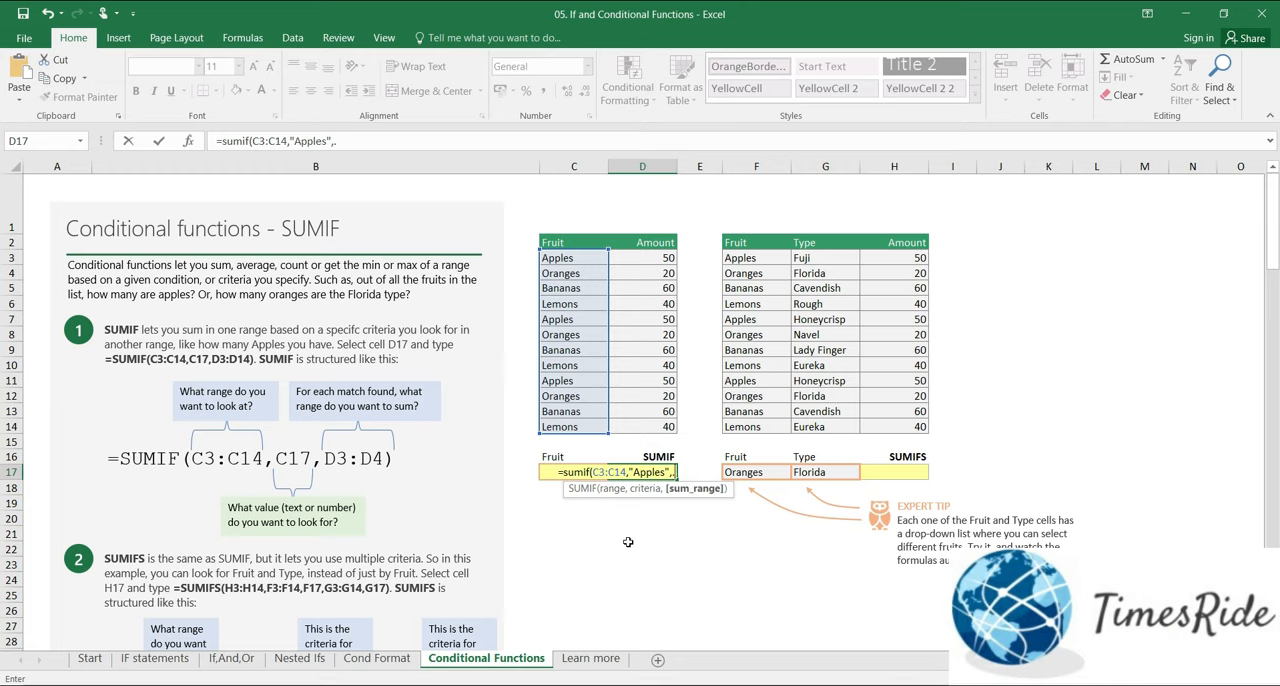
key(BackSpace)
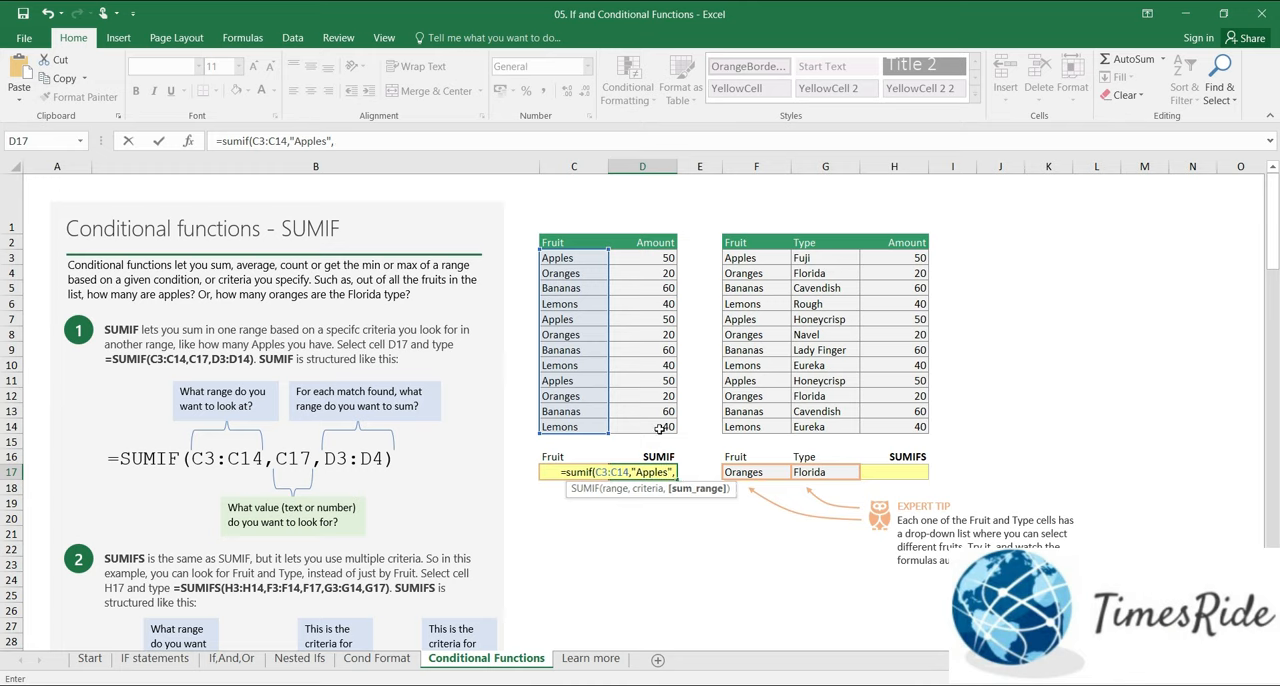
drag(655, 258, 650, 437)
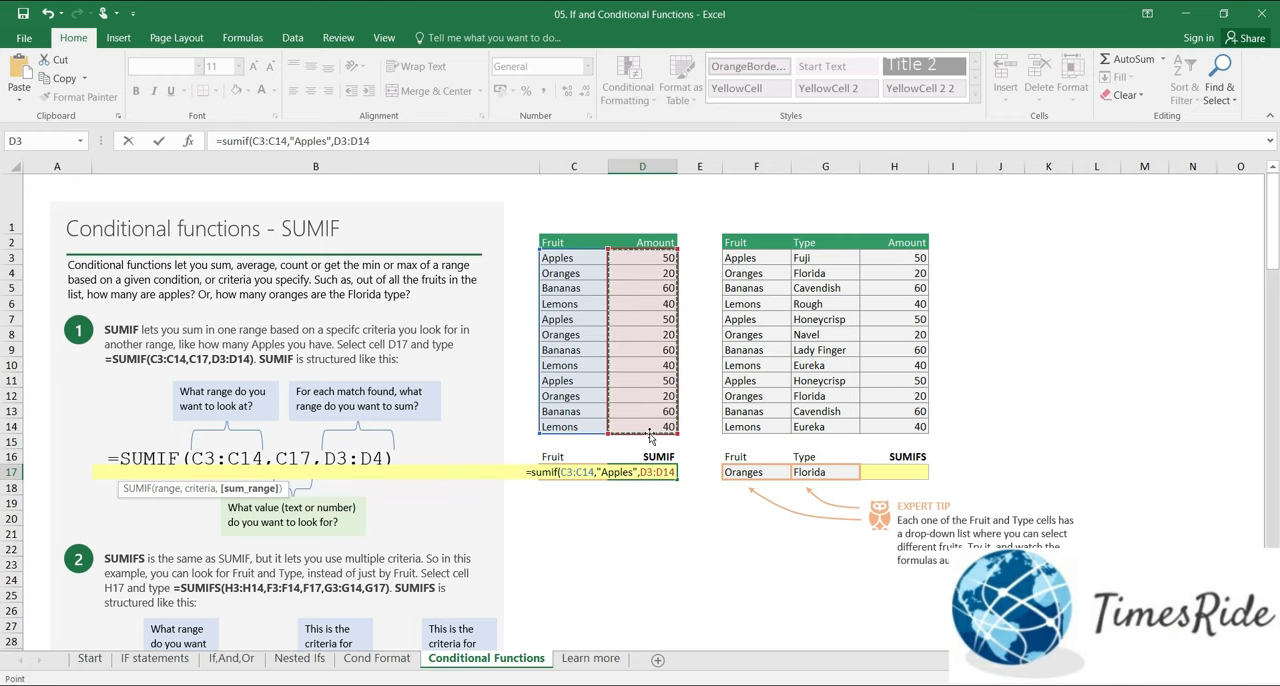
text())
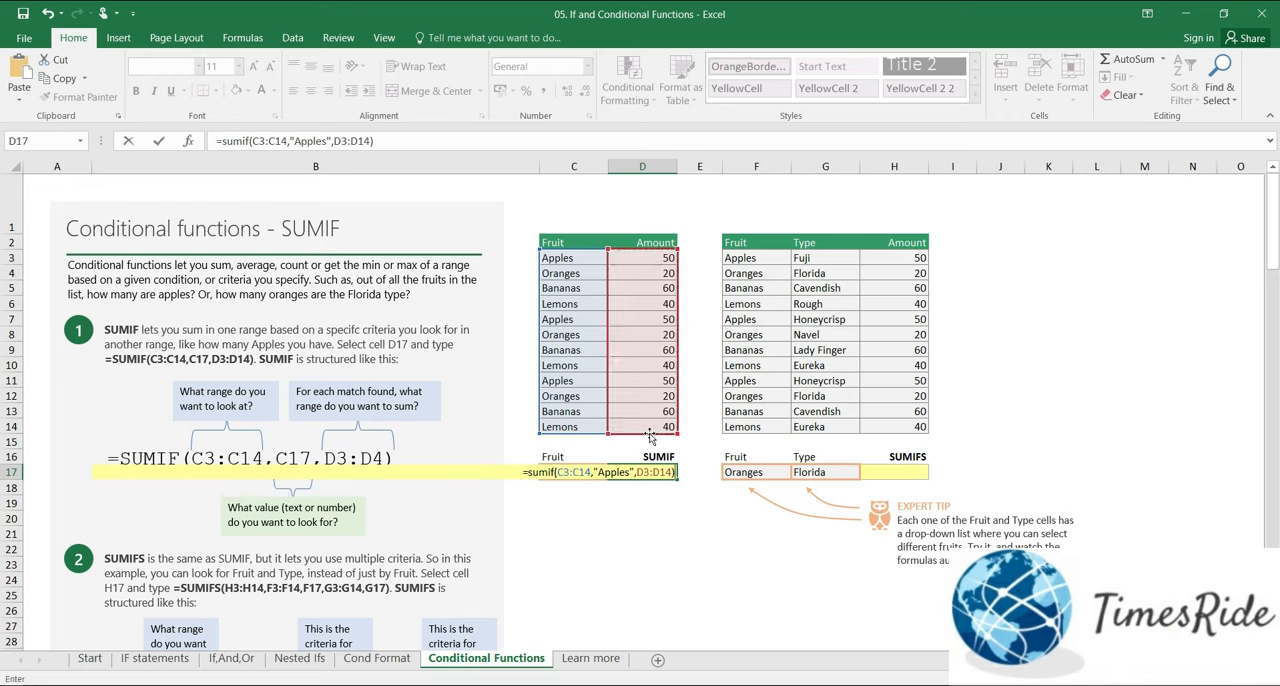
key(ctrl+Return)
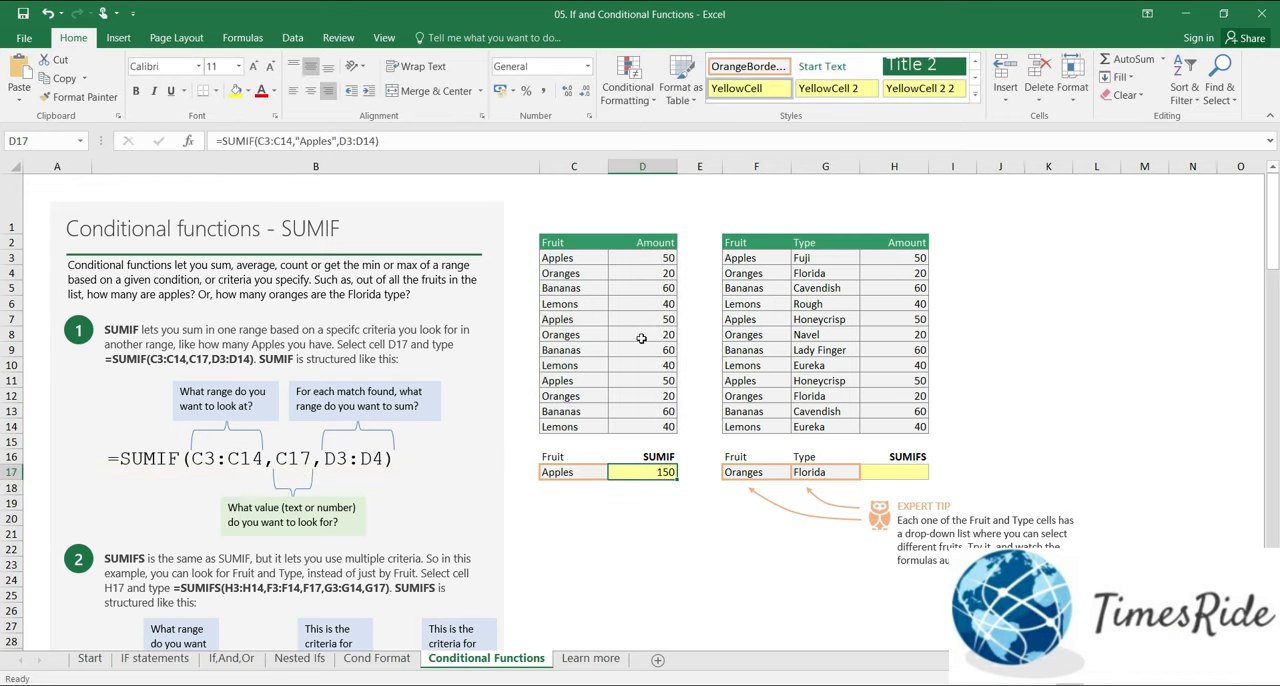
Step: Check the SUMIF total by selecting the three Apples amounts in D3, D7 and D11 together
click(658, 256)
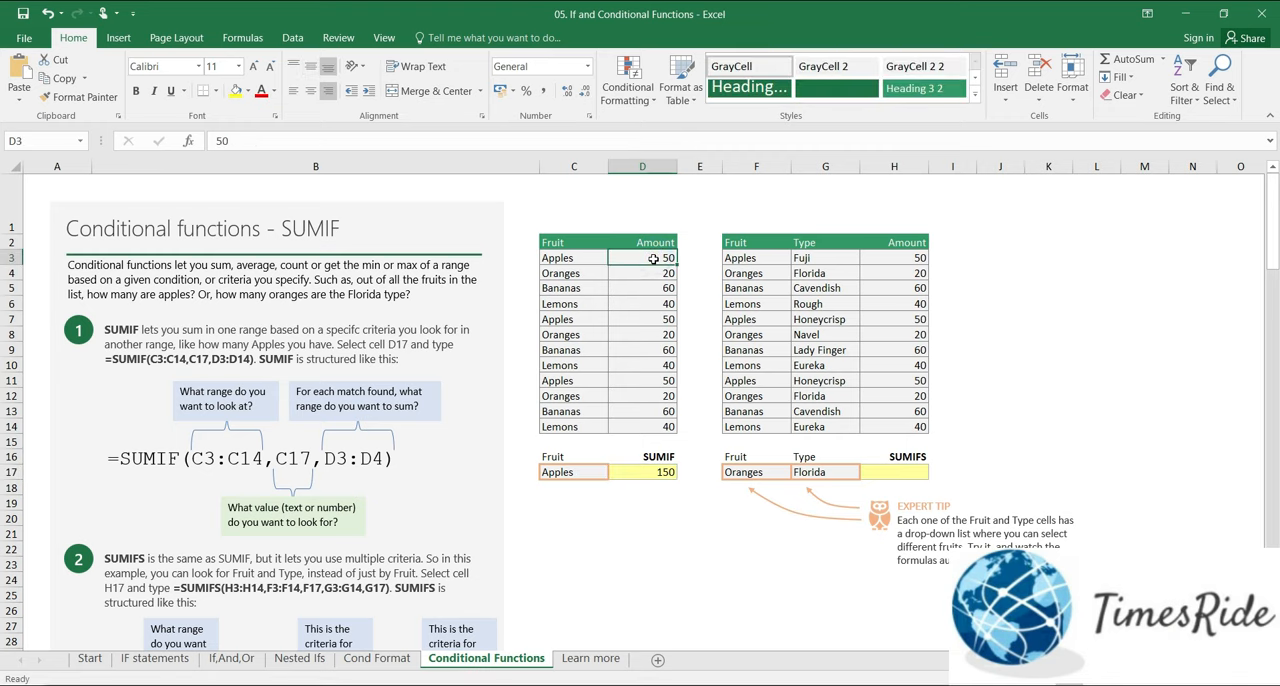
ctrl+click(663, 318)
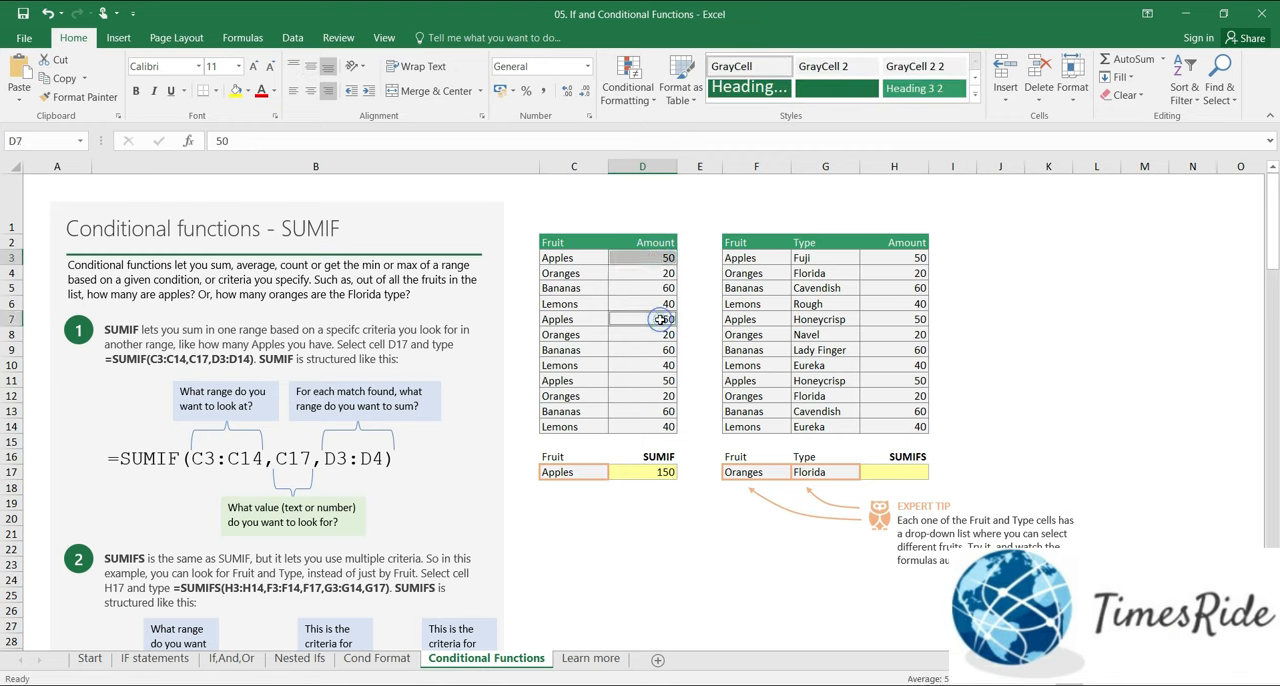
ctrl+click(645, 380)
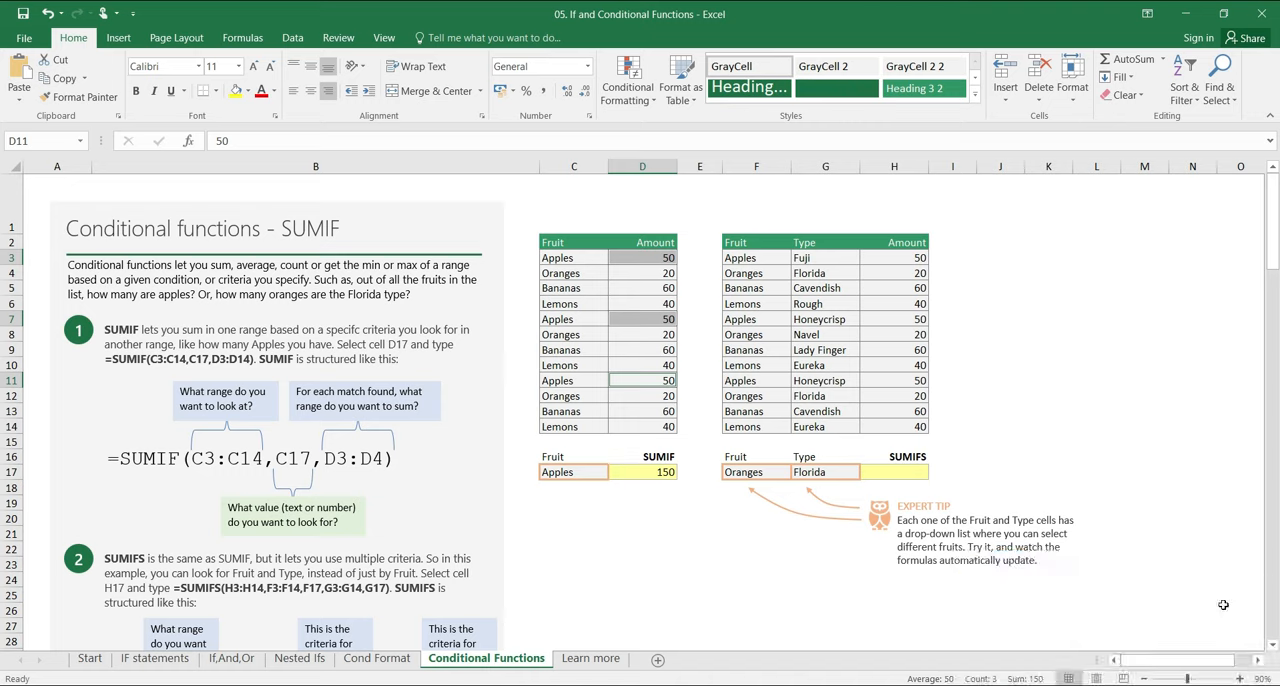
Step: Examine the Oranges and Florida criteria for SUMIFS and select the matching rows 4 and 12 with their amounts
click(893, 471)
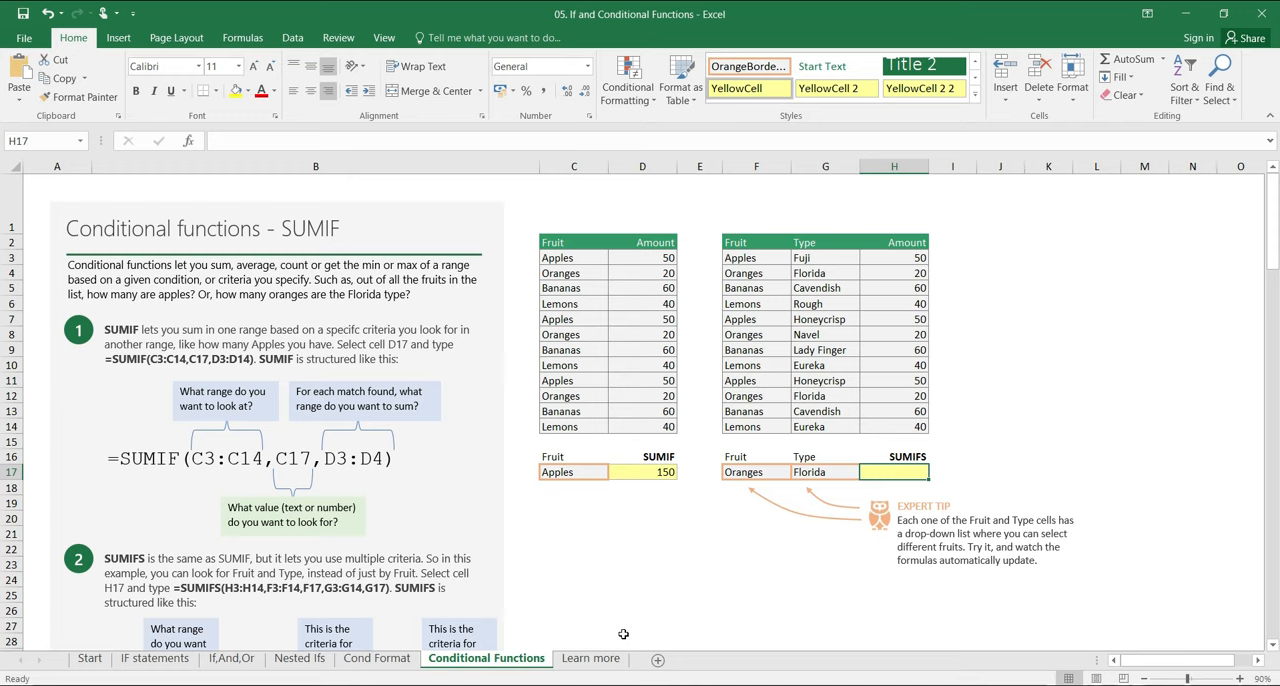
click(750, 478)
click(836, 470)
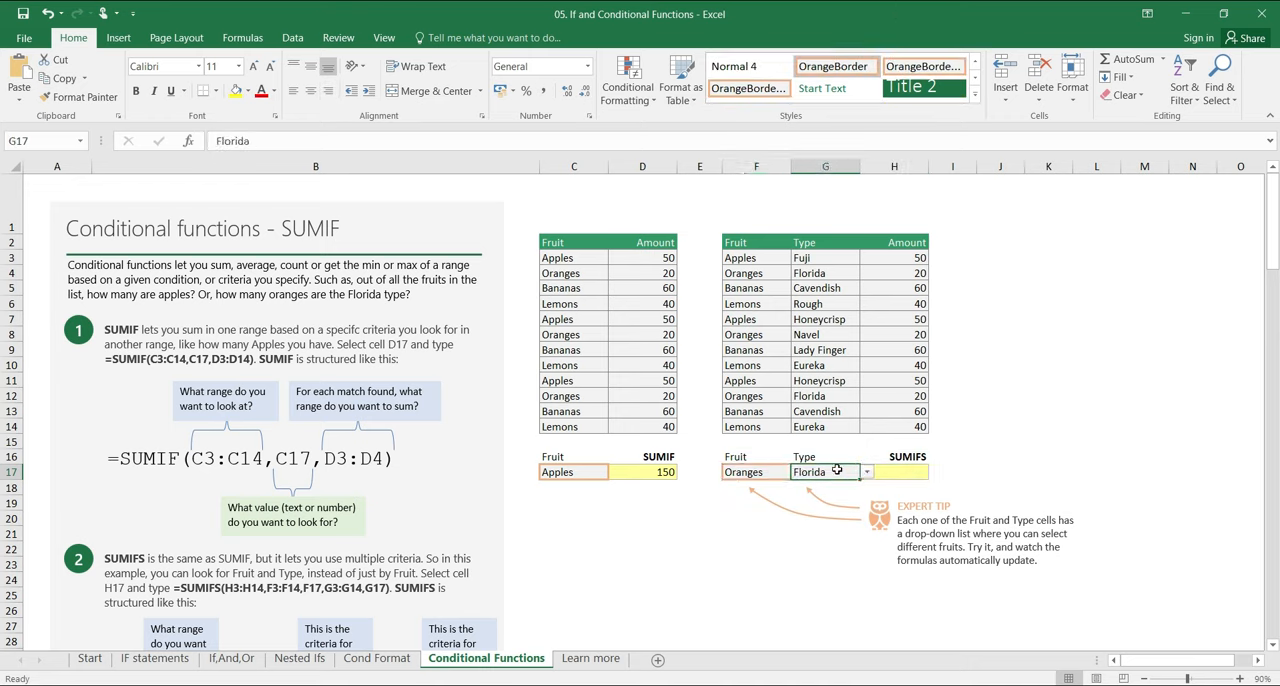
drag(829, 396, 748, 394)
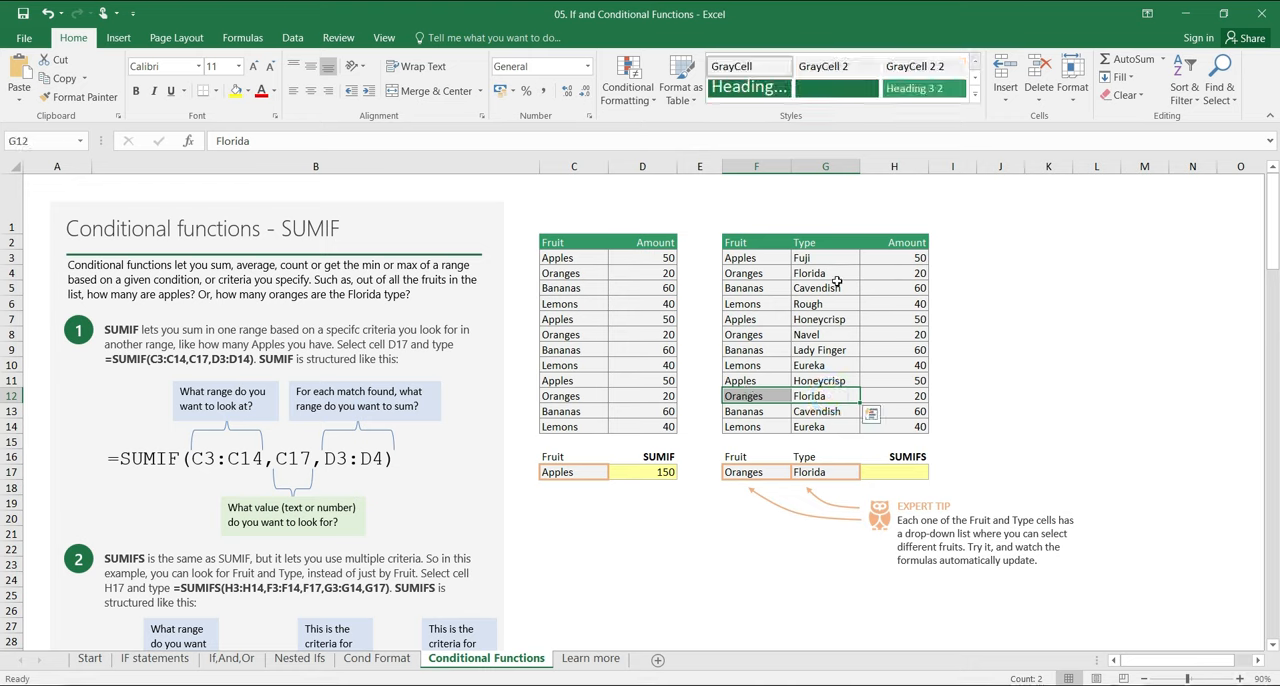
ctrl+drag(838, 272, 731, 272)
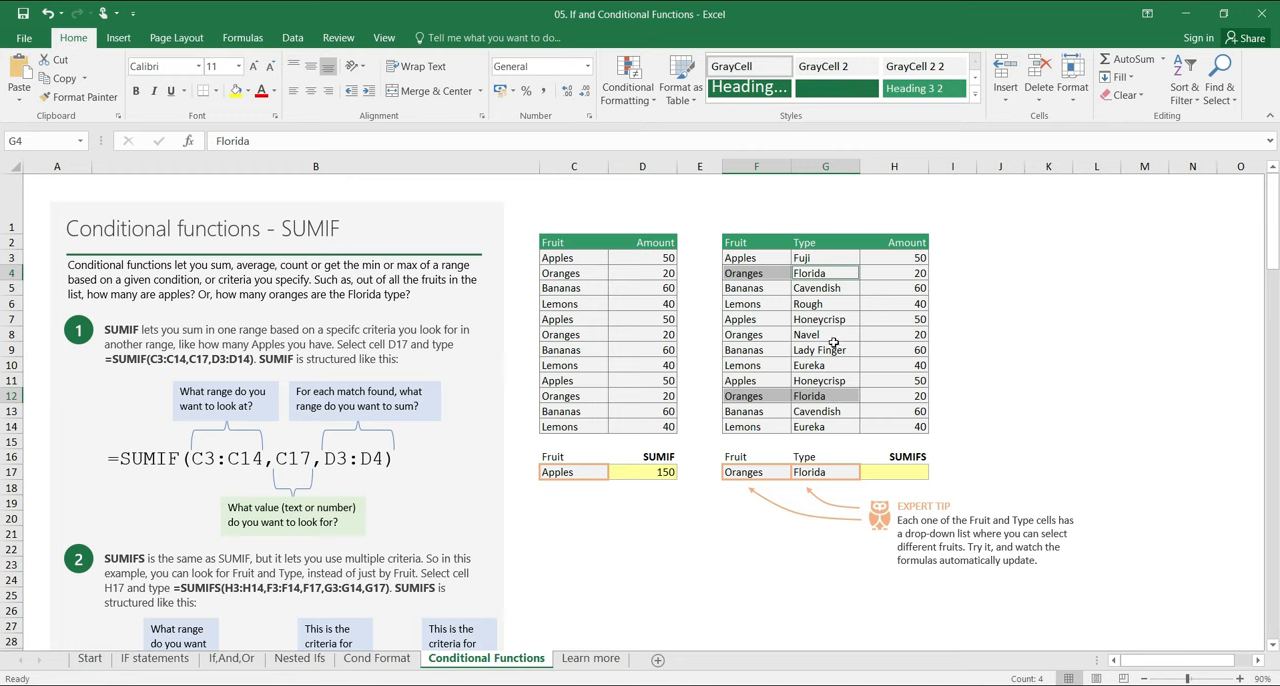
ctrl+click(910, 396)
ctrl+click(910, 272)
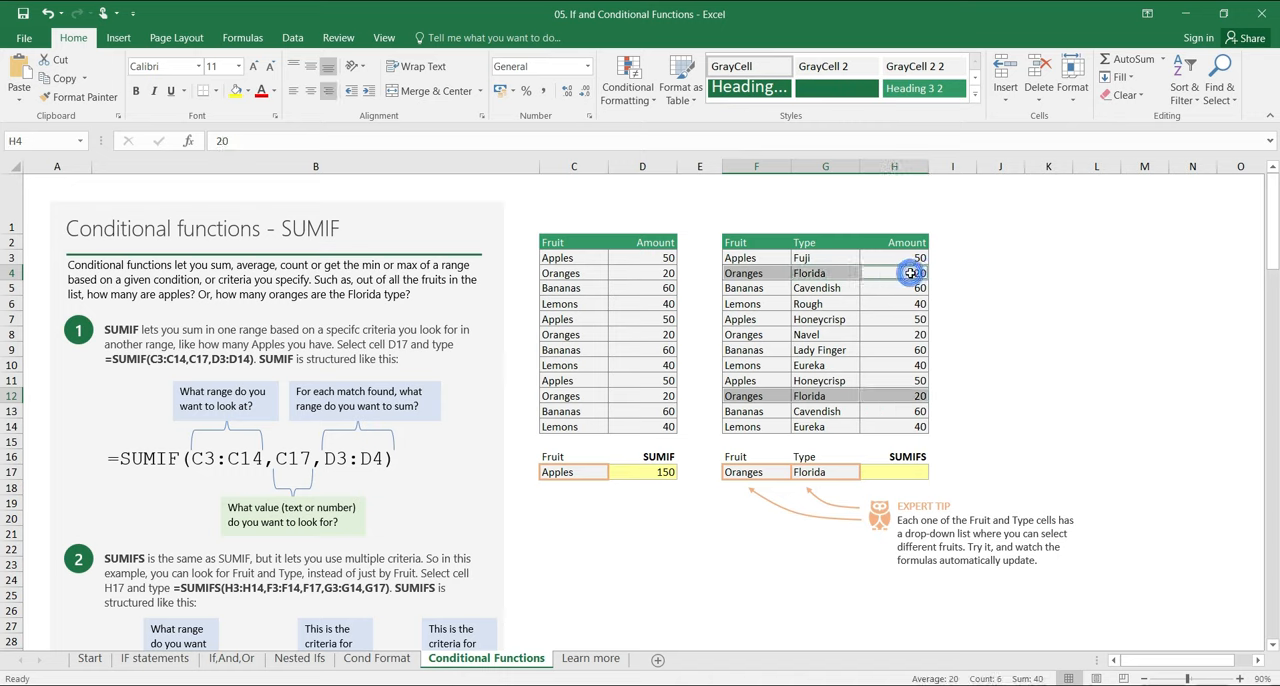
Step: Build a SUMIFS formula in H17 with sum range H3:H14, criteria range F3:F14 matching F17, and second criteria range G3:G14
click(890, 472)
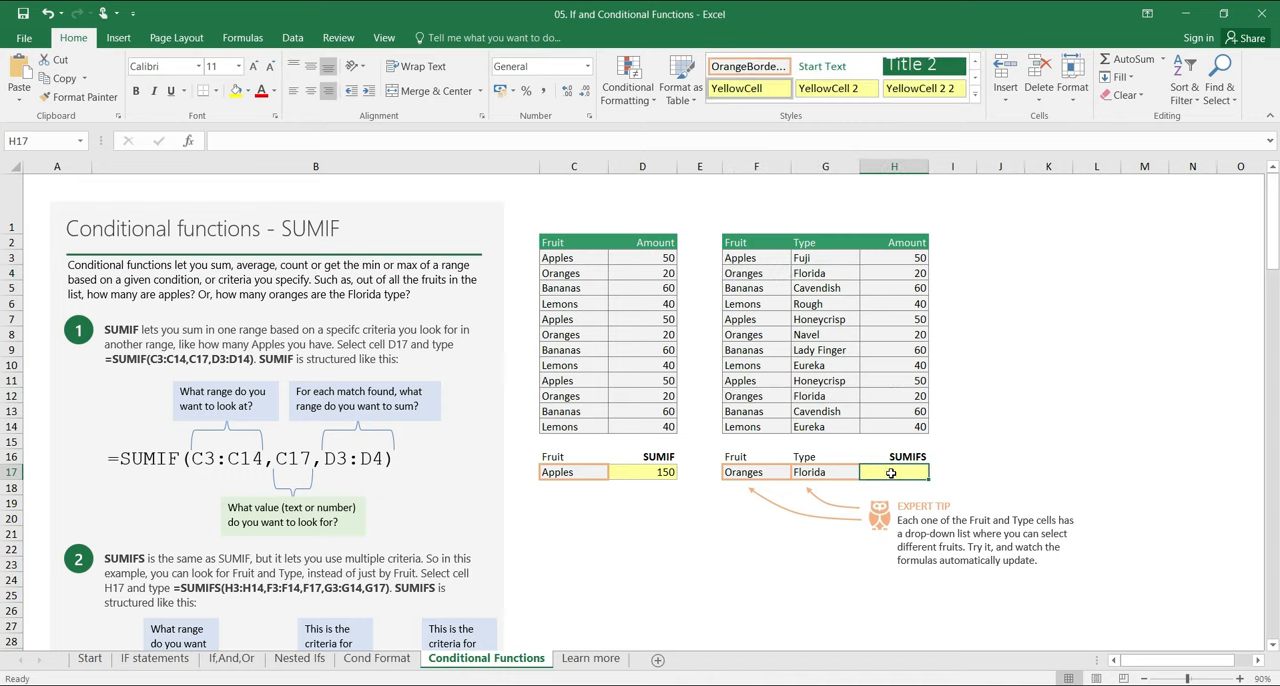
text(=)
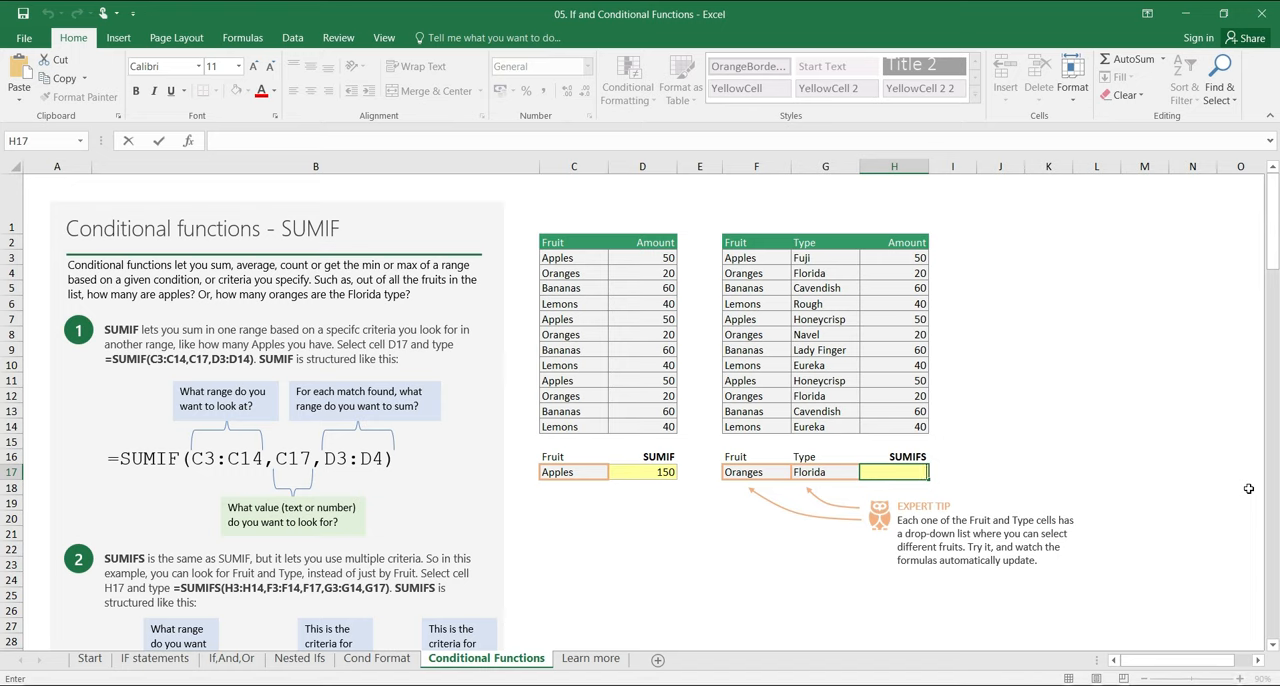
text(sumifs)
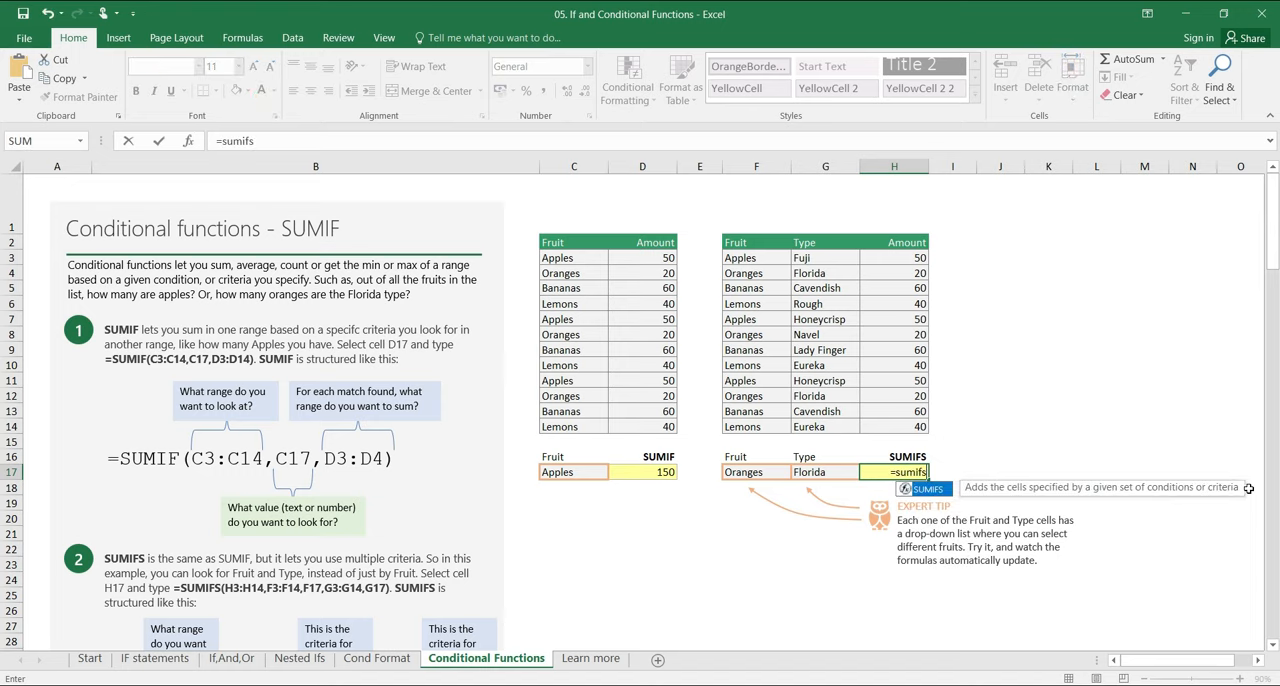
text(()
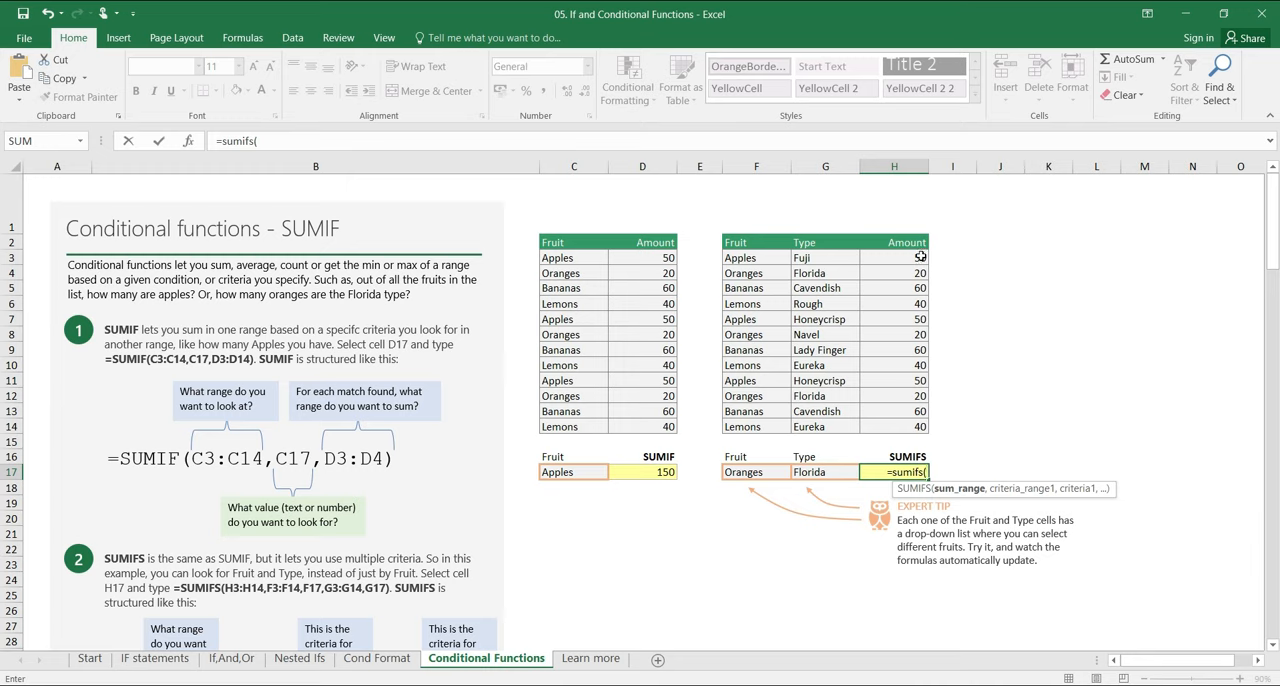
drag(920, 257, 916, 428)
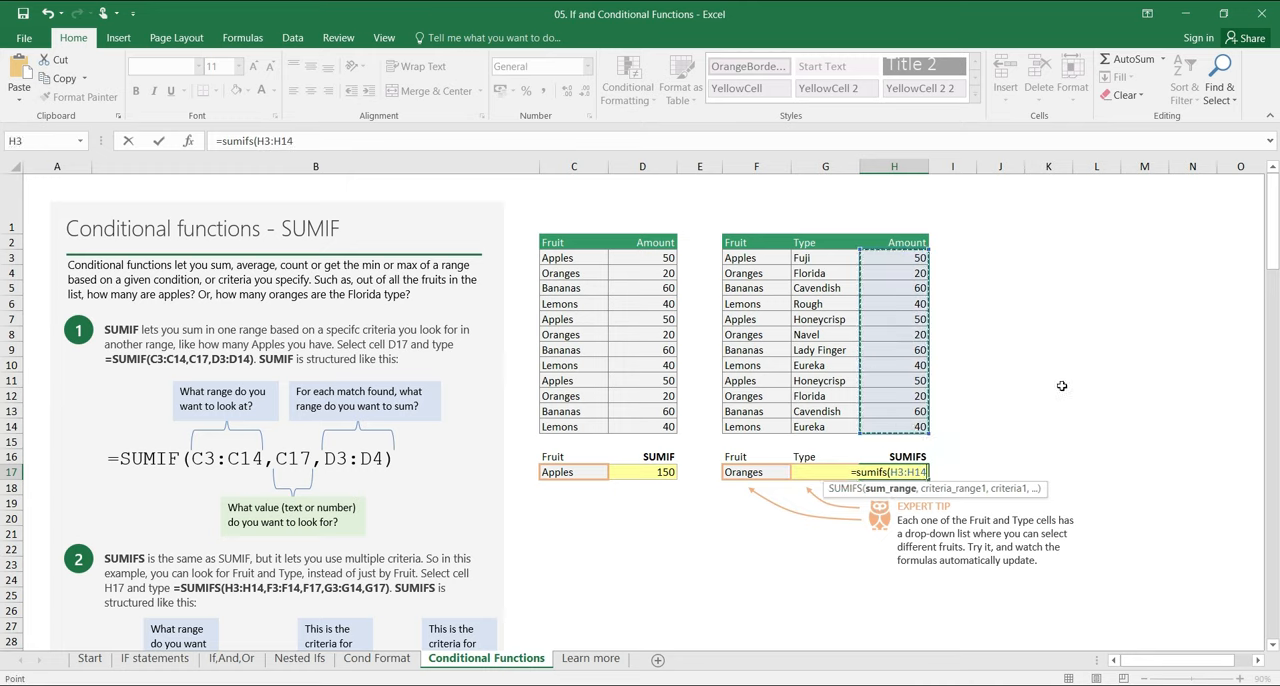
text(,)
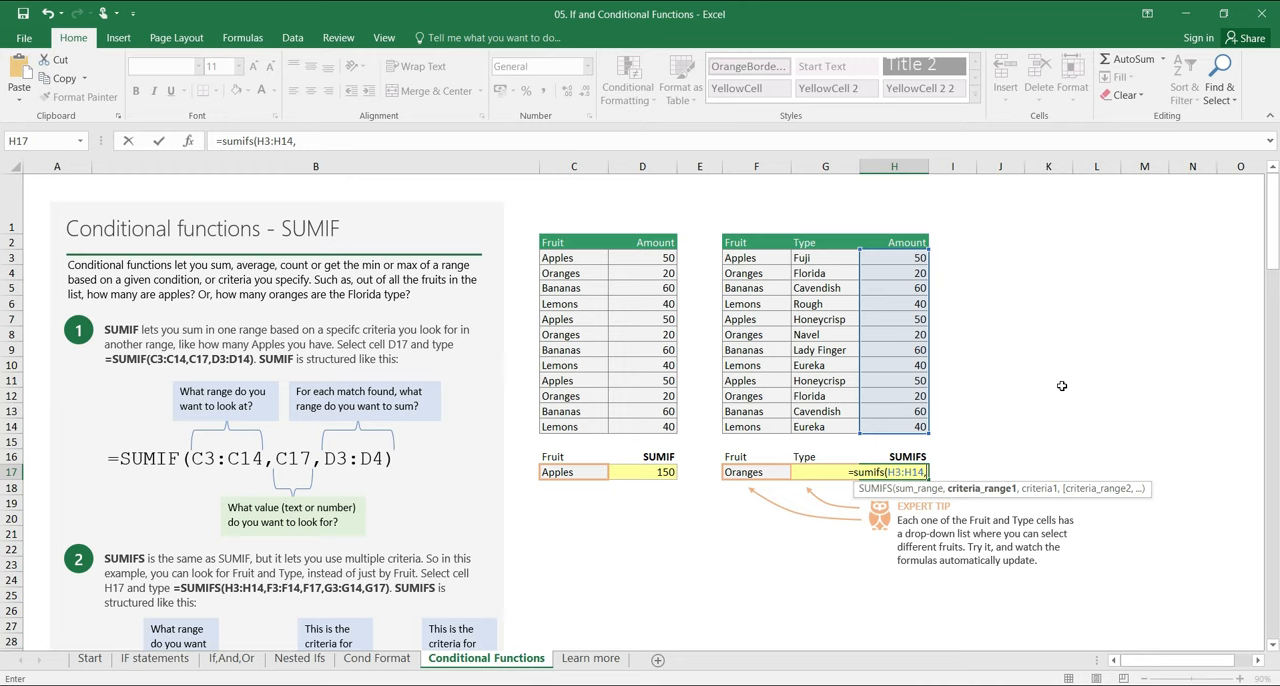
drag(772, 260, 762, 427)
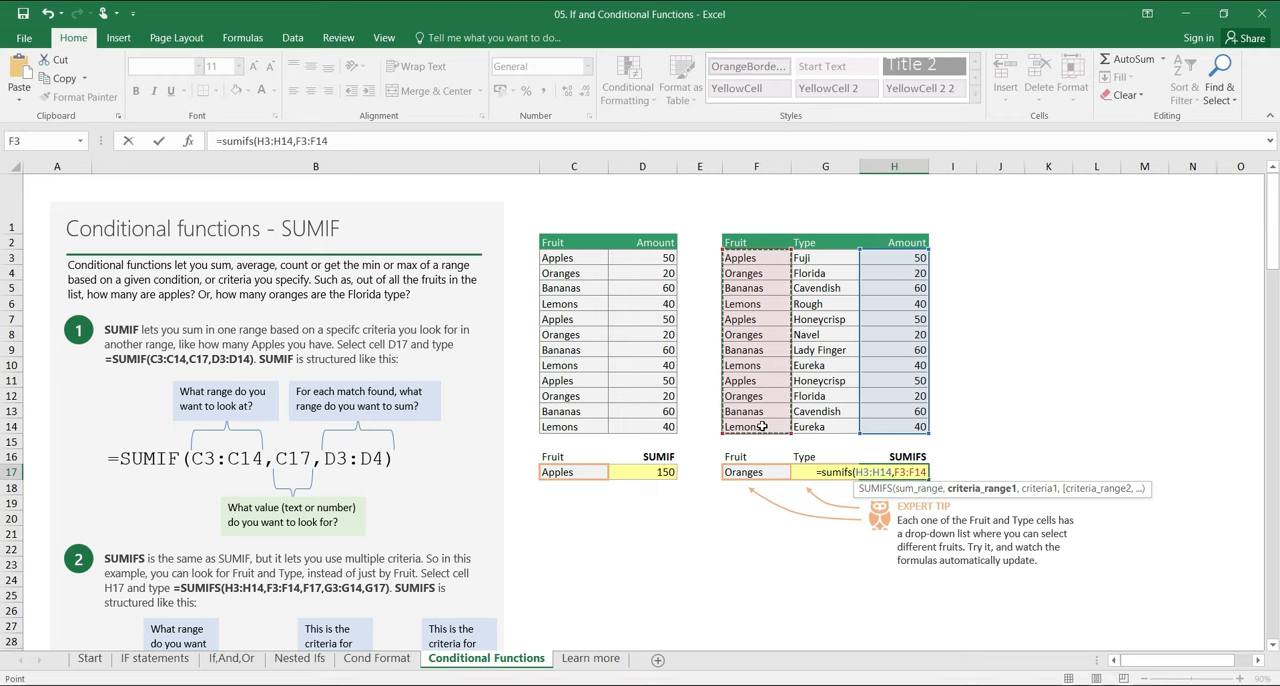
text(,)
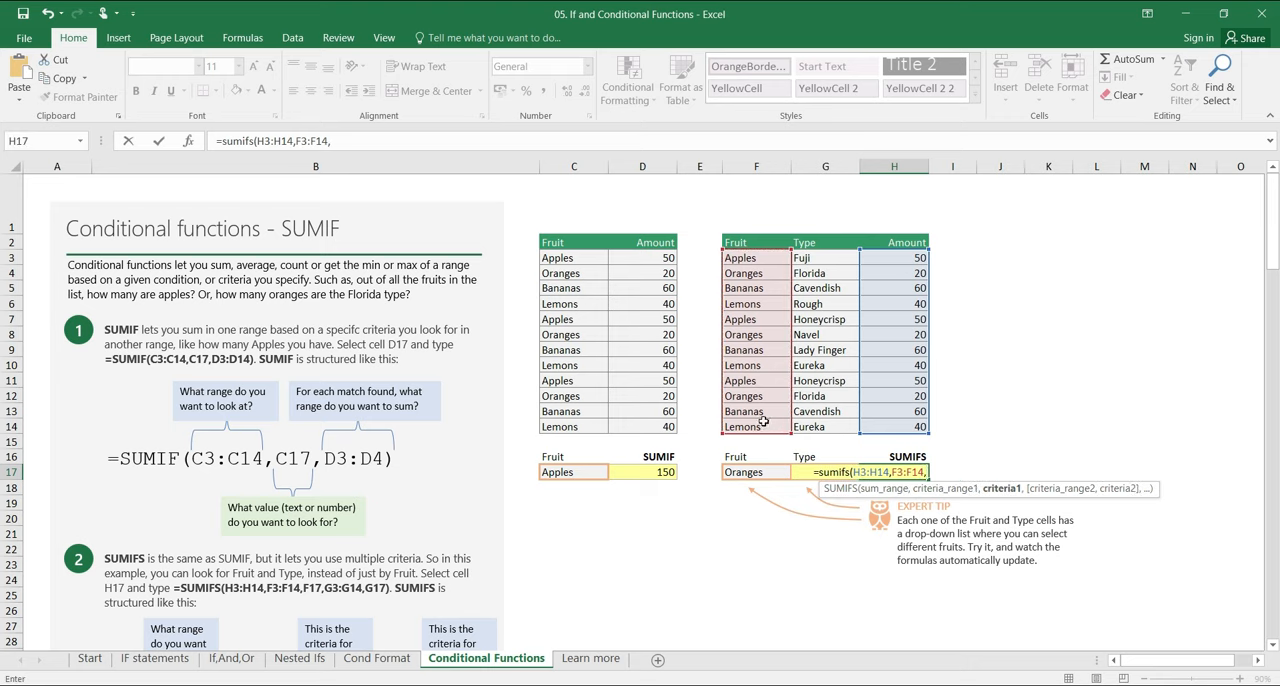
click(771, 475)
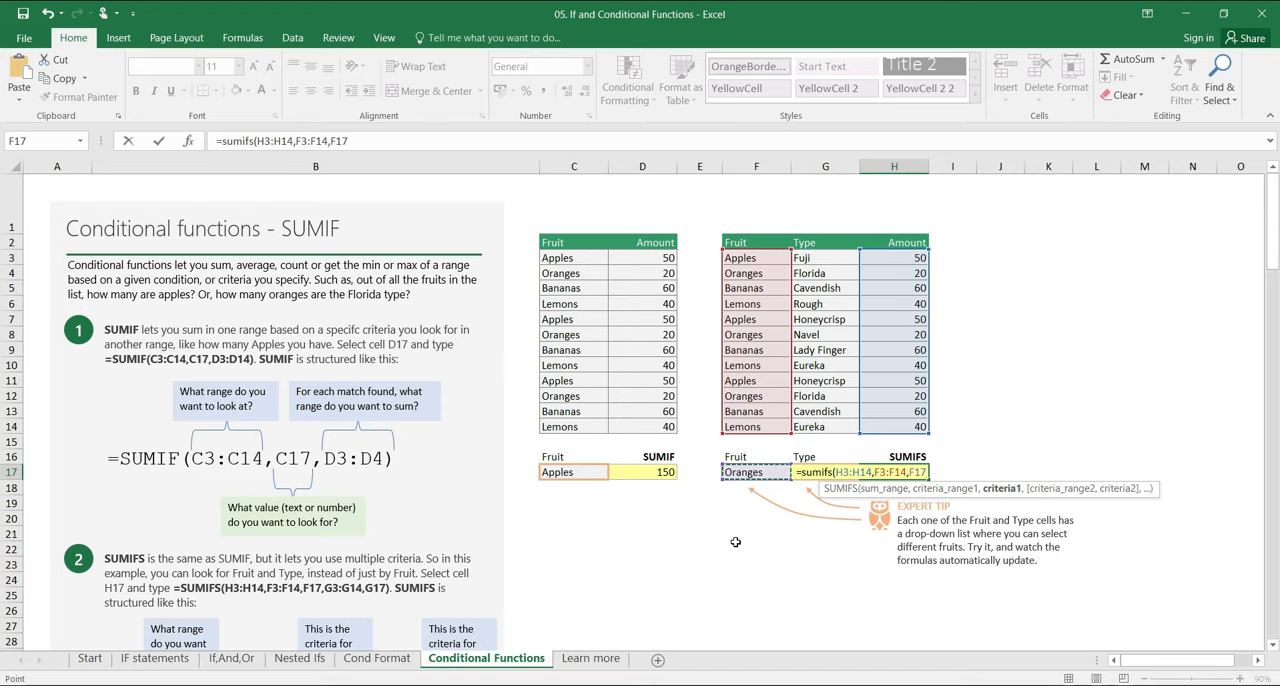
text(,)
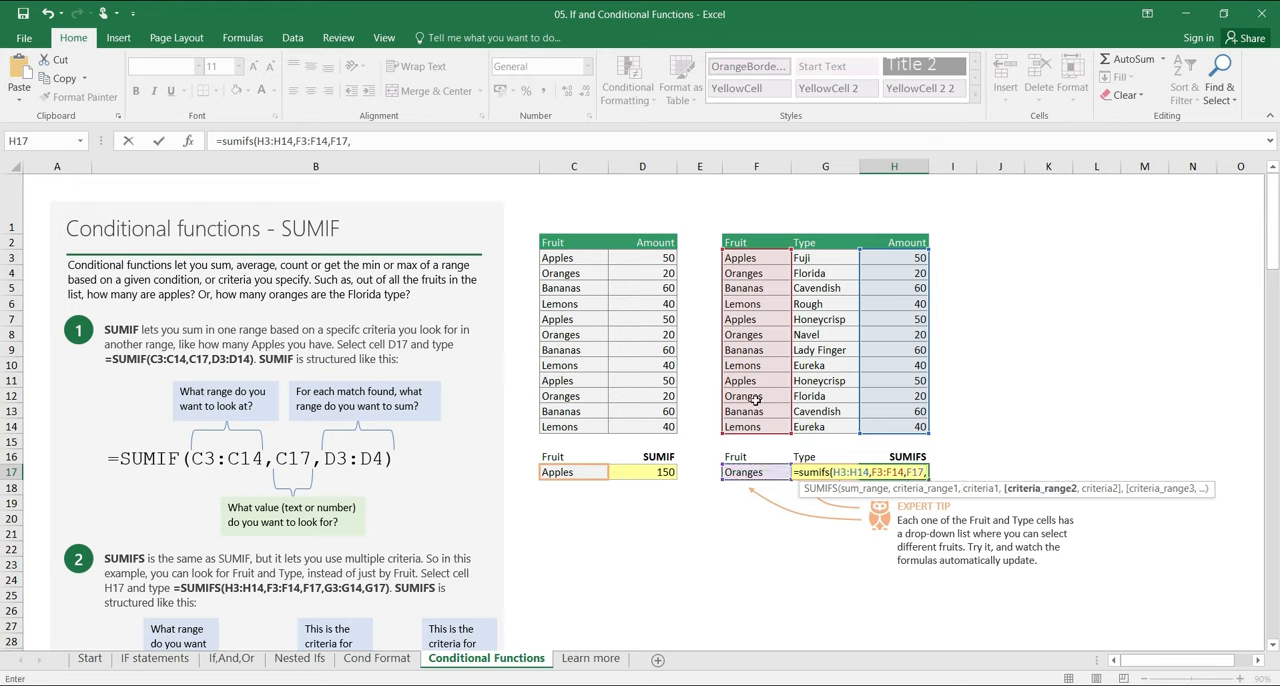
drag(825, 258, 829, 429)
text(,)
click(819, 466)
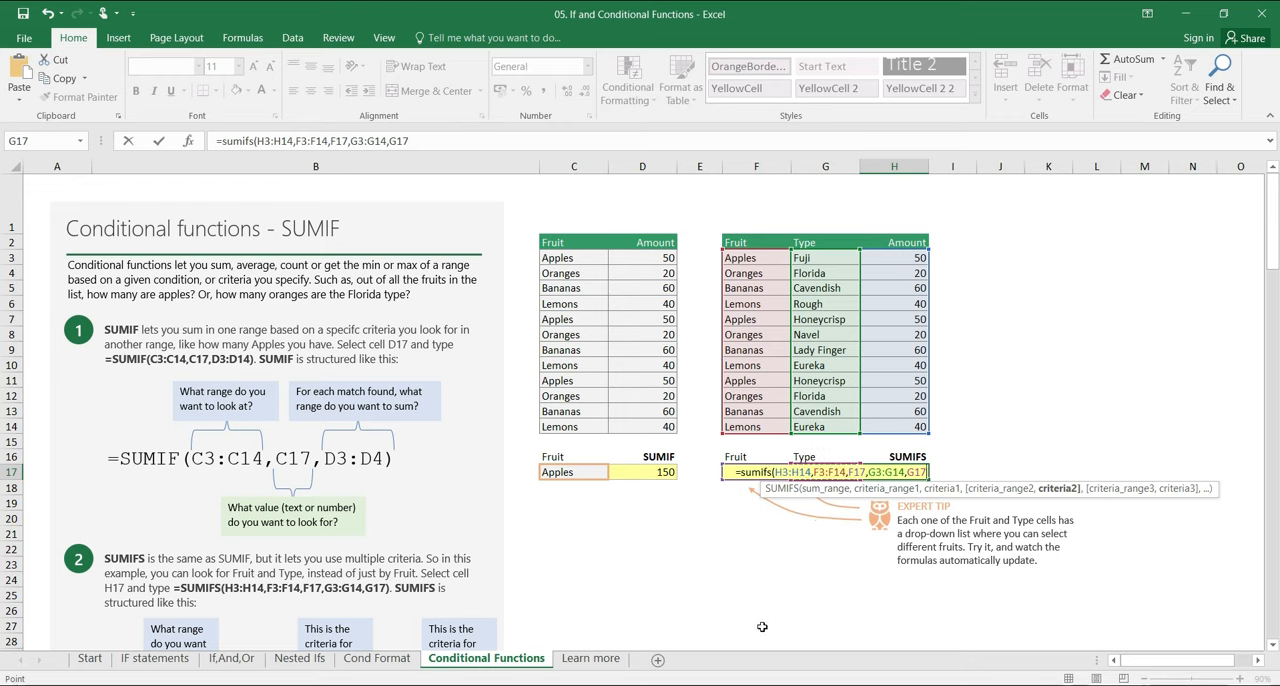
text())
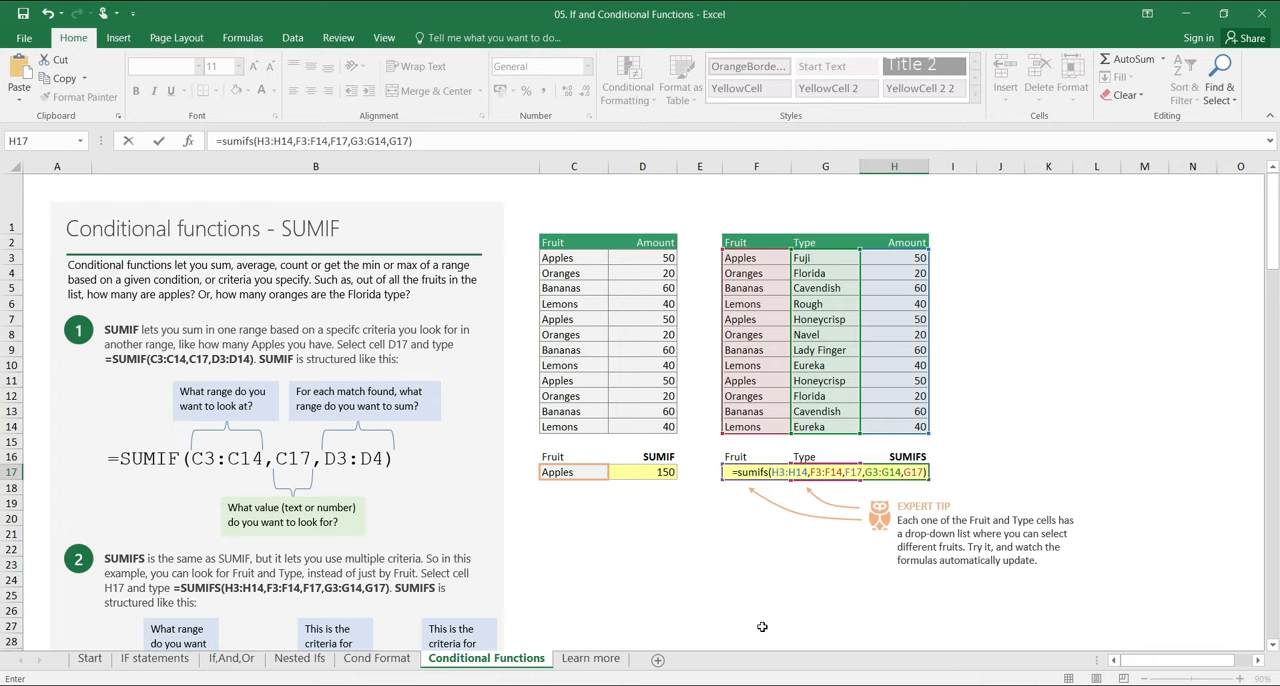
key(BackSpace)
key(BackSpace)
key(BackSpace)
key(BackSpace)
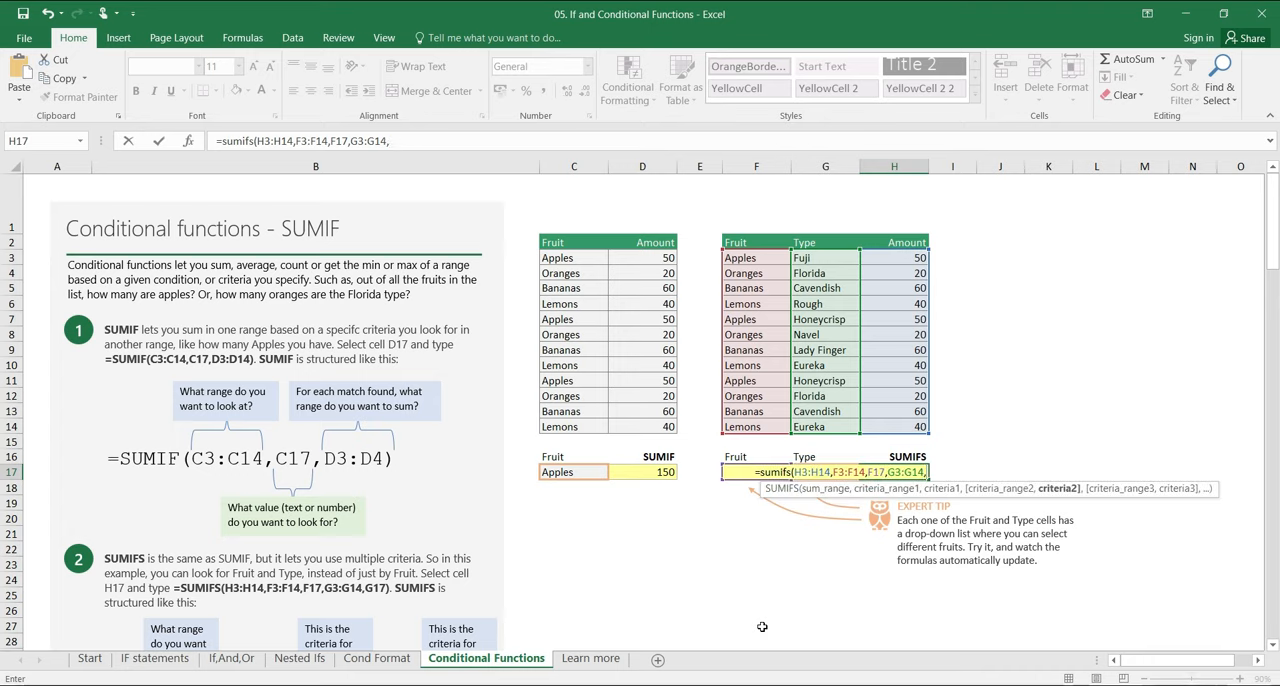
Step: Complete the SUMIFS formula in H17 with the text "Florida" as the second criterion, giving =SUMIFS(H3:H14,F3:F14,F17,G3:G14,"Florida")
text("Florida")
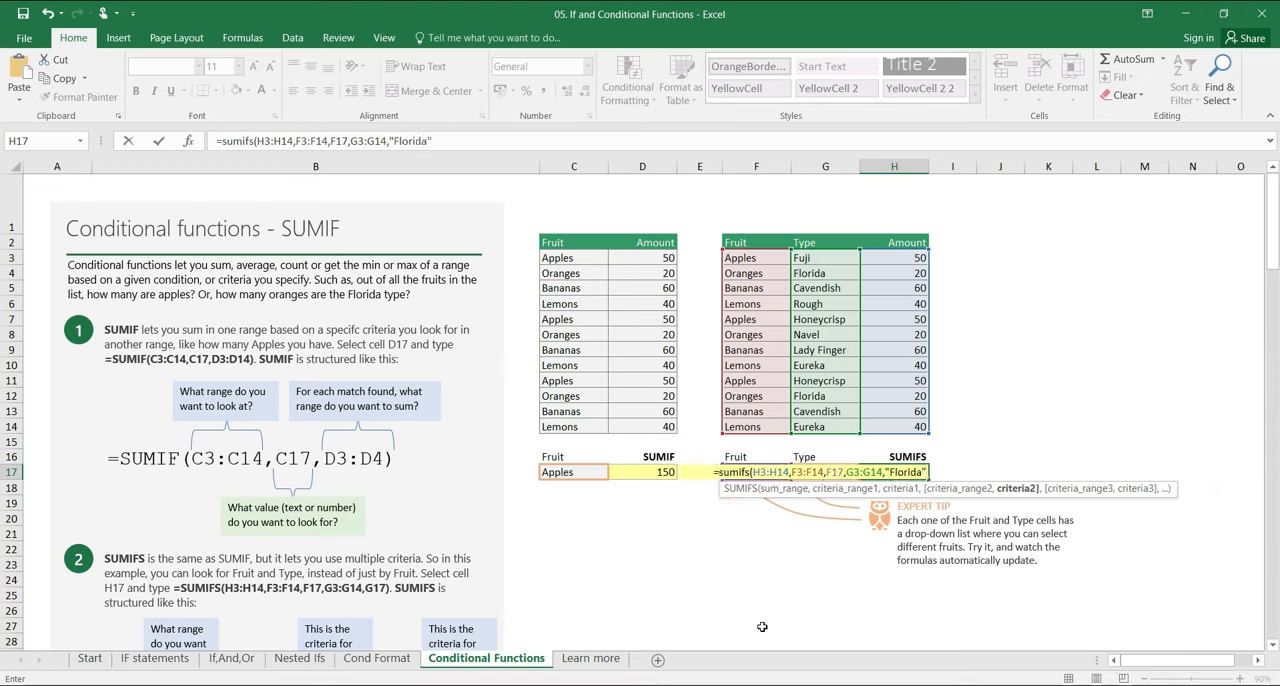
text())
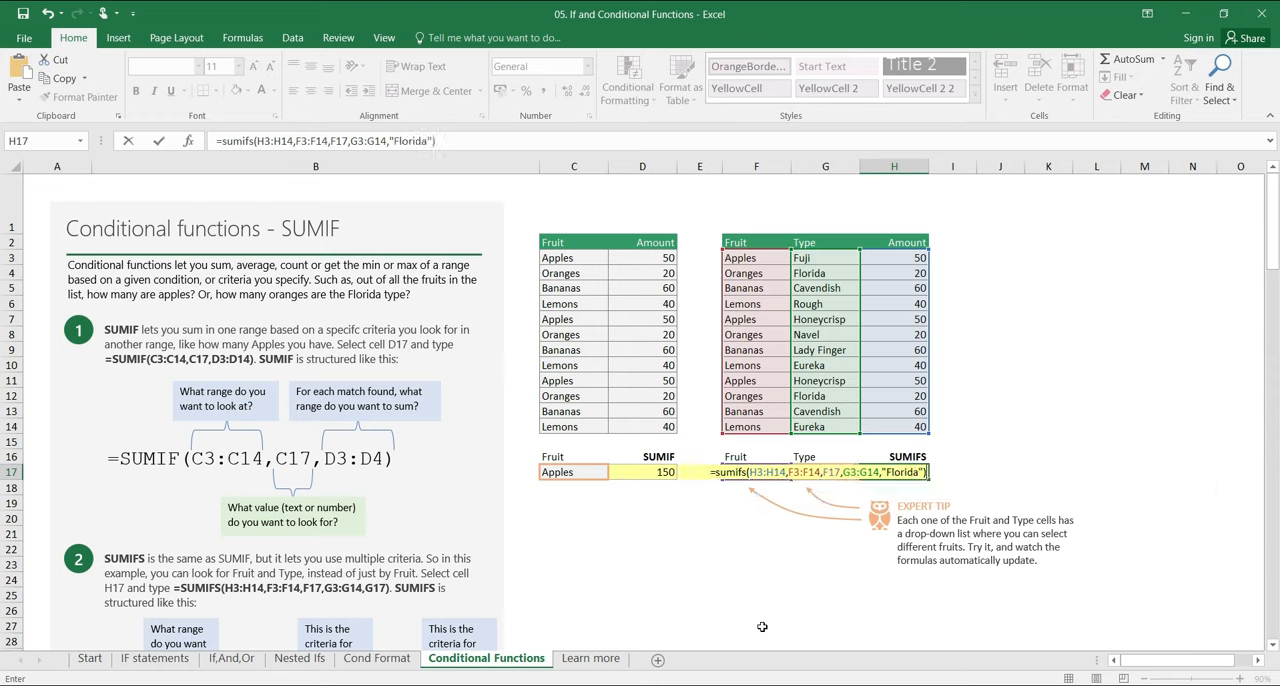
key(ctrl+Return)
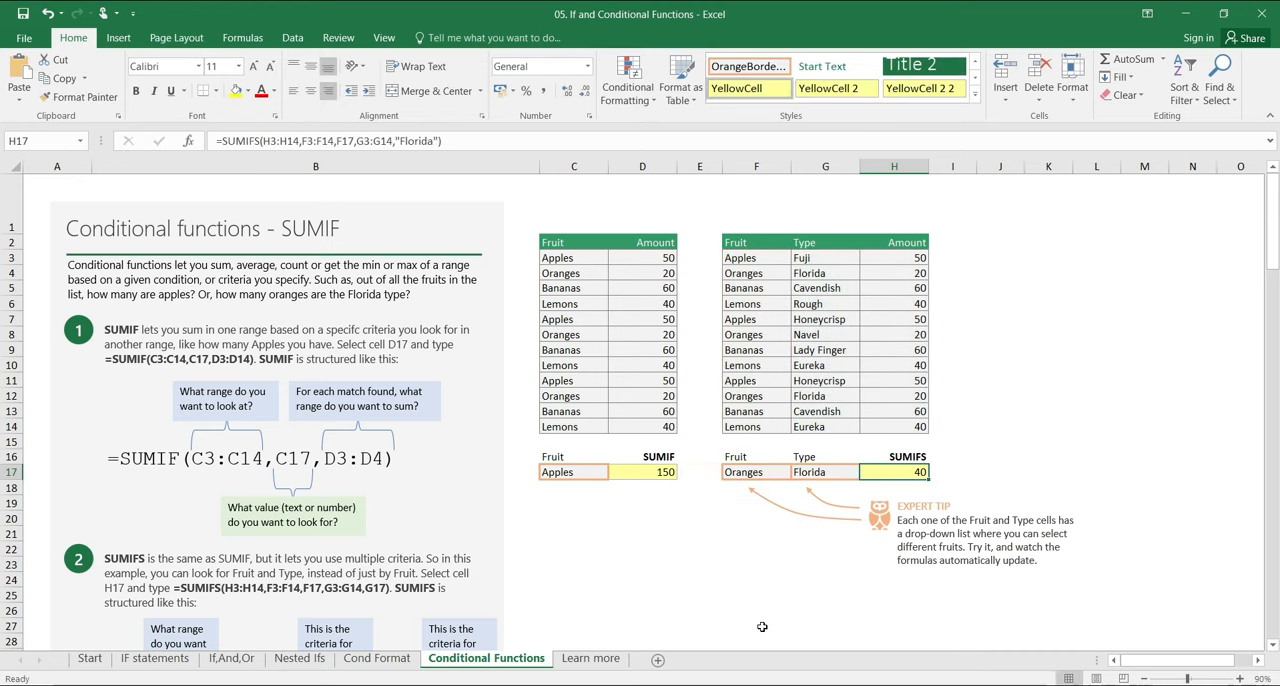
Step: Check the SUMIFS total by selecting the two Oranges Florida rows, F12:H12 and F4:H4, together
drag(753, 275, 905, 273)
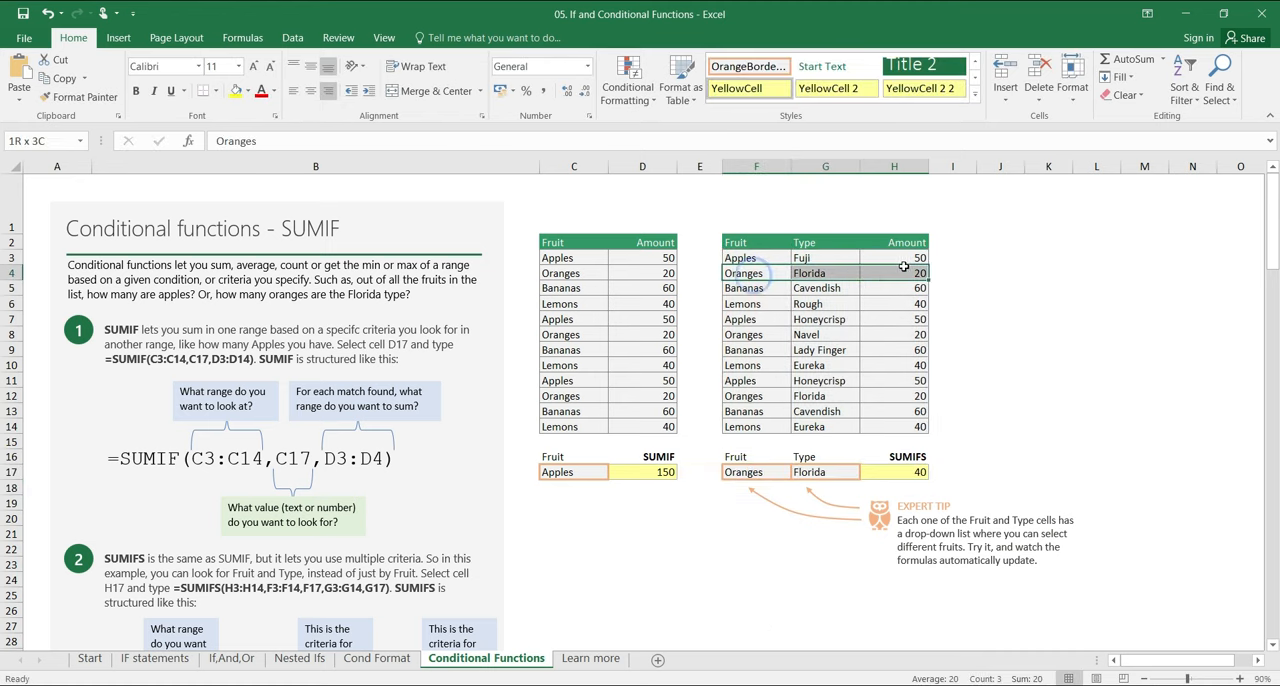
ctrl+click(750, 381)
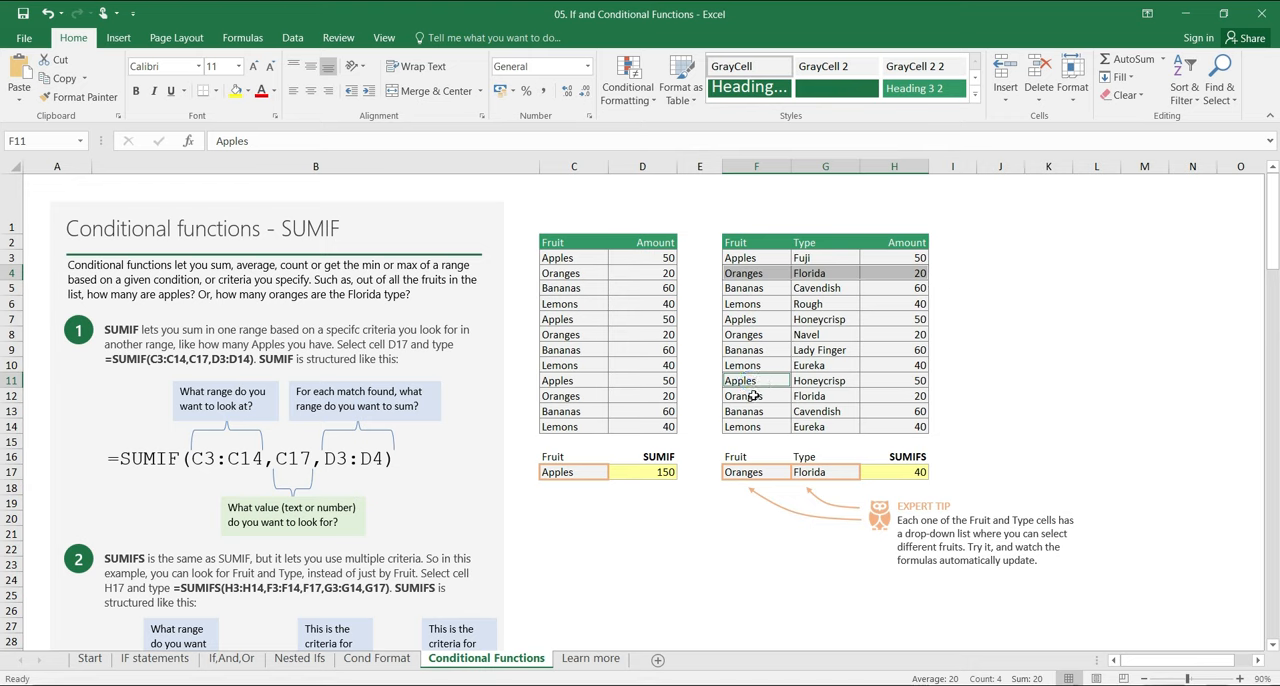
drag(745, 398, 907, 399)
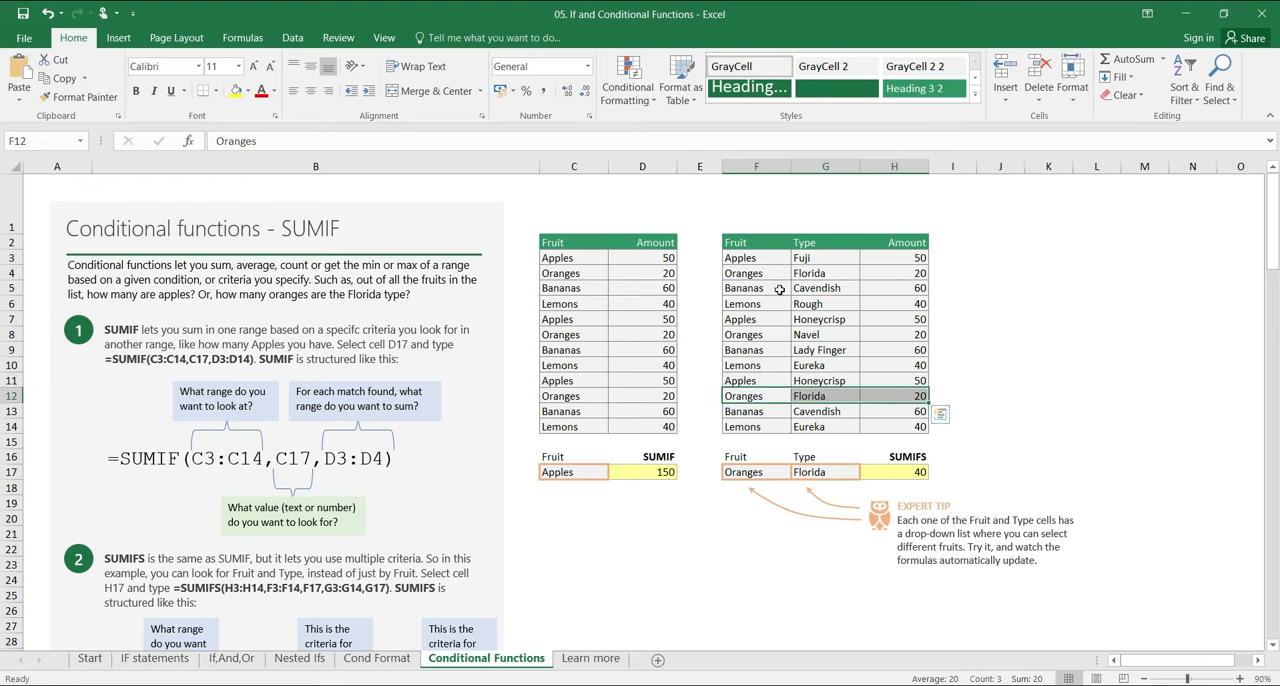
drag(758, 272, 905, 273)
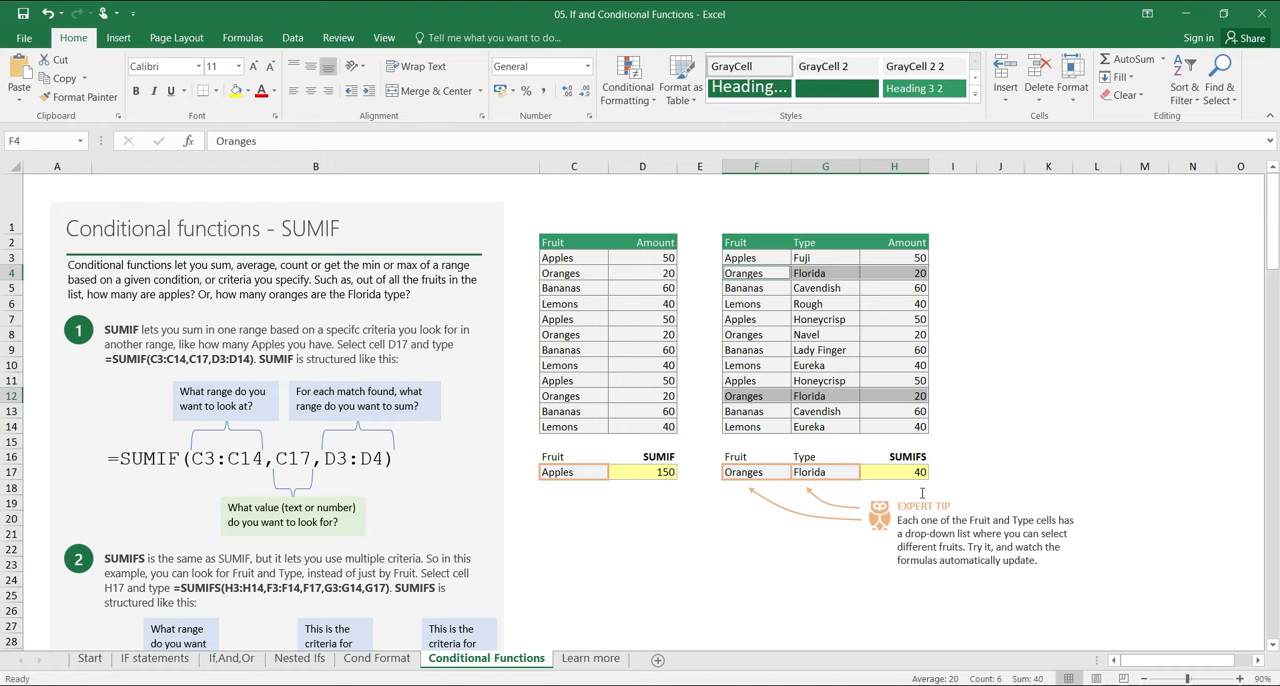
Step: Look through the COUNTIF, COUNTIFS and other conditional function examples and go to the Learn more sheet
scroll(511, 532, down, 16)
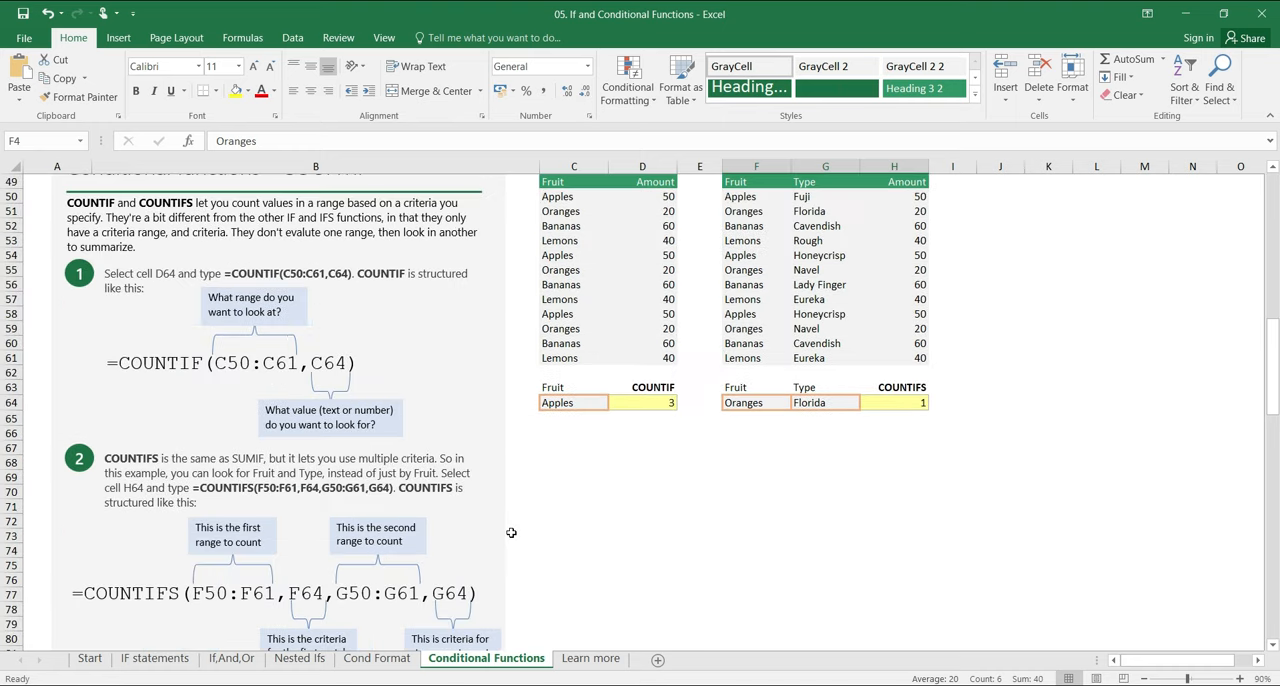
scroll(511, 532, down, 7)
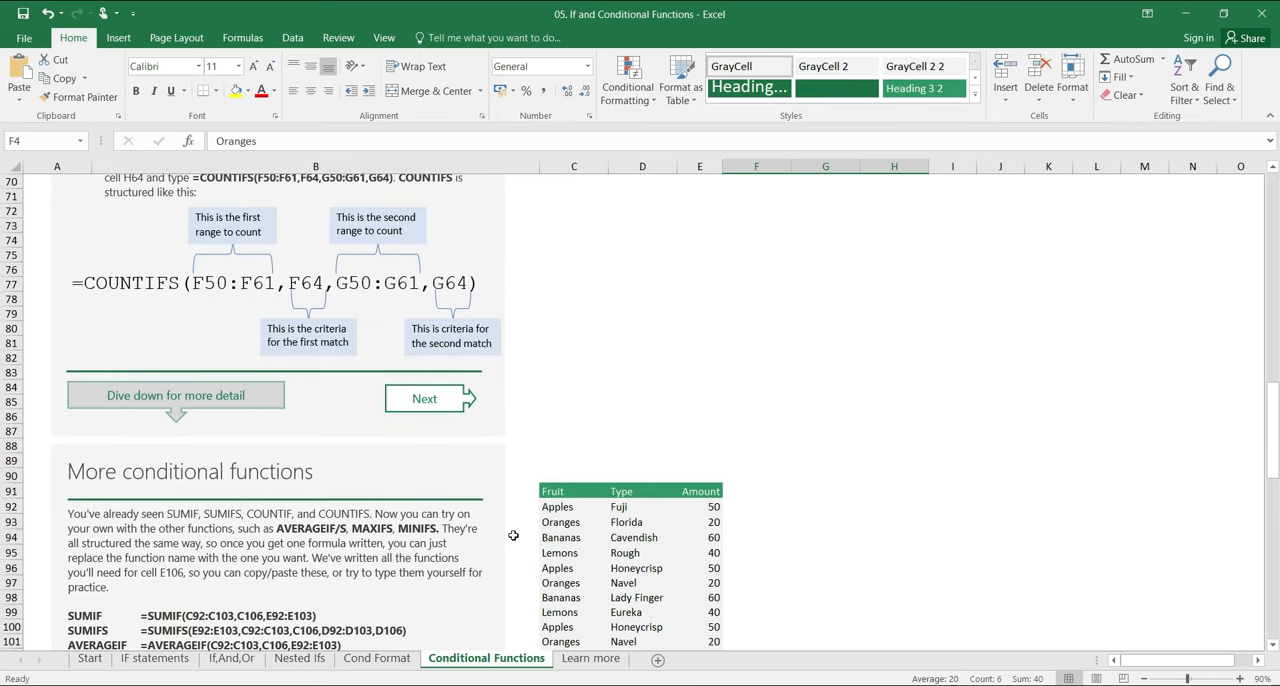
scroll(512, 537, down, 5)
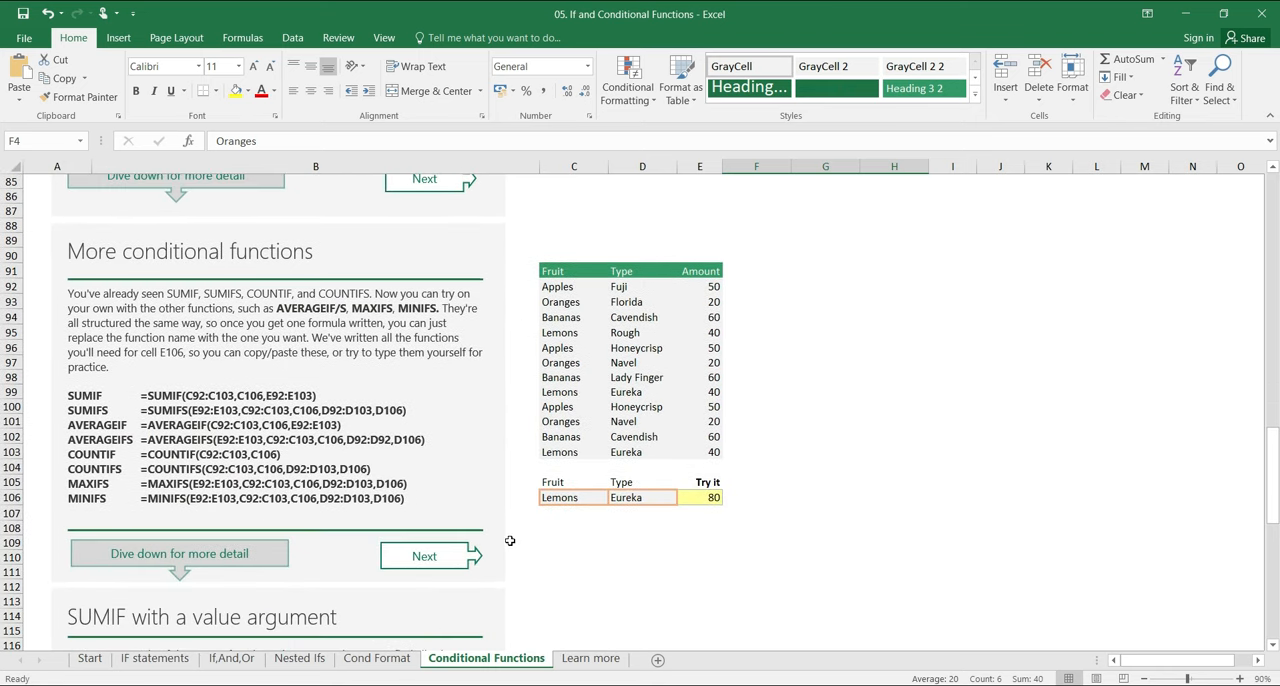
scroll(510, 540, down, 4)
key(ctrl+Page_Down)
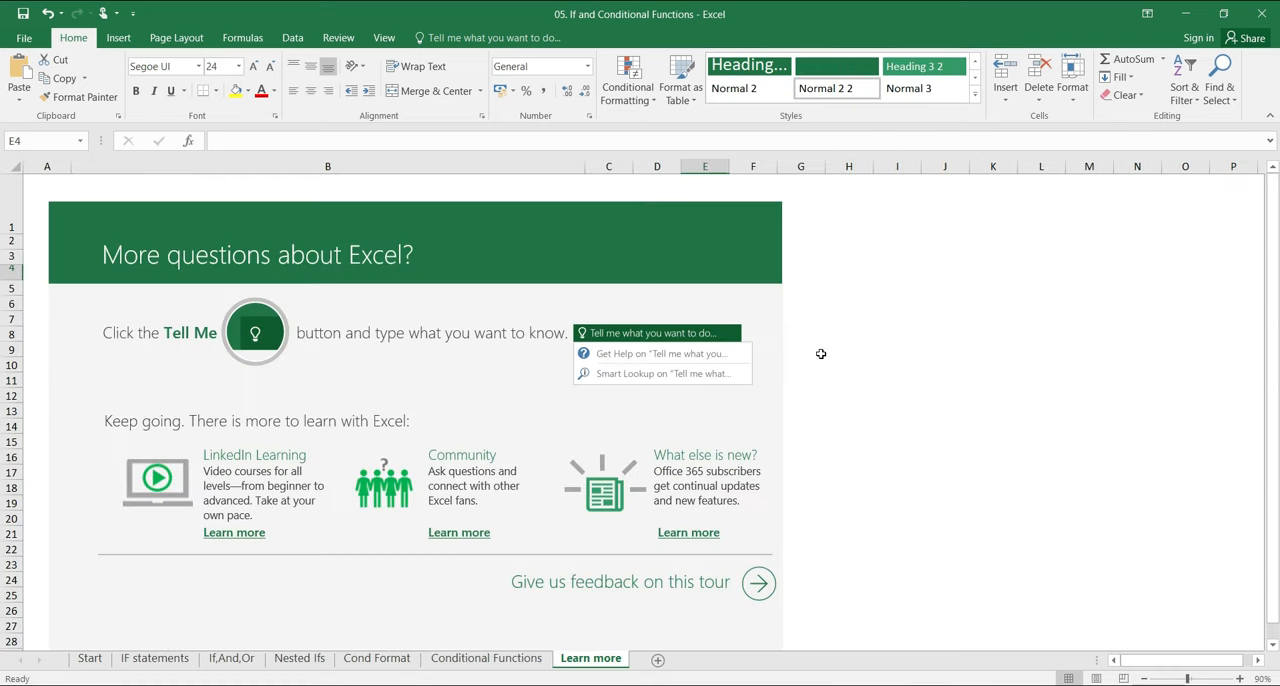